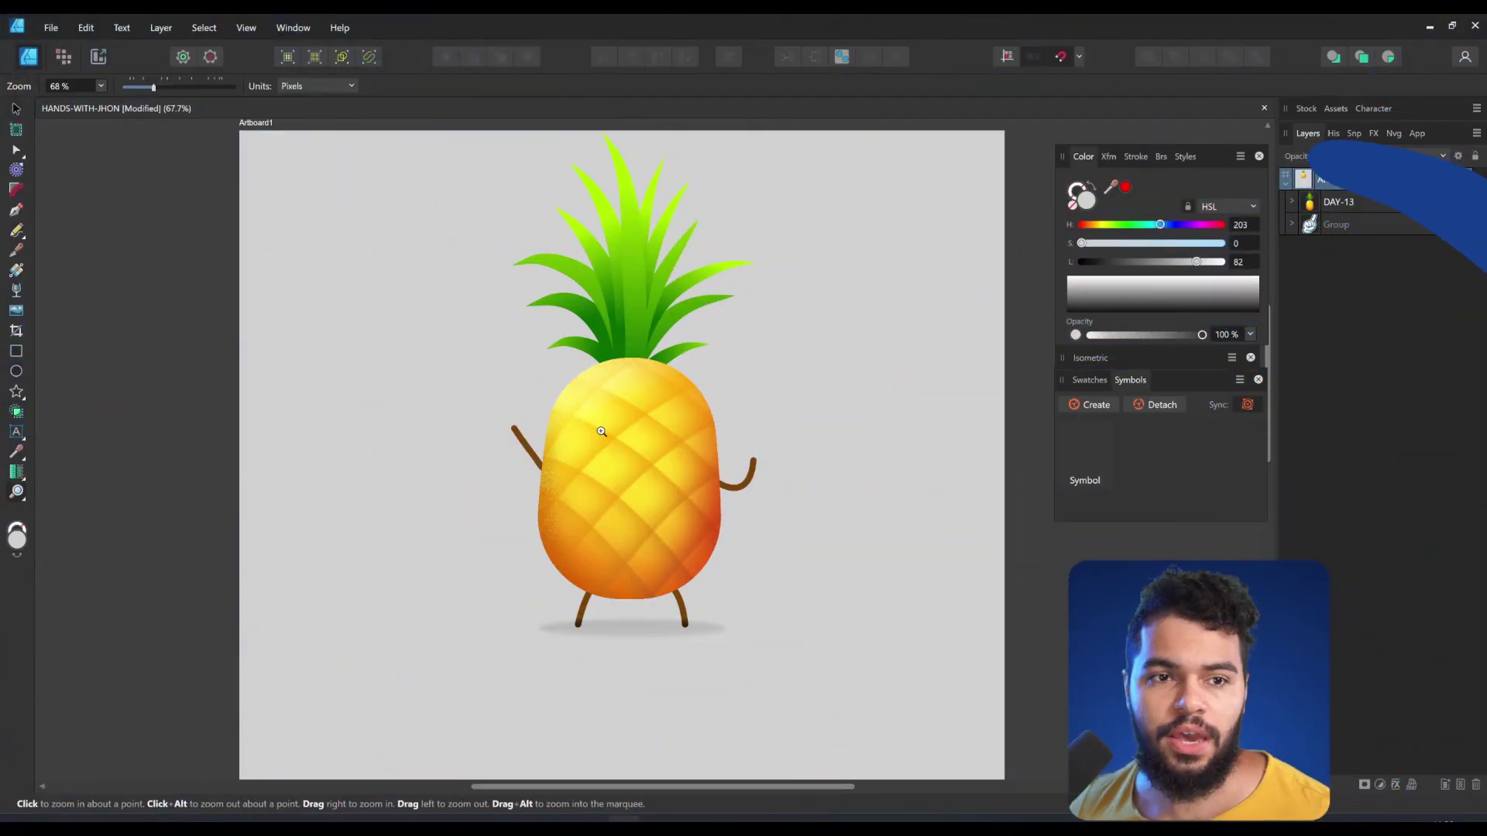
Draw a white circle without a stroke on the right half of the pineapple's body with the Ellipse tool.
left_click_drag(656, 450, 594, 454)
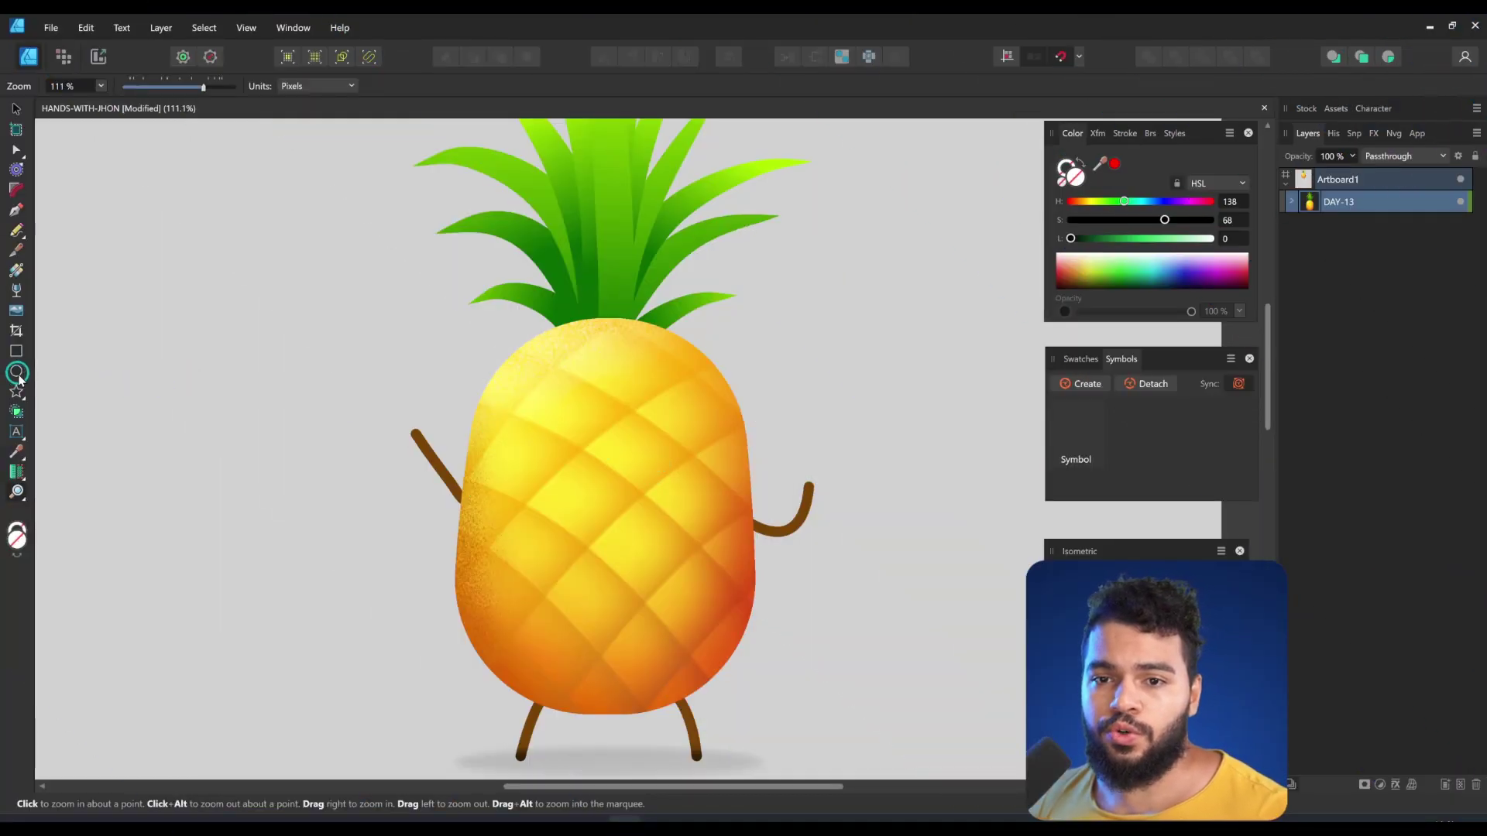
key("ctrl+d")
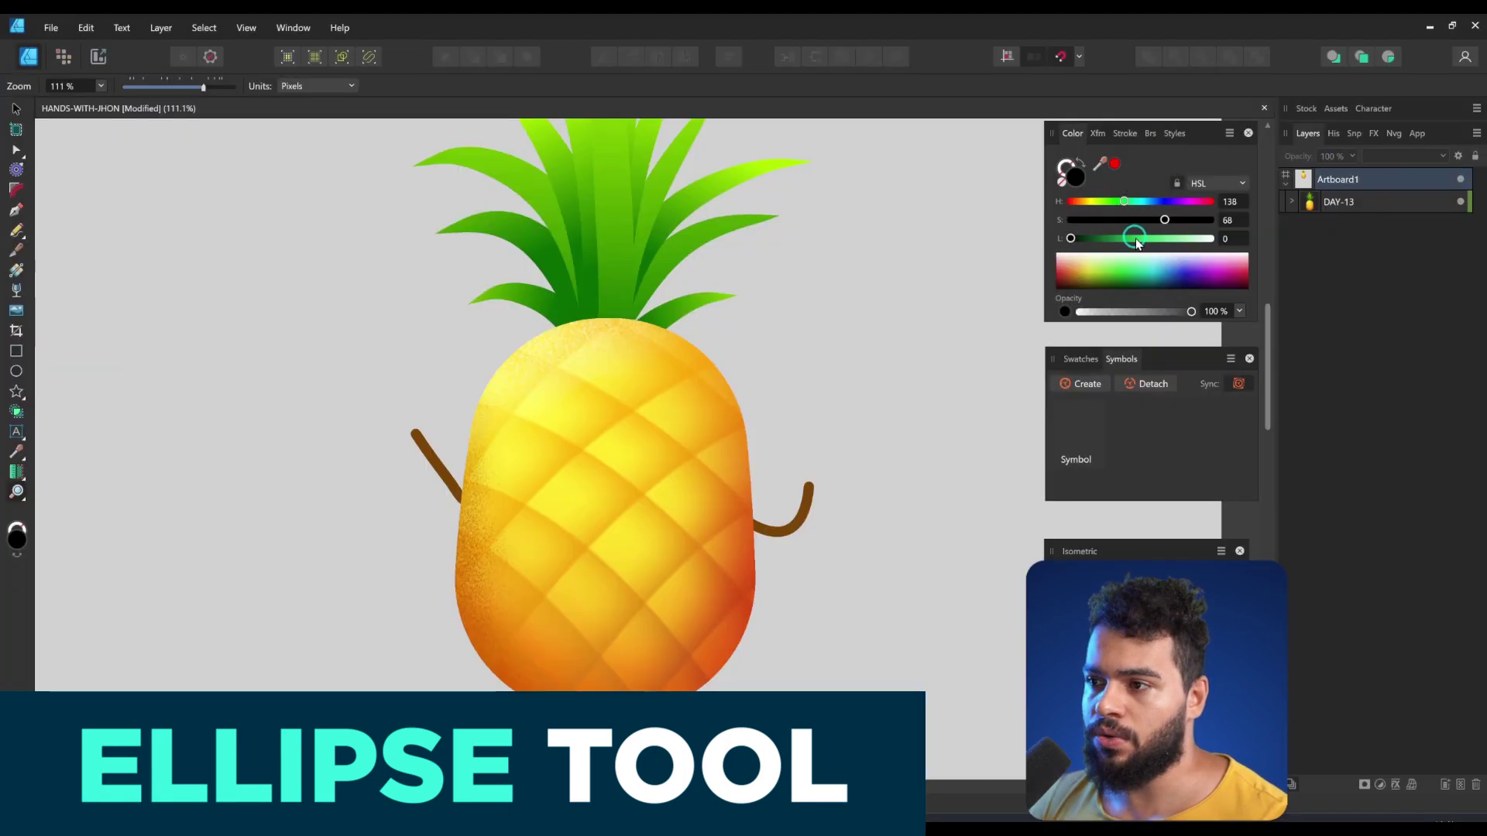
left_click(1074, 174)
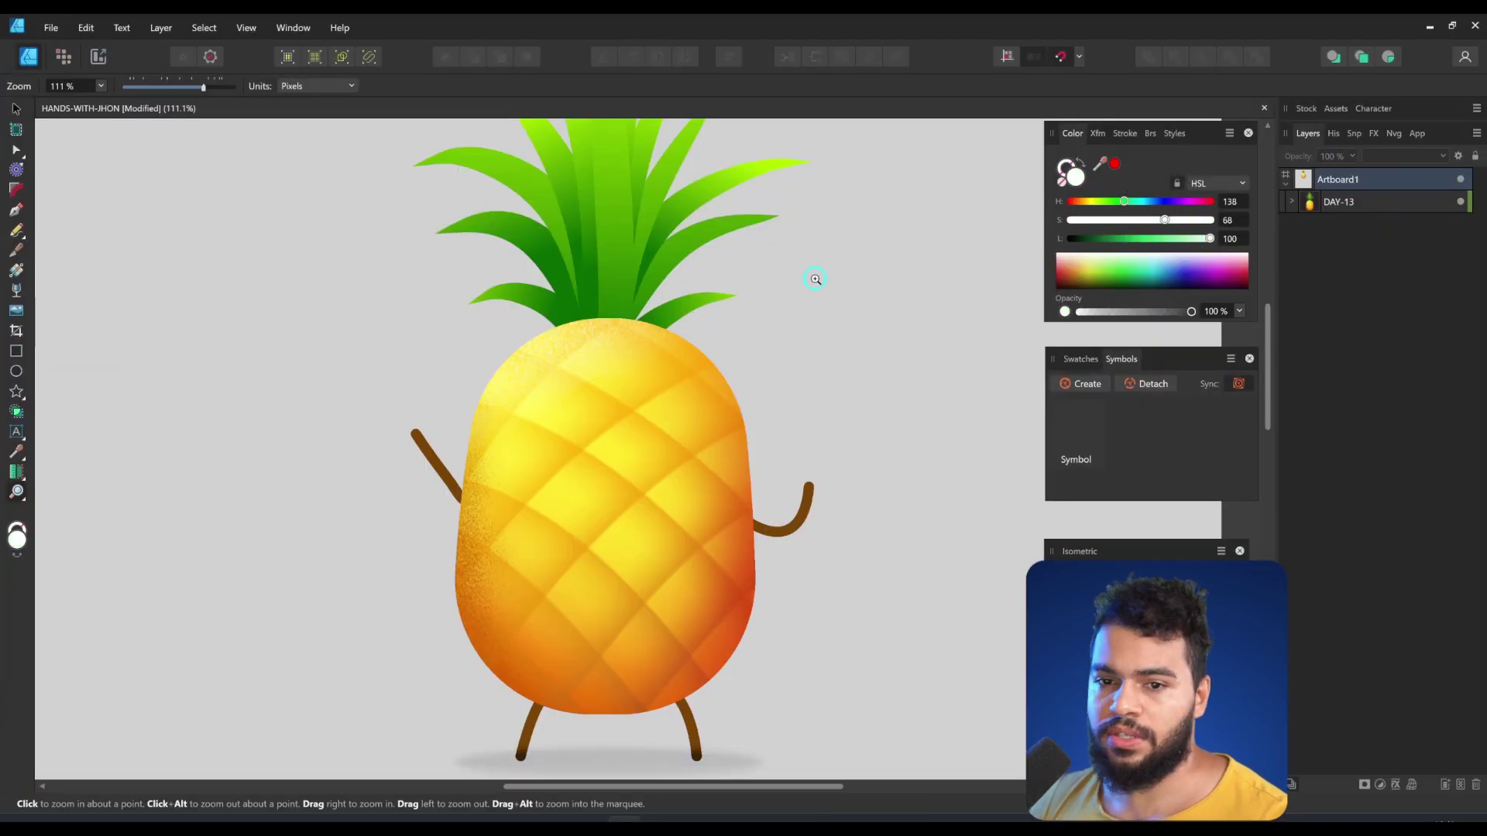
left_click_drag(648, 477, 670, 435)
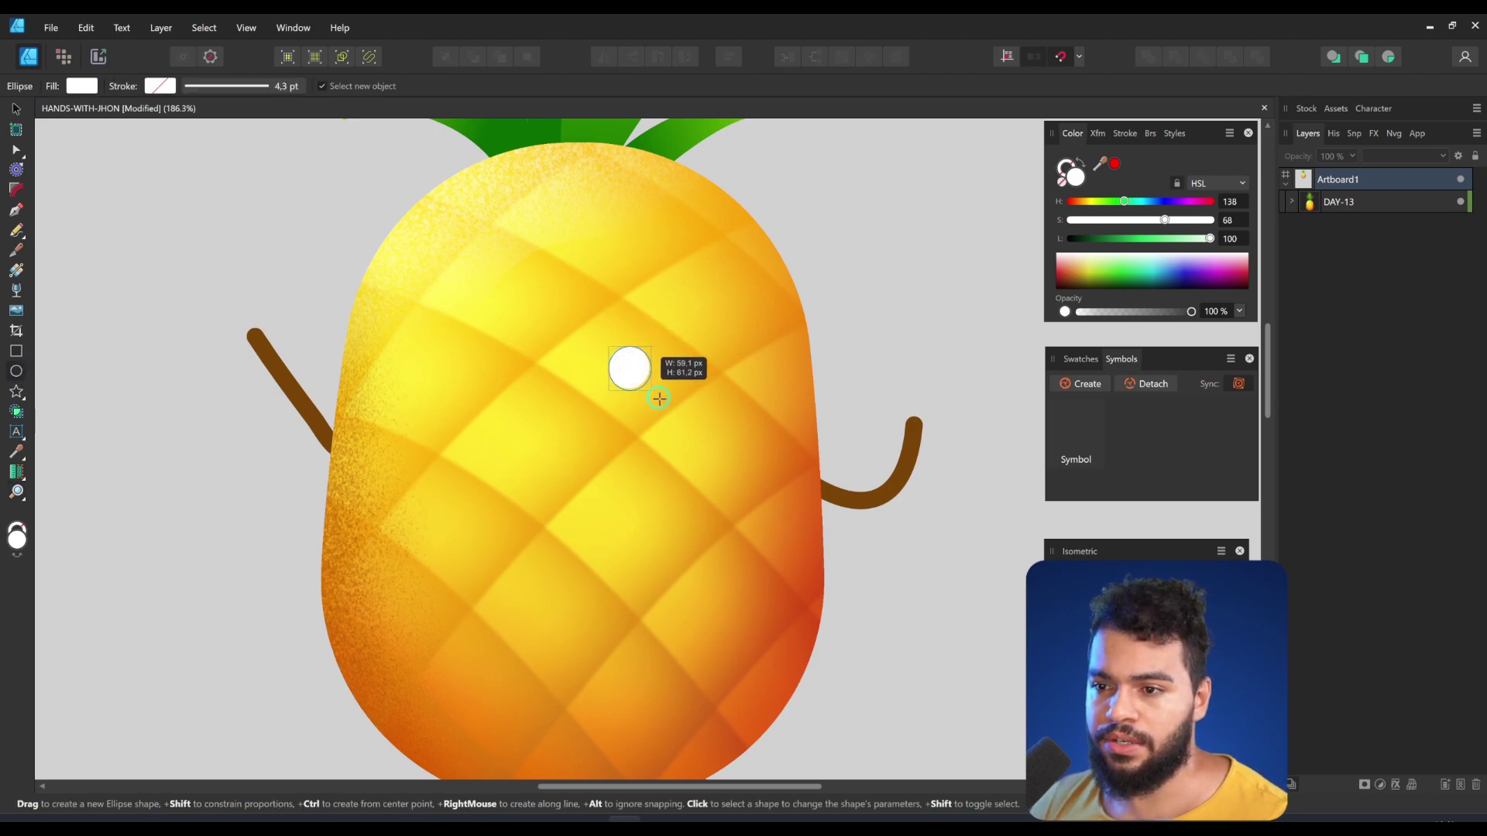
left_click_drag(751, 503, 776, 516)
key("z")
left_click_drag(701, 434, 805, 445)
left_click_drag(741, 443, 674, 424)
key("v")
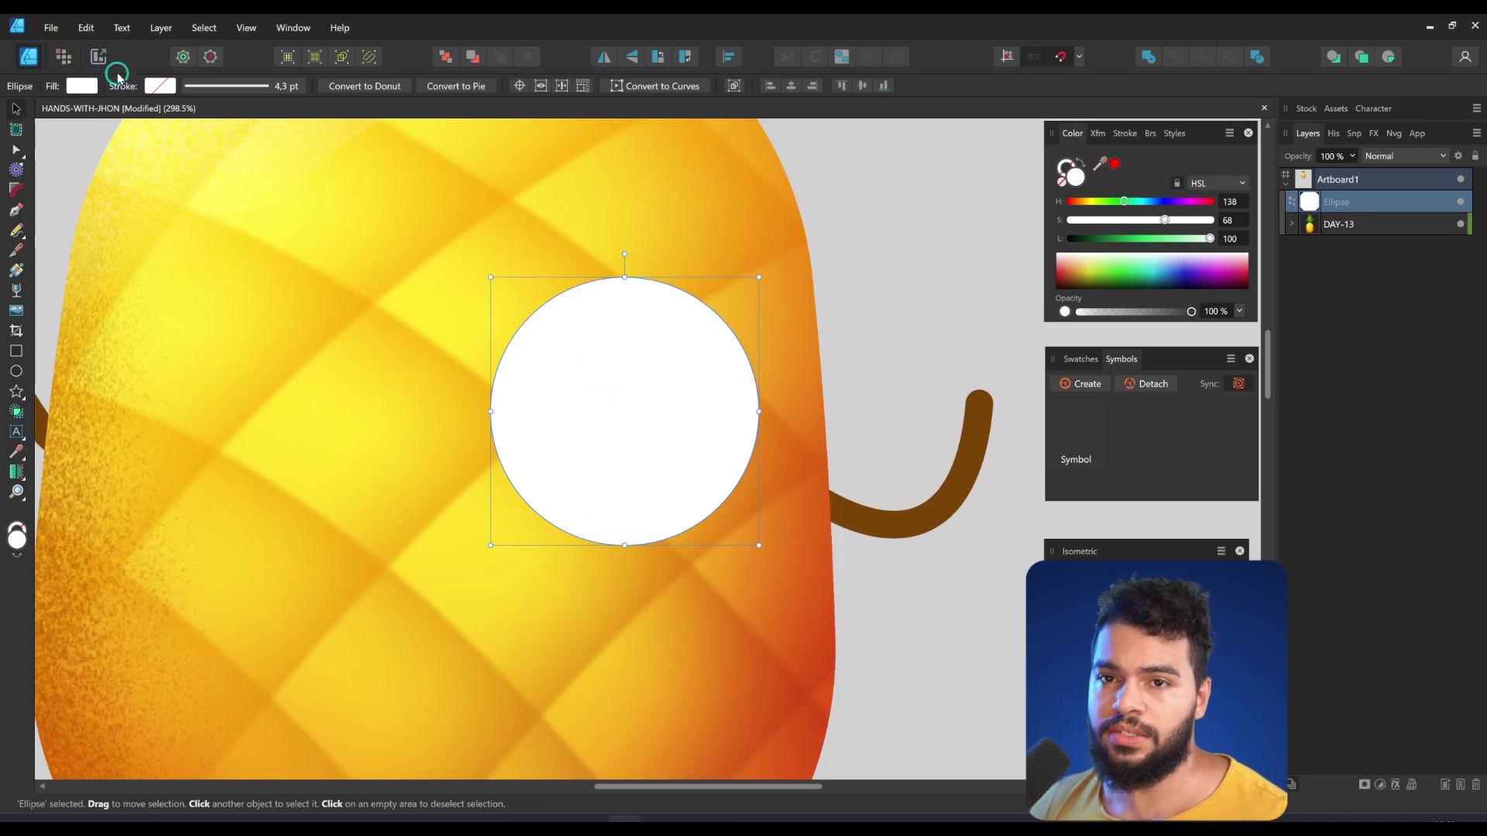
Duplicate the white circle, shrink the copy around its centre and fill it blue with HSL 213, 68, 51 as the iris.
left_click(86, 28)
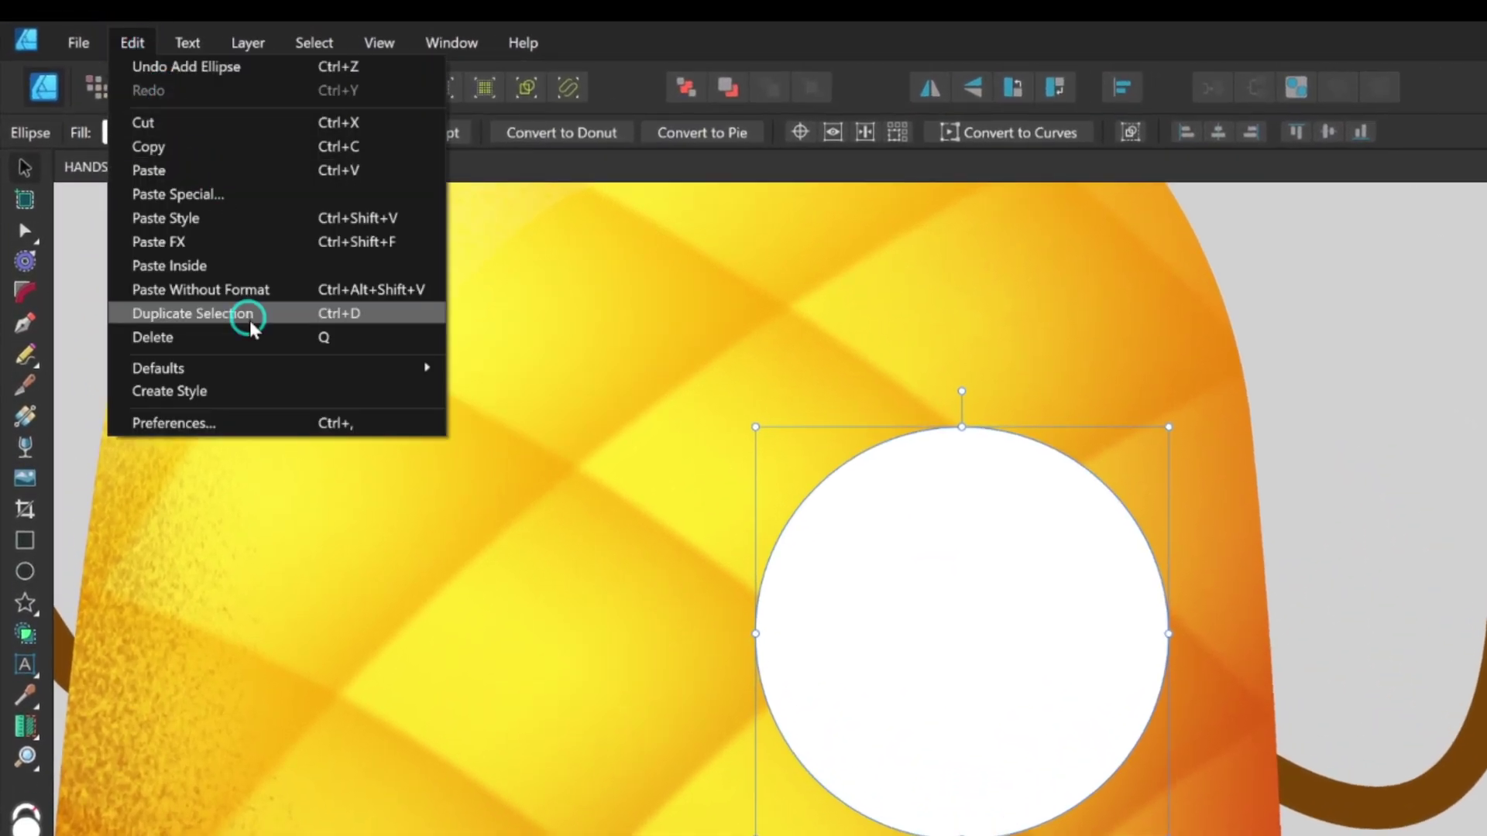
left_click(249, 327)
left_click_drag(1169, 427, 1090, 507)
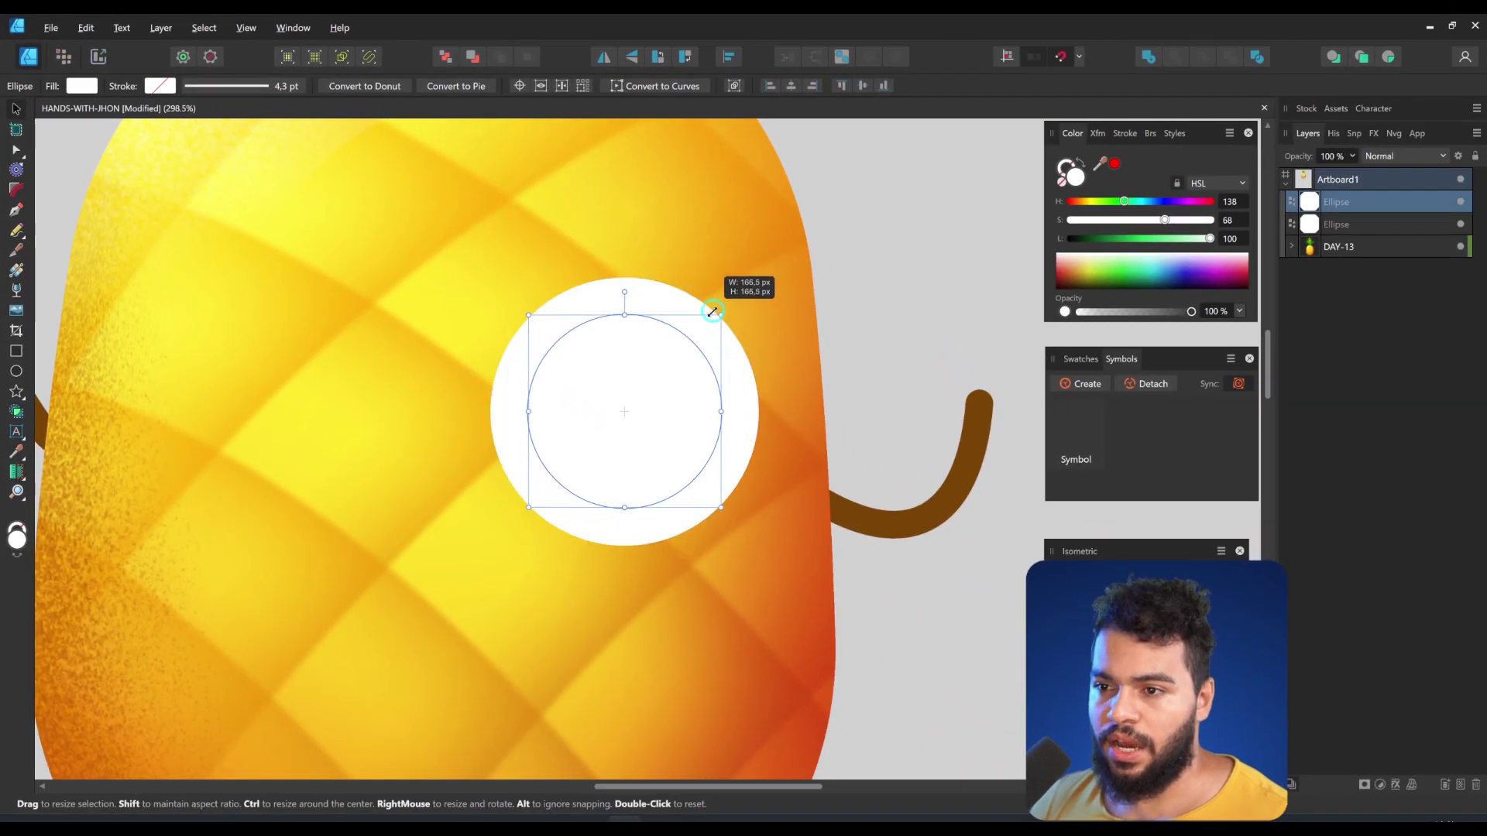
left_click(1153, 240)
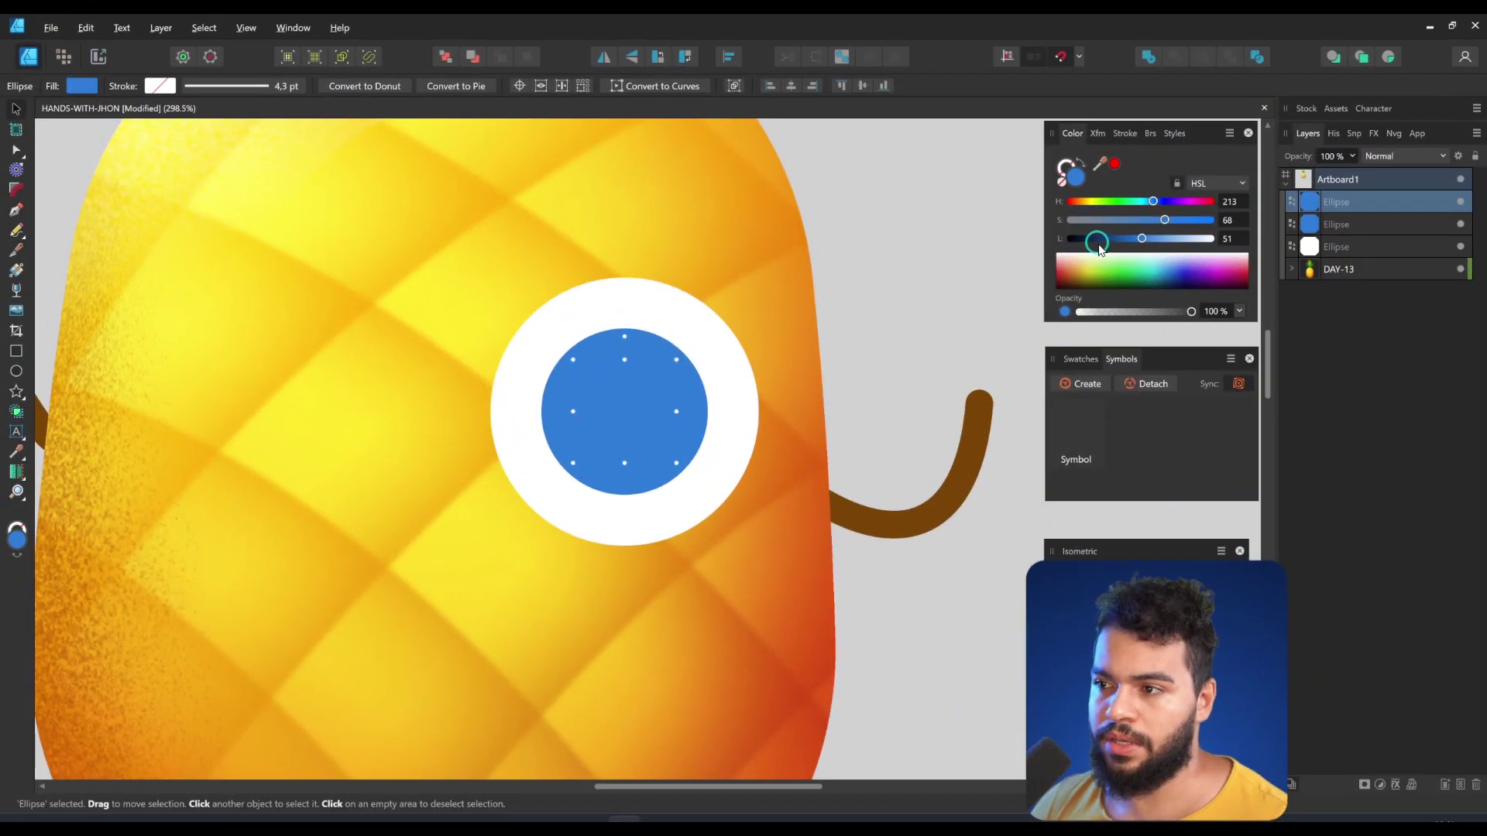
Fill a smaller copy centred on the blue iris with black as the pupil.
left_click(1101, 240)
key("z")
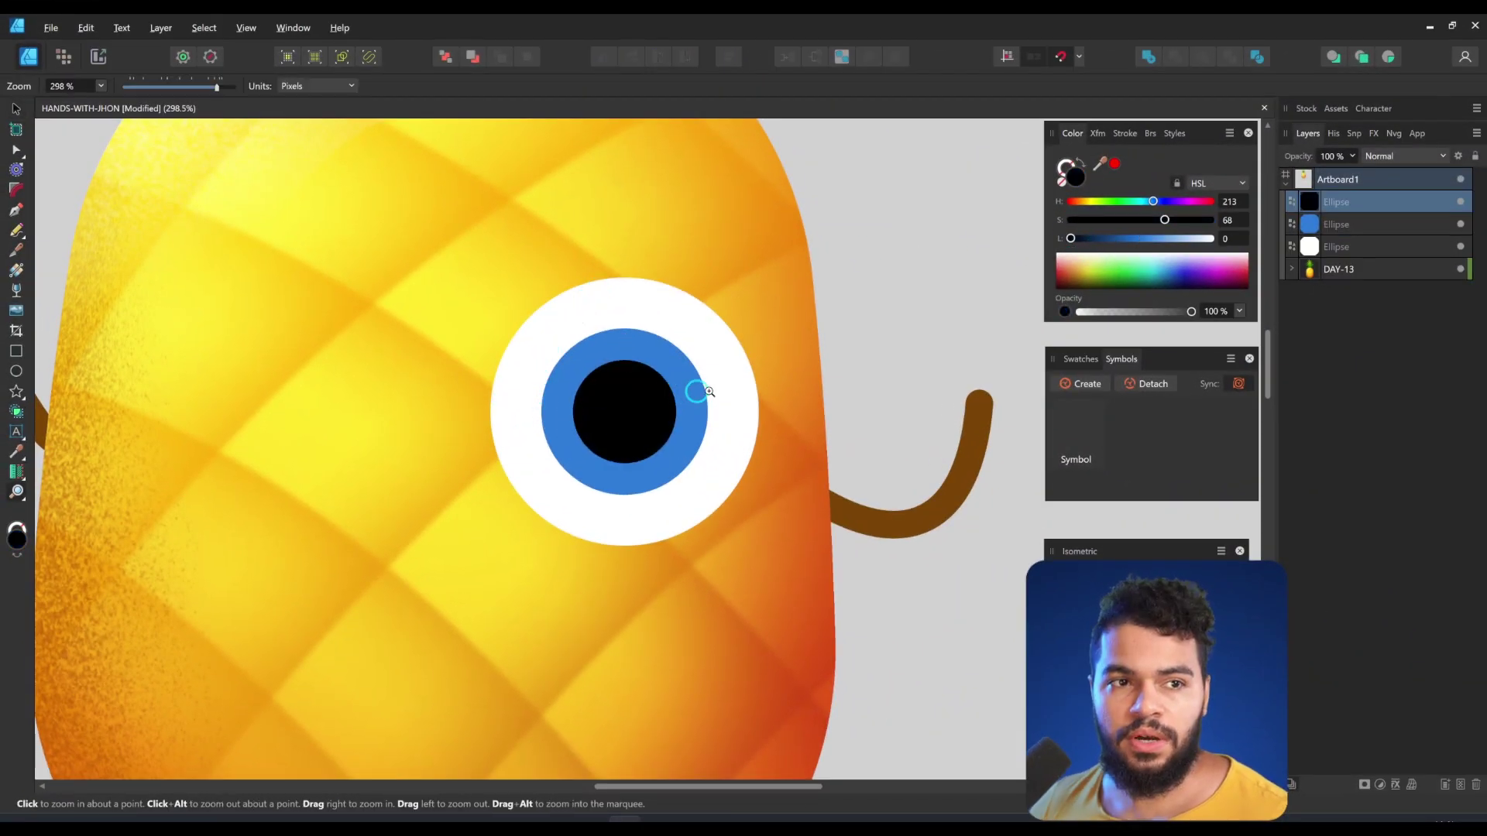
mouse_move(654, 400)
left_mouse_down()
mouse_move(692, 400)
mouse_move(638, 401)
left_mouse_up()
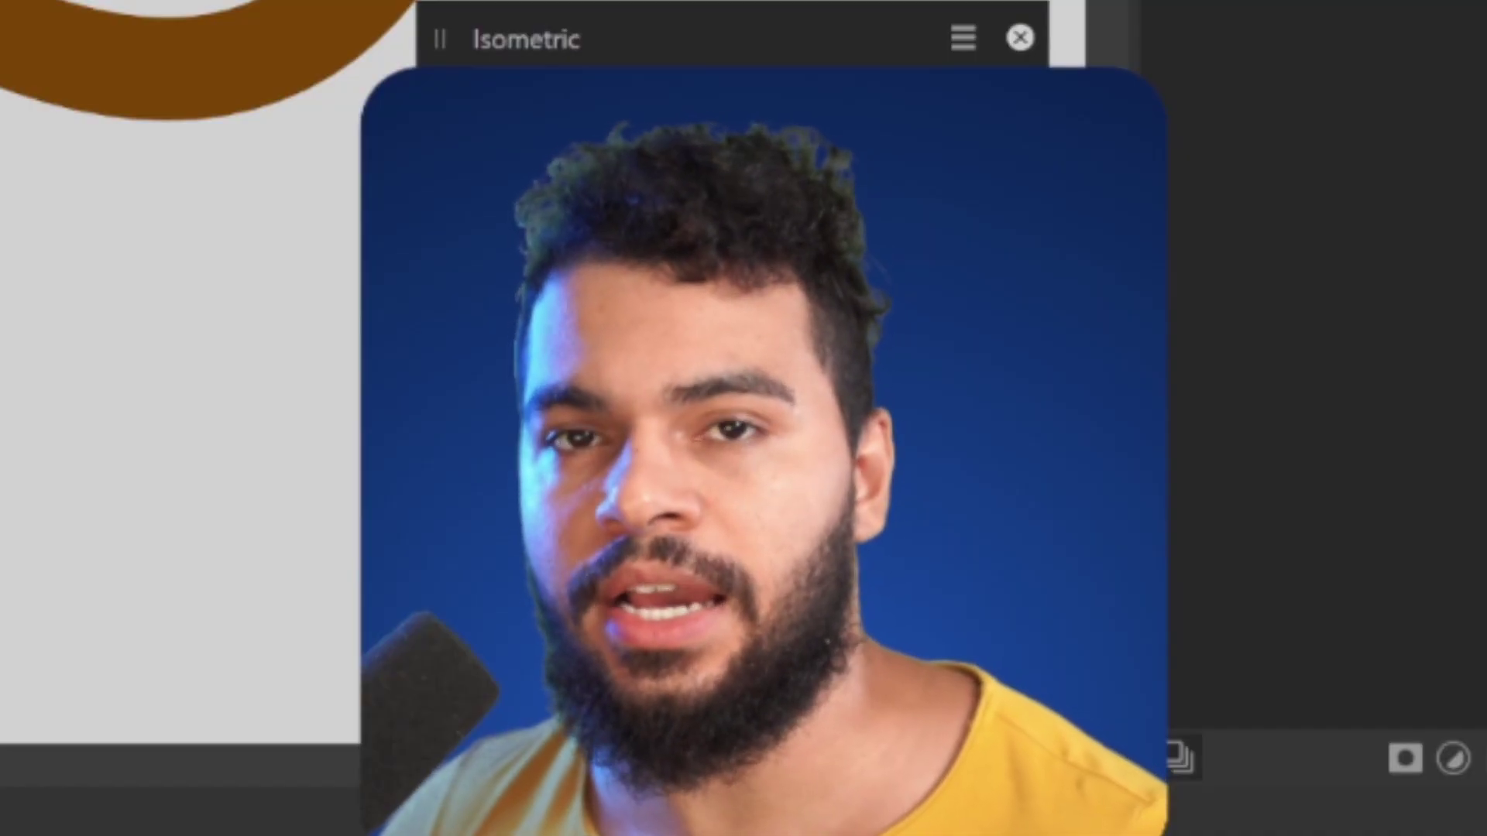
Turn an offset copy of the black pupil into a small white highlight overlapping the pupil's upper right edge.
key("v")
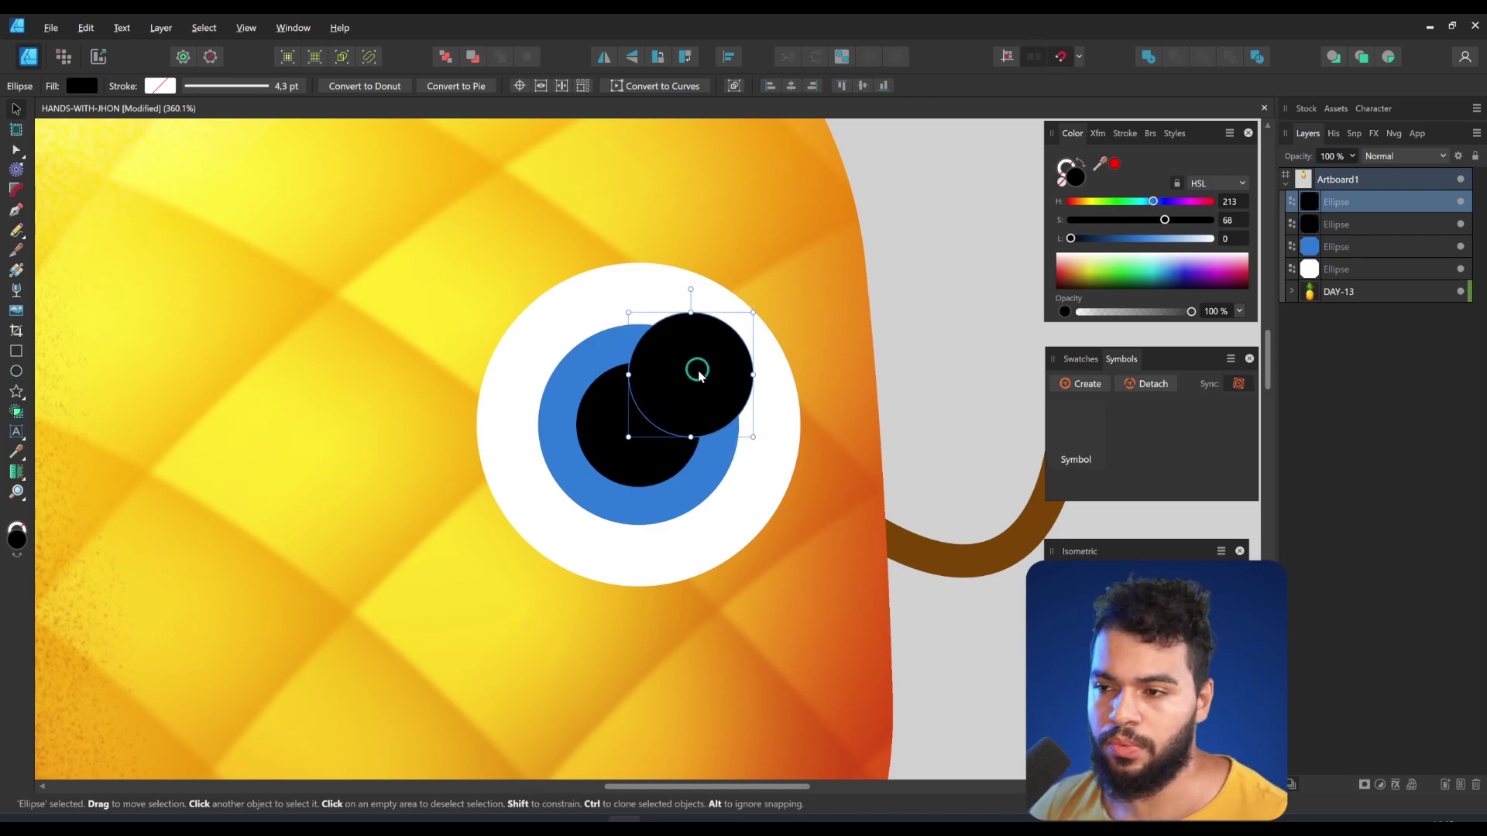
left_click_drag(1143, 245, 1481, 227)
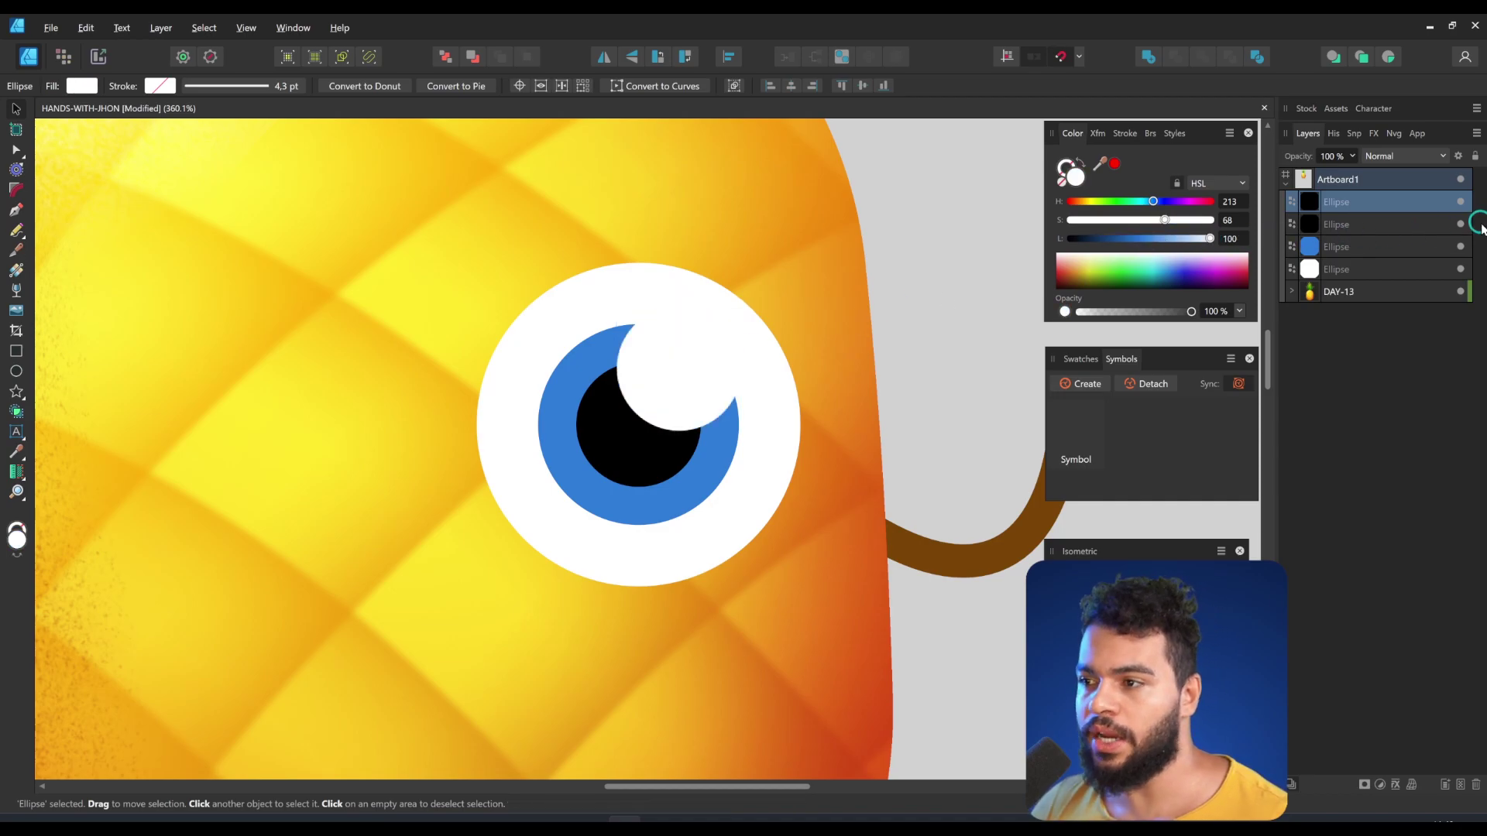
key("z")
left_click_drag(718, 343, 352, 398)
left_click_drag(694, 382, 1015, 383)
left_click_drag(797, 403, 753, 426)
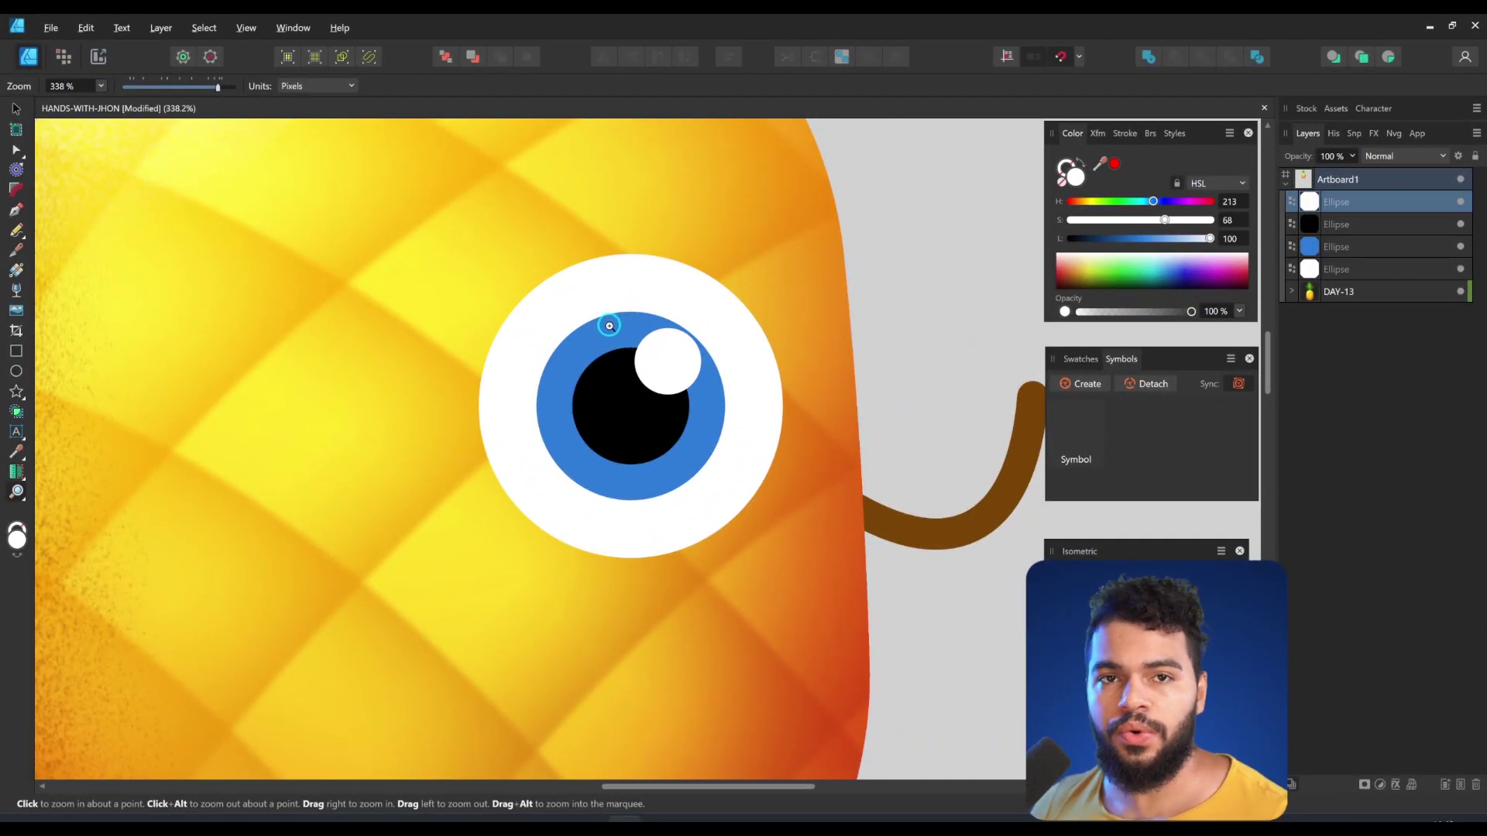
Convert the large white outer circle to curves and select its top node.
key("v")
left_click(602, 300)
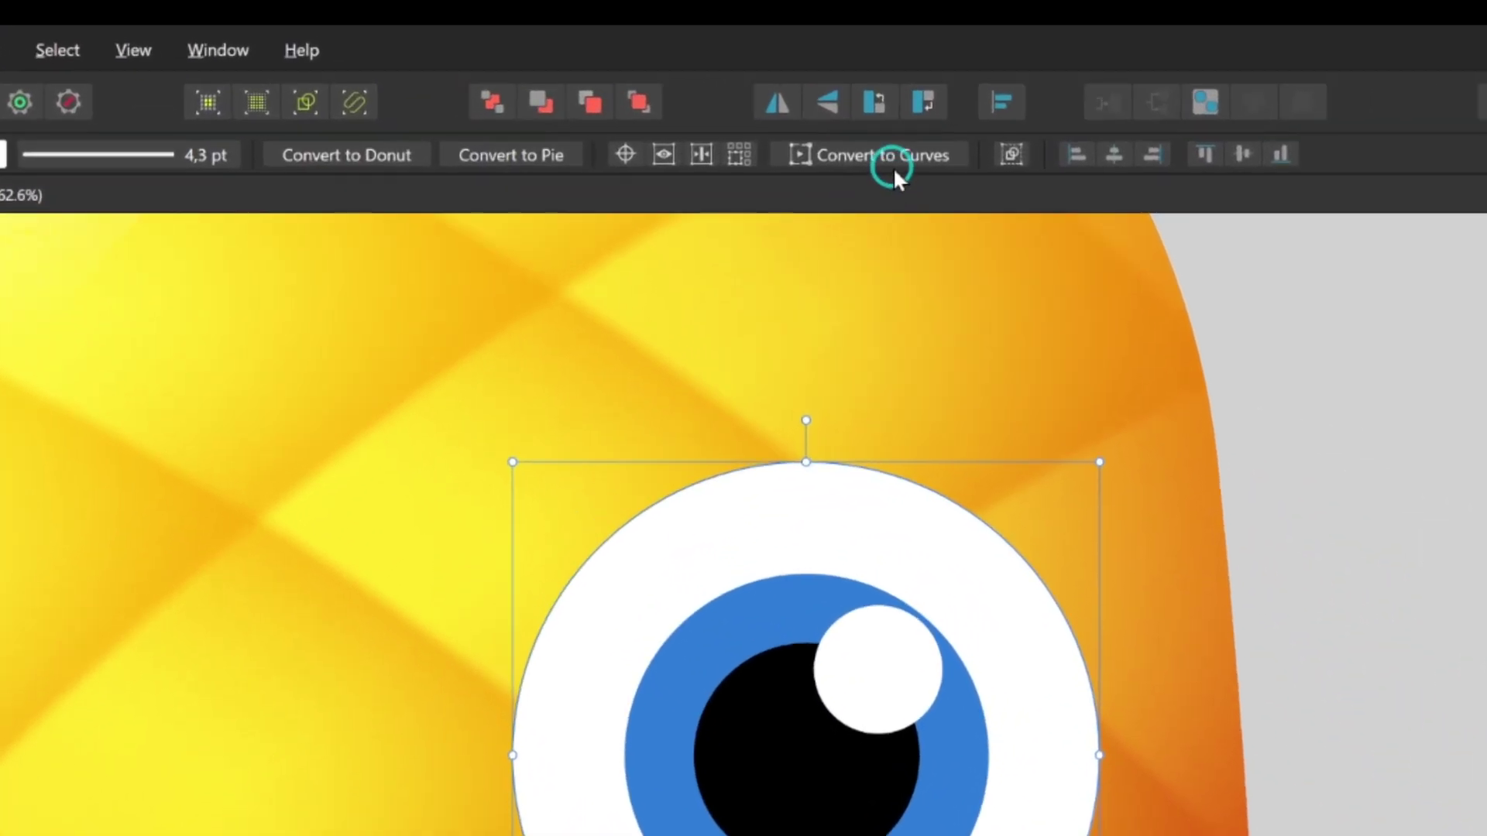
left_click(894, 161)
left_click(806, 462)
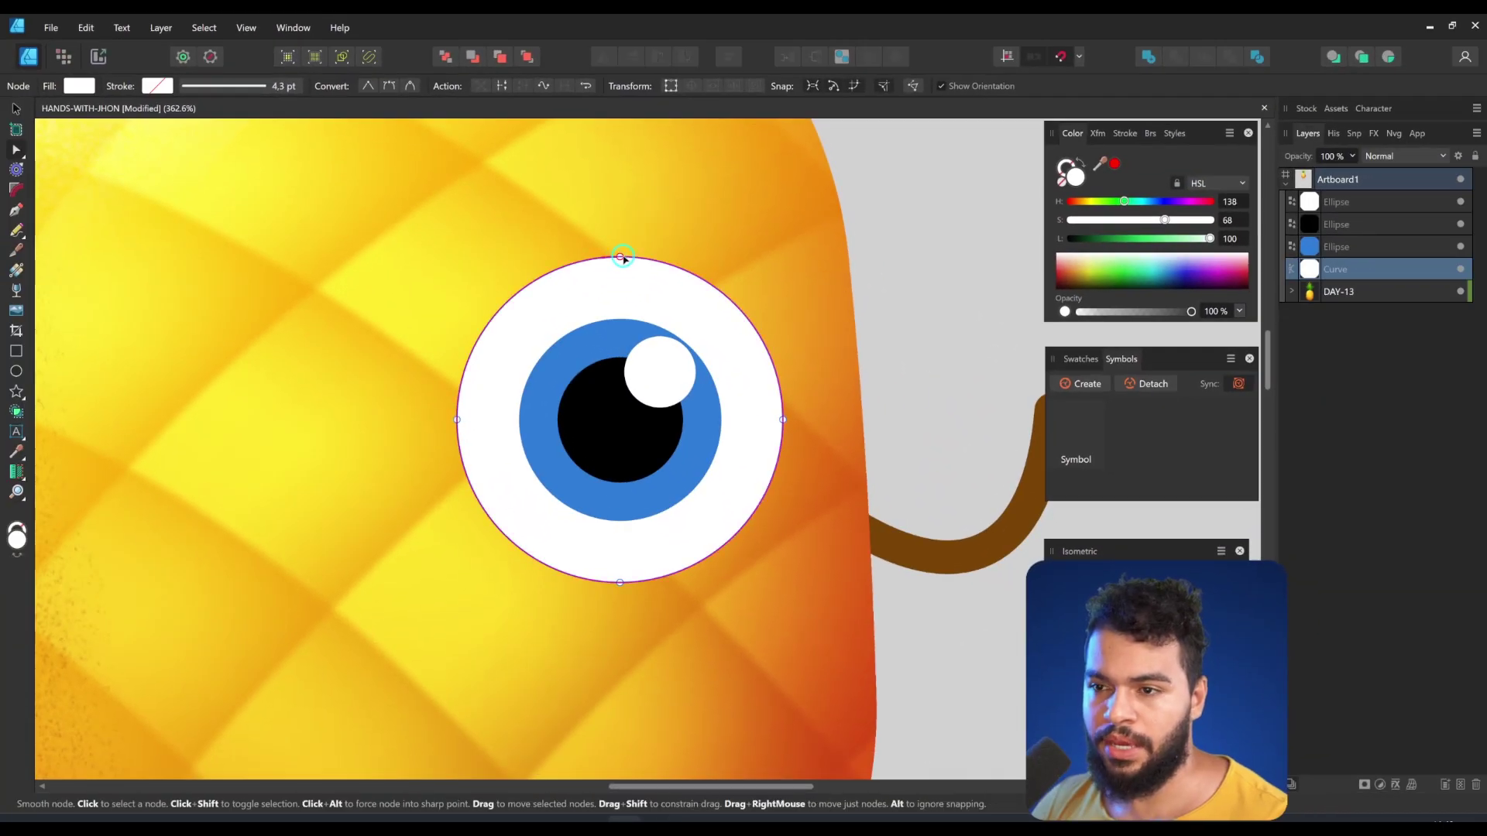
mouse_move(622, 294)
left_mouse_down()
mouse_move(620, 333)
mouse_move(620, 288)
left_mouse_up()
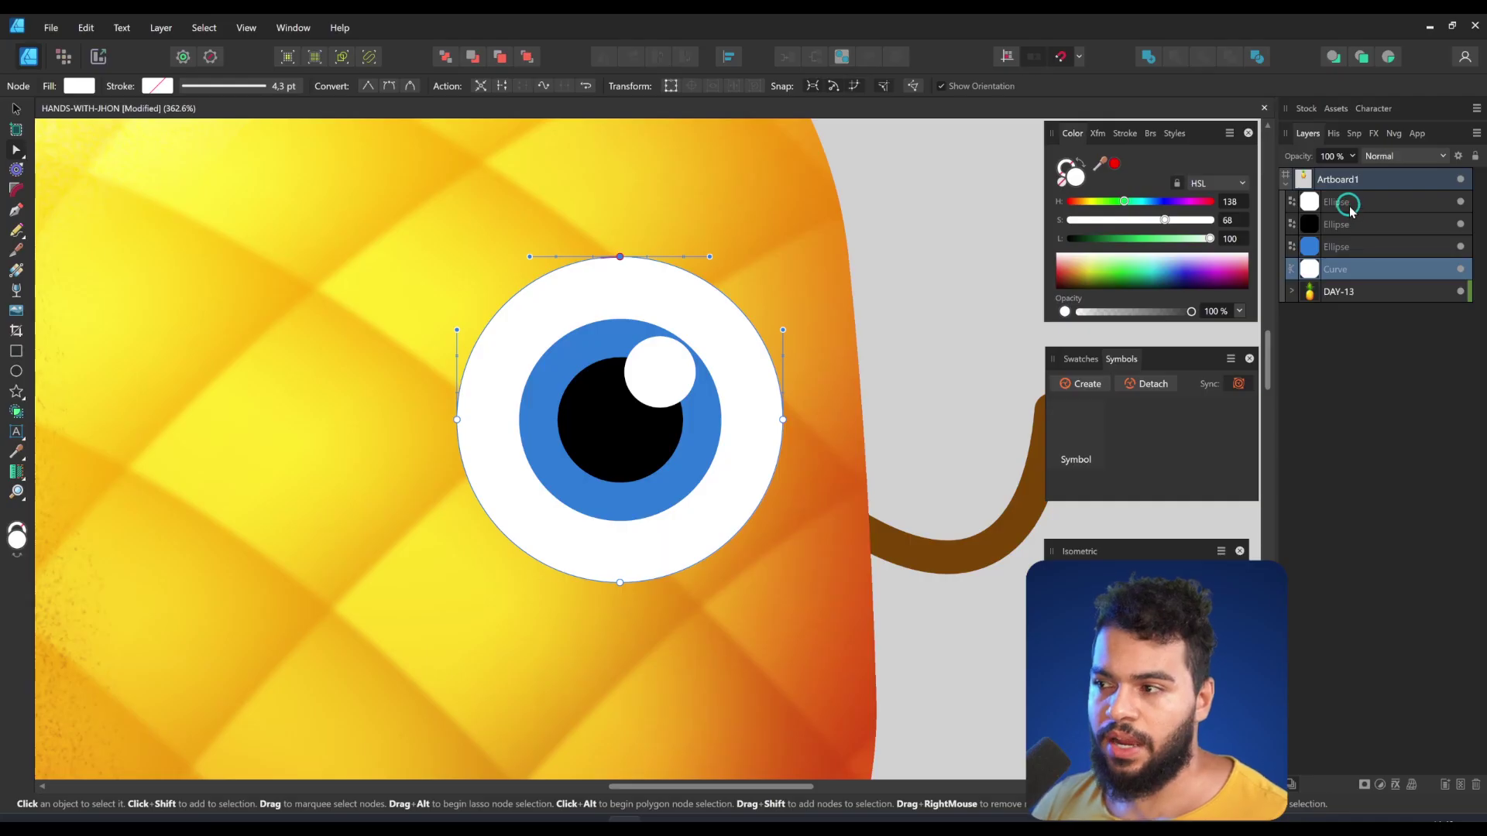
Nest the highlight, pupil and iris ellipses inside the white outer curve and rename that curve EYES.
left_click(1348, 203)
left_click(1336, 247, "shift")
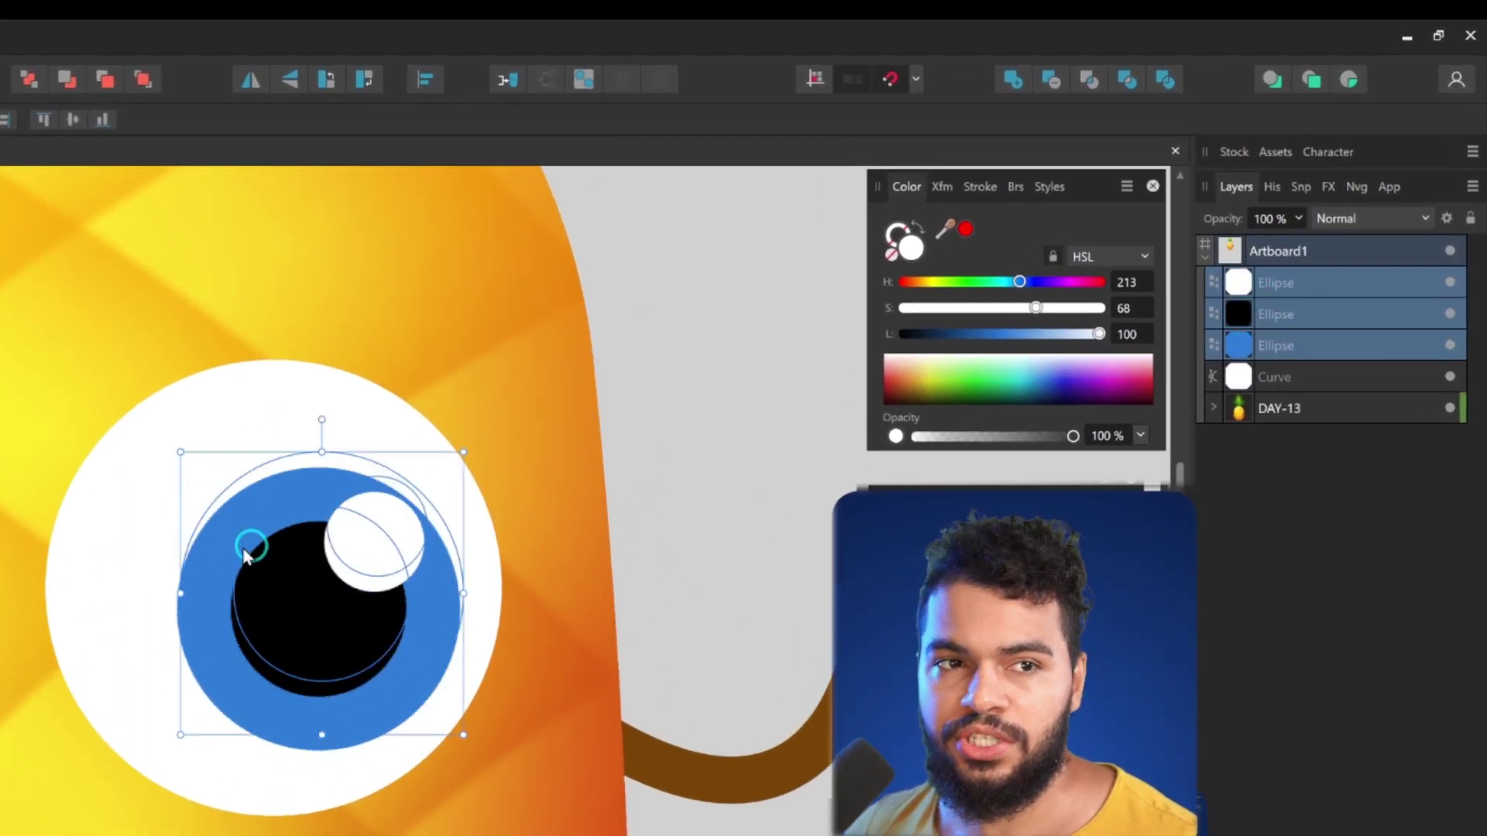
left_click_drag(243, 549, 242, 530)
key("ctrl+z")
left_click_drag(1274, 345, 1272, 378)
left_click(1213, 289)
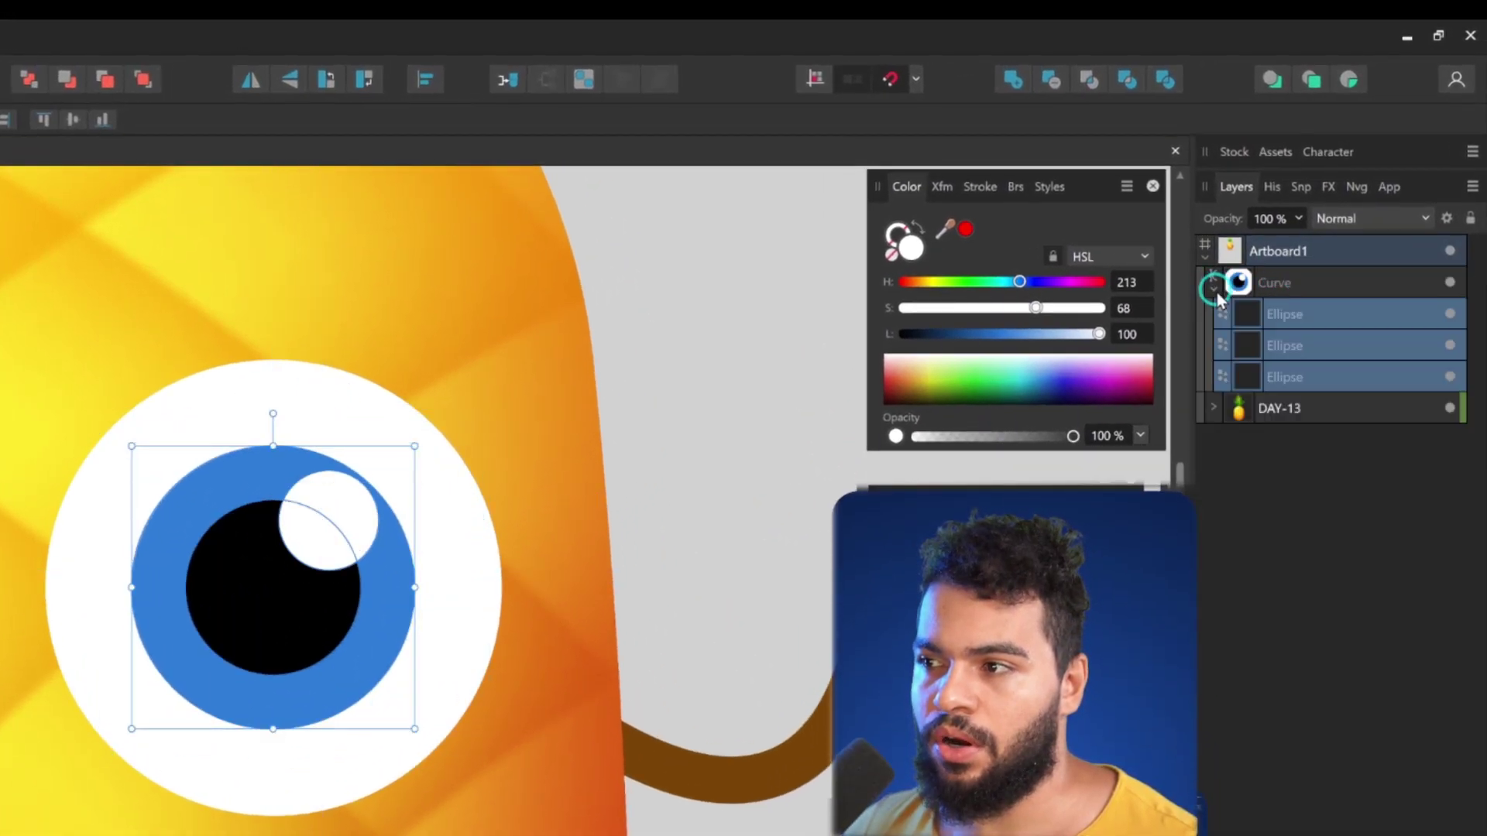
double_click(1281, 283)
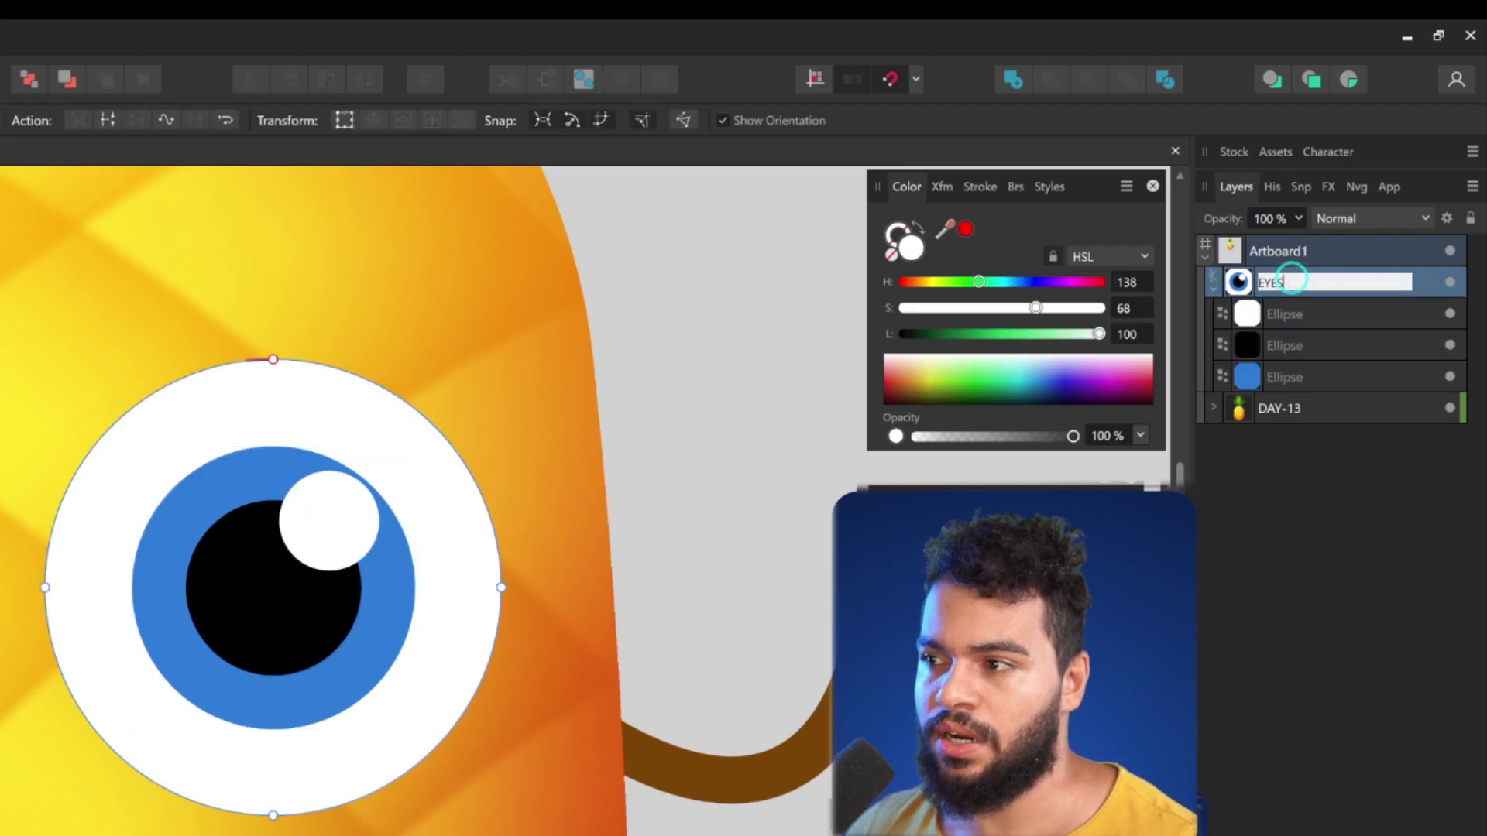
Try moving the highlight, pupil and iris together inside the white circle to test the clipping.
left_click(1286, 316)
left_click(1286, 377, "shift")
left_click_drag(295, 588, 309, 495)
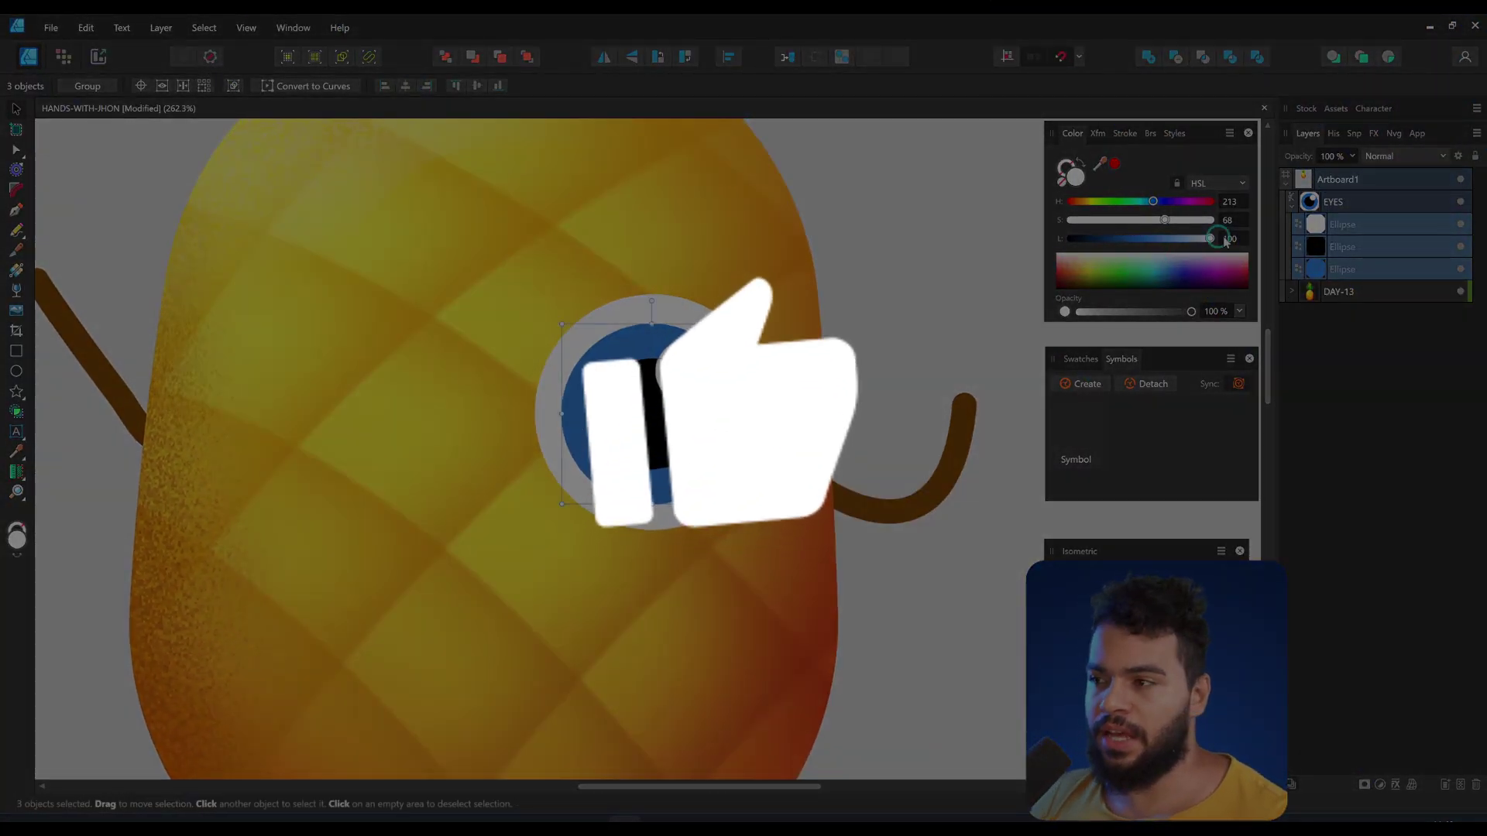
Create a symbol from the whole EYES object.
left_click(1366, 209)
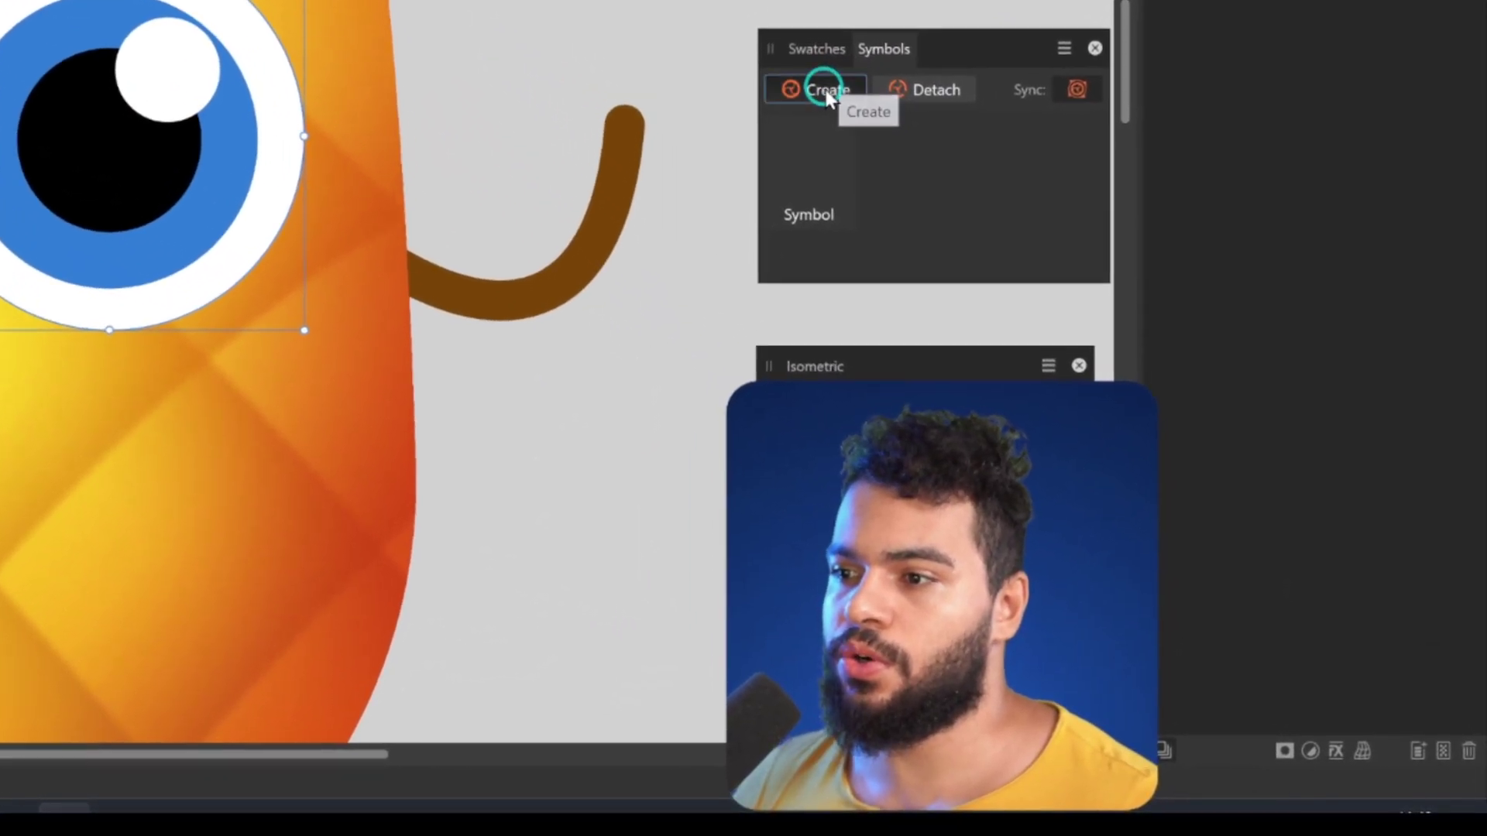
left_click(825, 90)
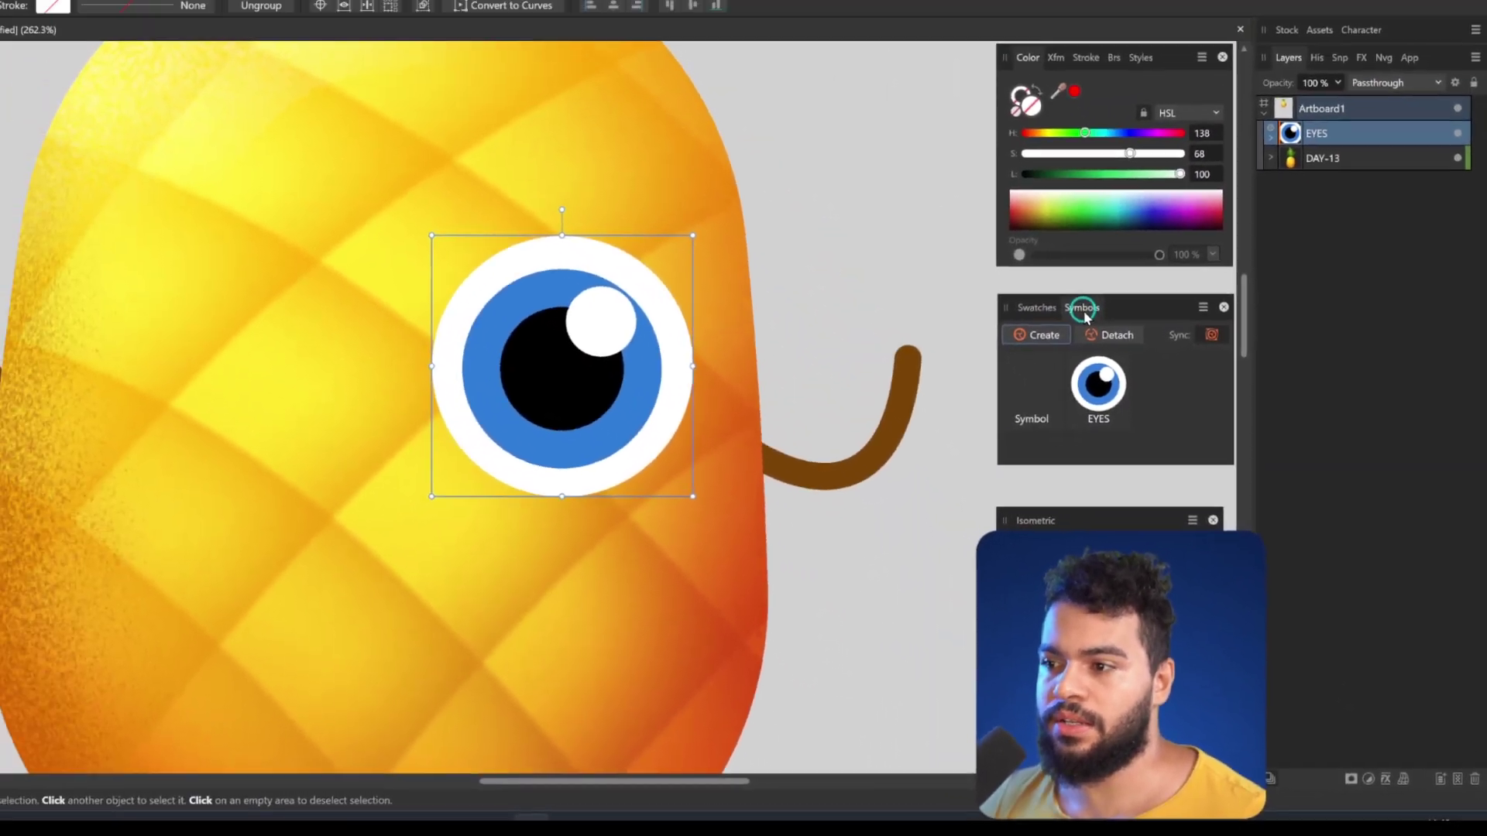
left_click(1065, 366)
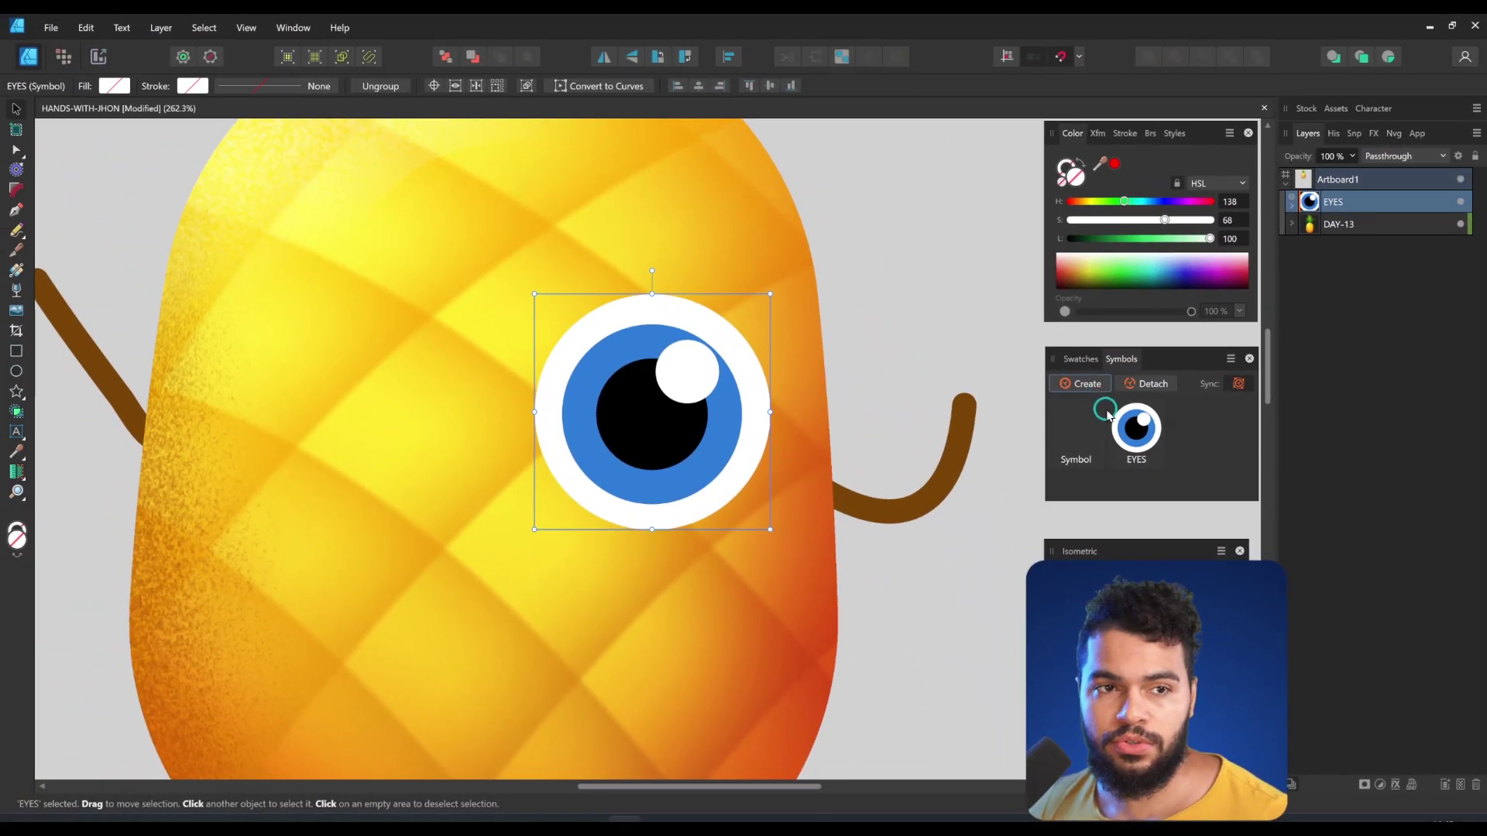
left_click(293, 27)
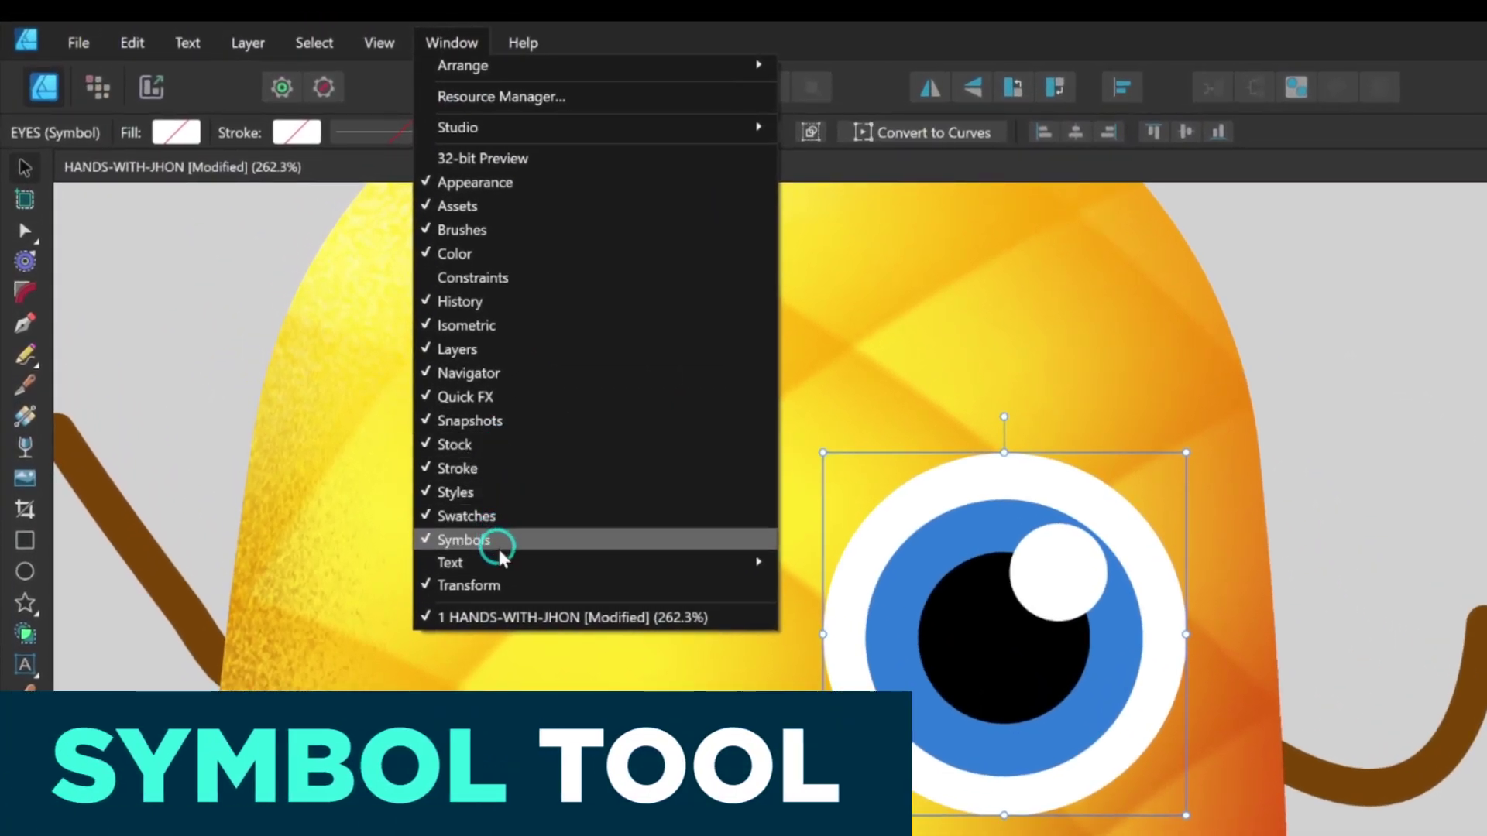
left_click(500, 556)
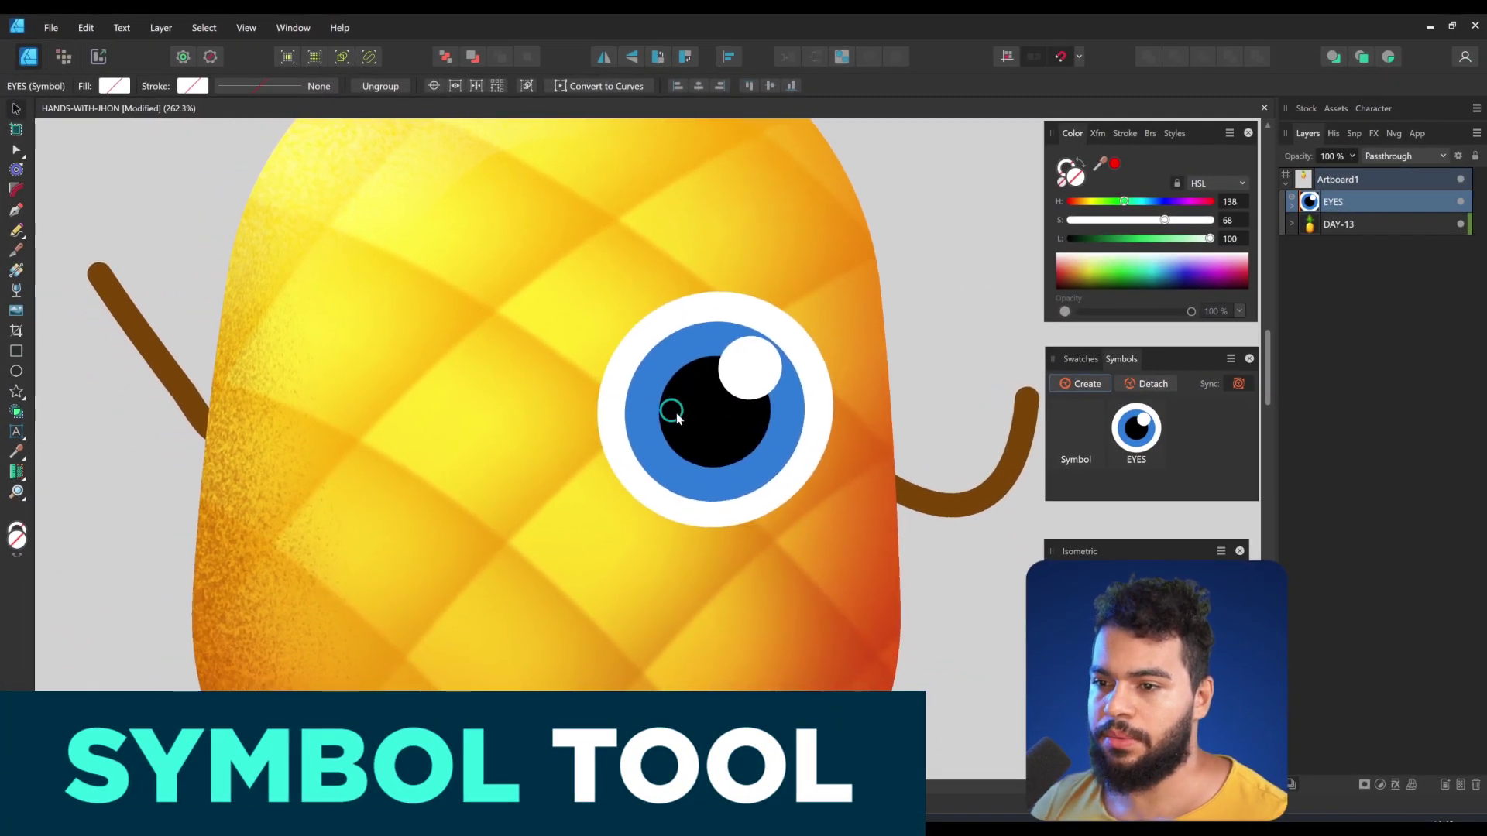
Place a second instance of the EYES symbol on the left half of the pineapple's body, level with the first eye.
left_click_drag(676, 418, 719, 421)
left_click_drag(1141, 428, 694, 419)
key("z")
key("v")
Try moving the pupil and highlight together inside the right eye's symbol.
left_click(746, 417, "ctrl")
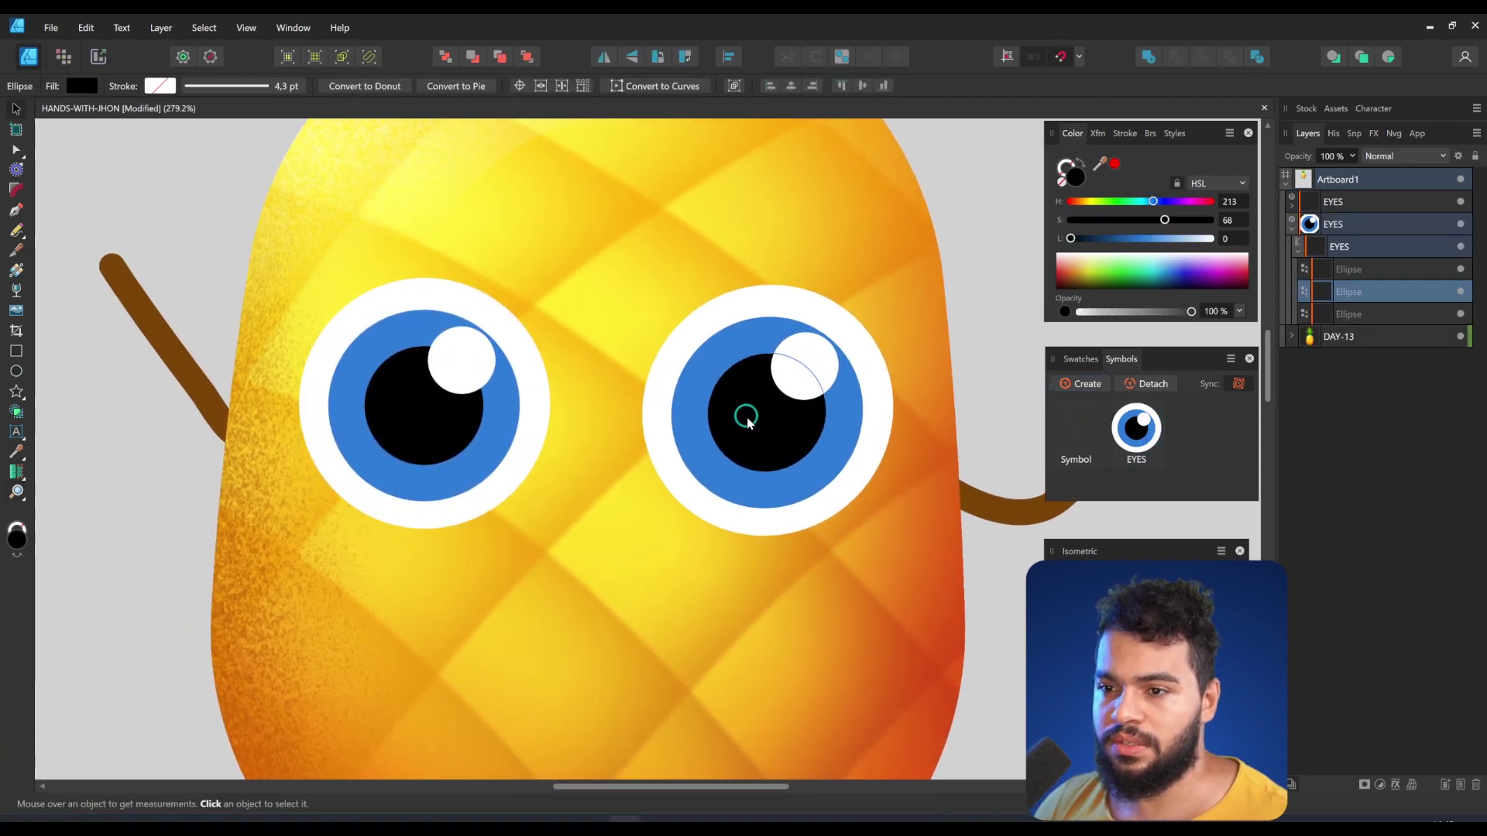
left_click(810, 371, "shift")
left_click_drag(800, 416, 784, 411)
Draw a closed five-point angular eyebrow across the top of the right eye inside its symbol with the Pen tool, and fill it black.
left_click_drag(705, 371, 909, 411)
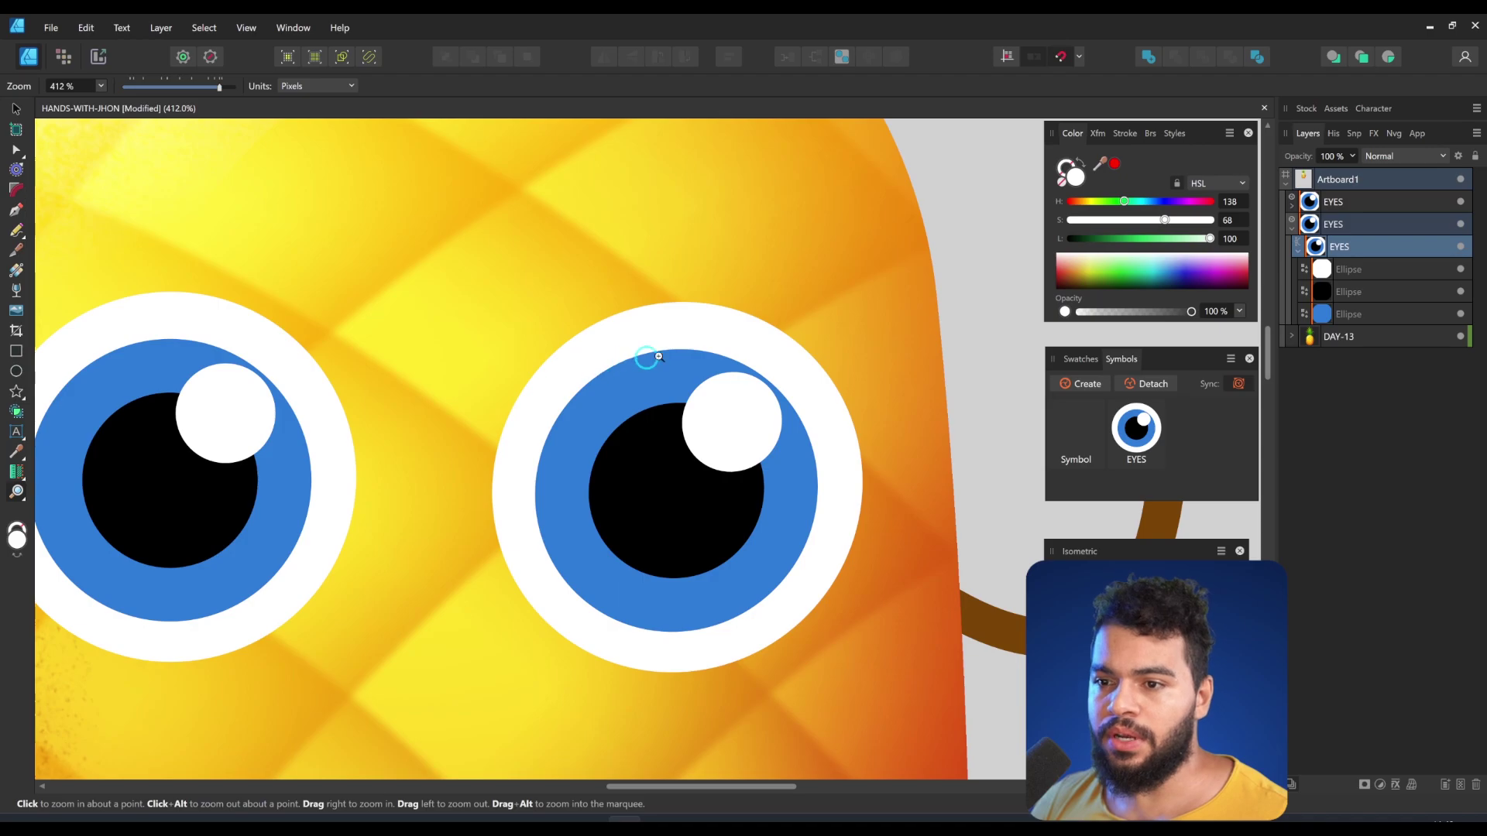
scroll(658, 348, "right", 2)
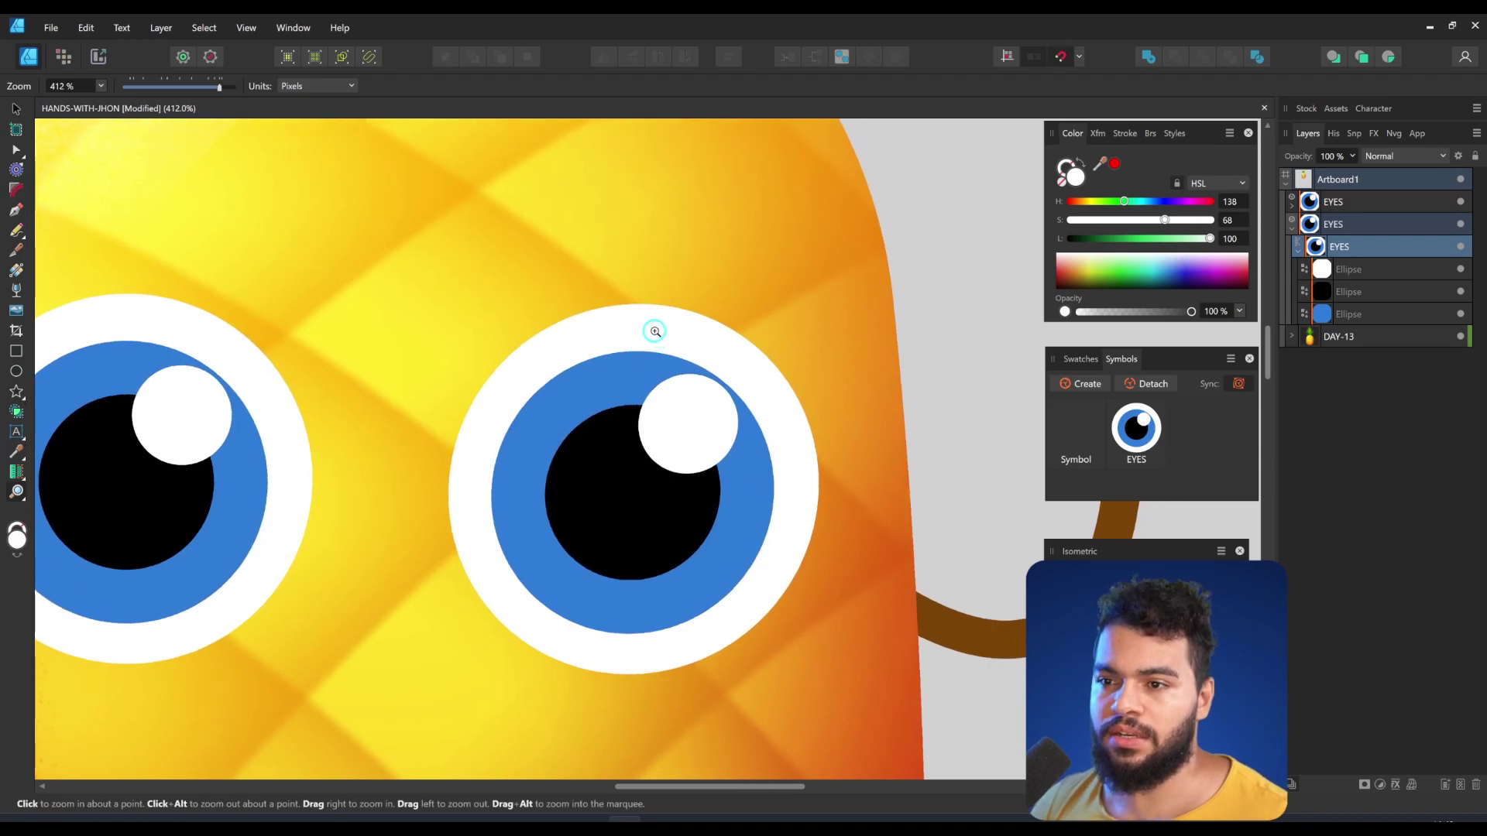
key("v")
key("z")
left_click_drag(492, 357, 501, 355)
key("k")
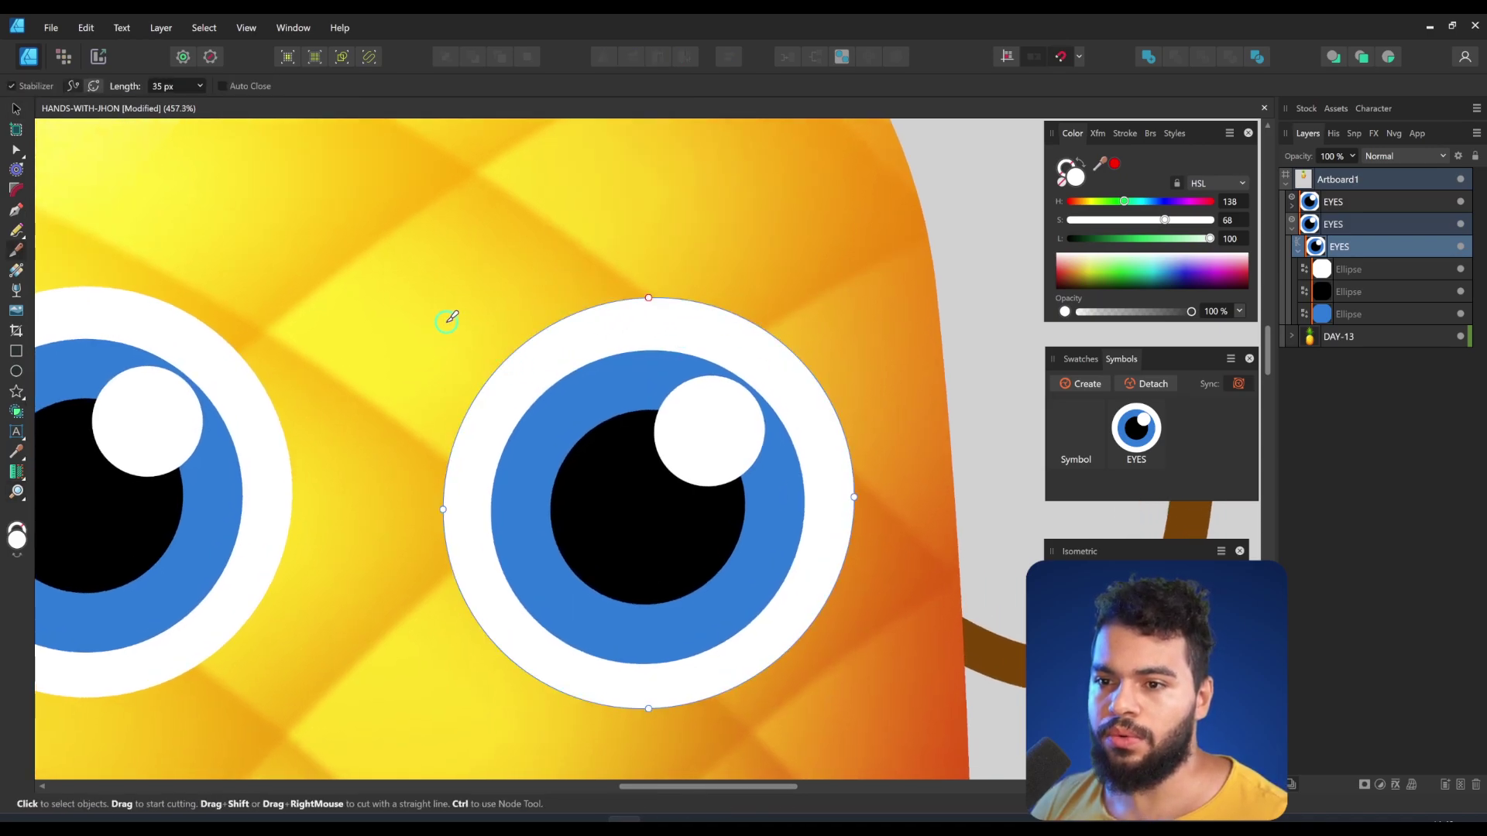
key("p")
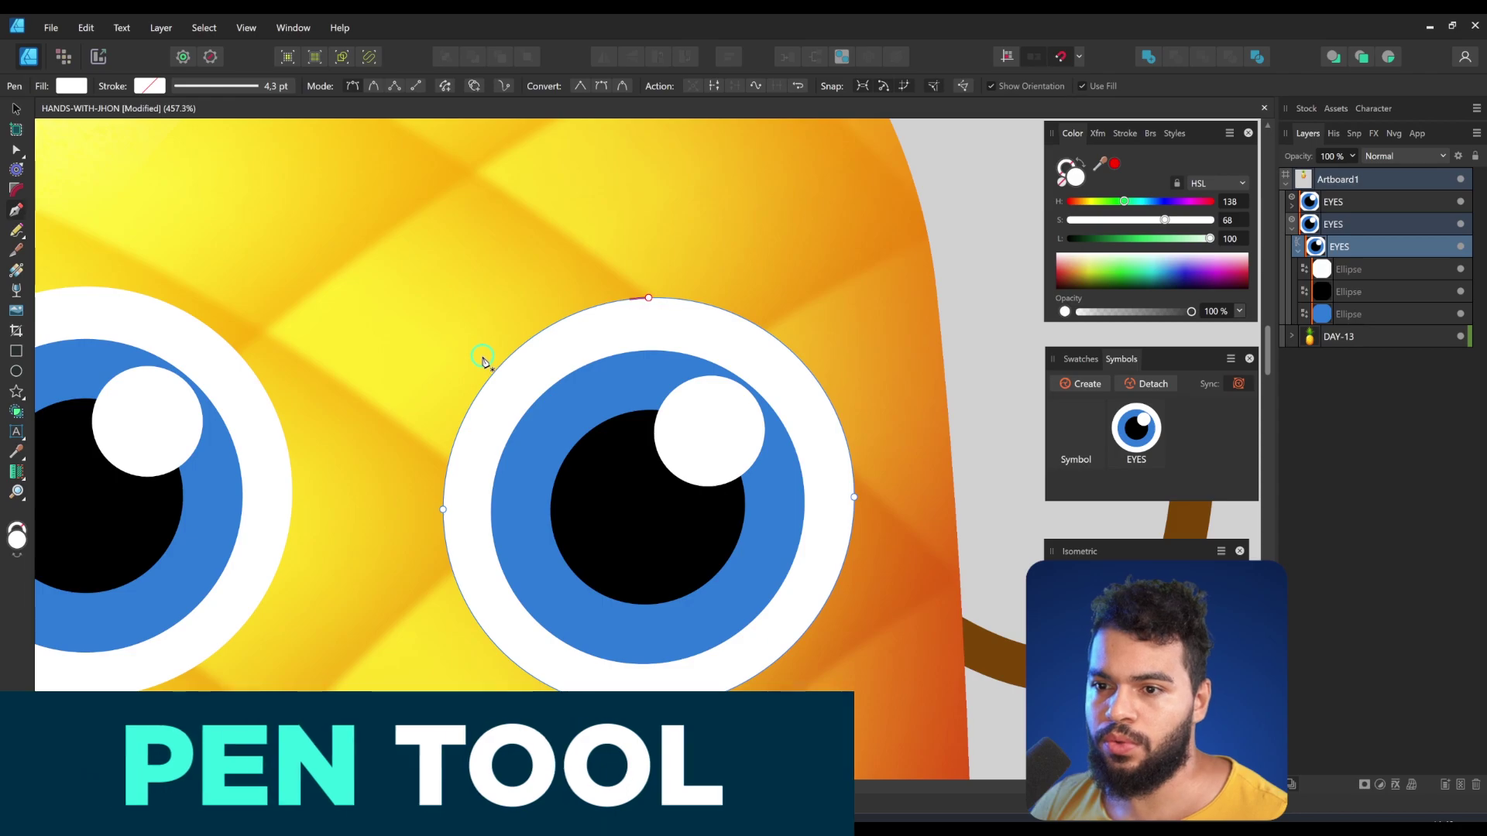
left_click_drag(443, 401, 478, 406)
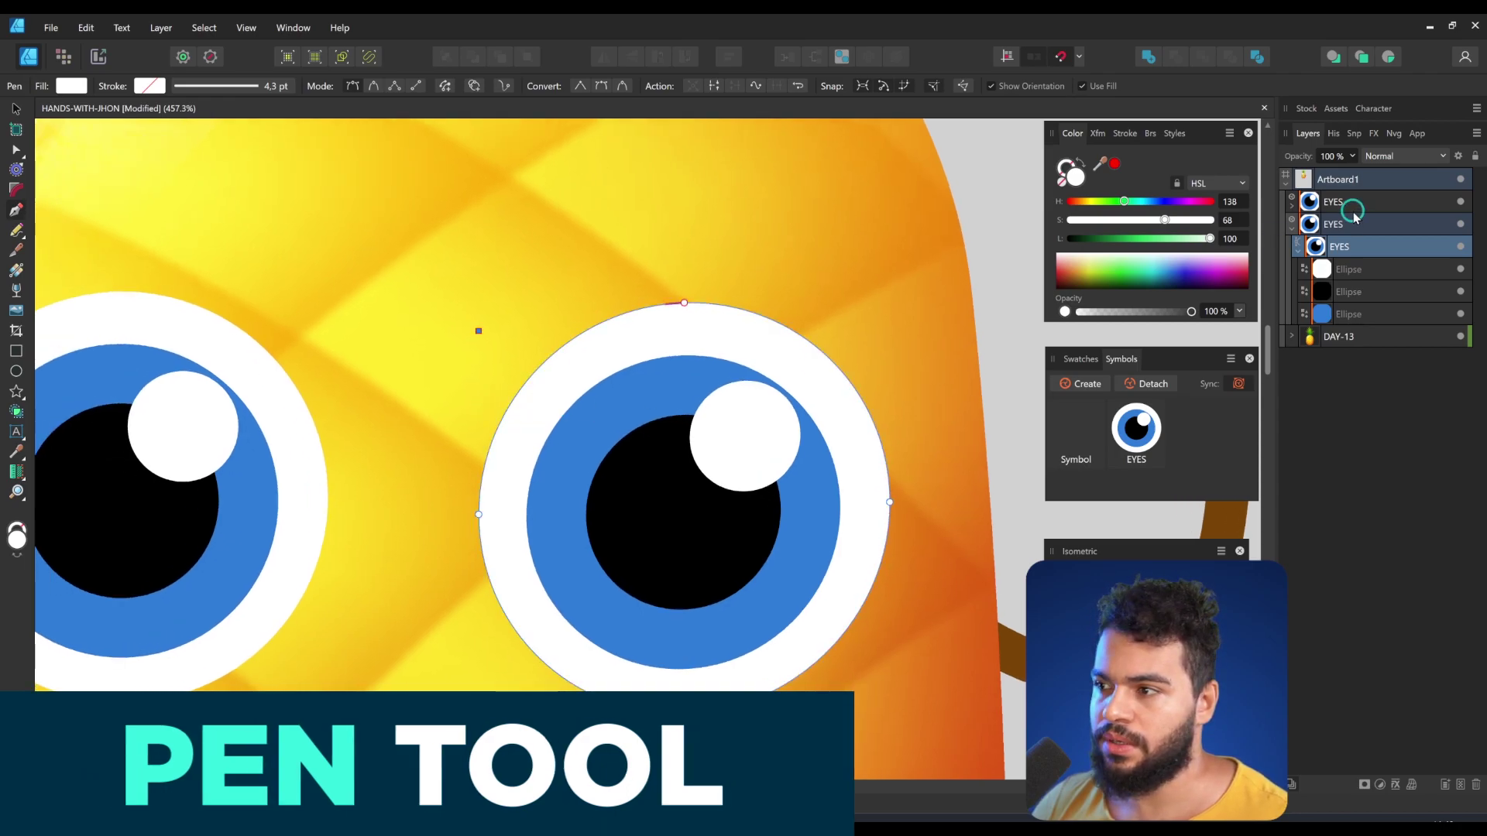
left_click_drag(478, 330, 497, 397)
left_click(768, 319)
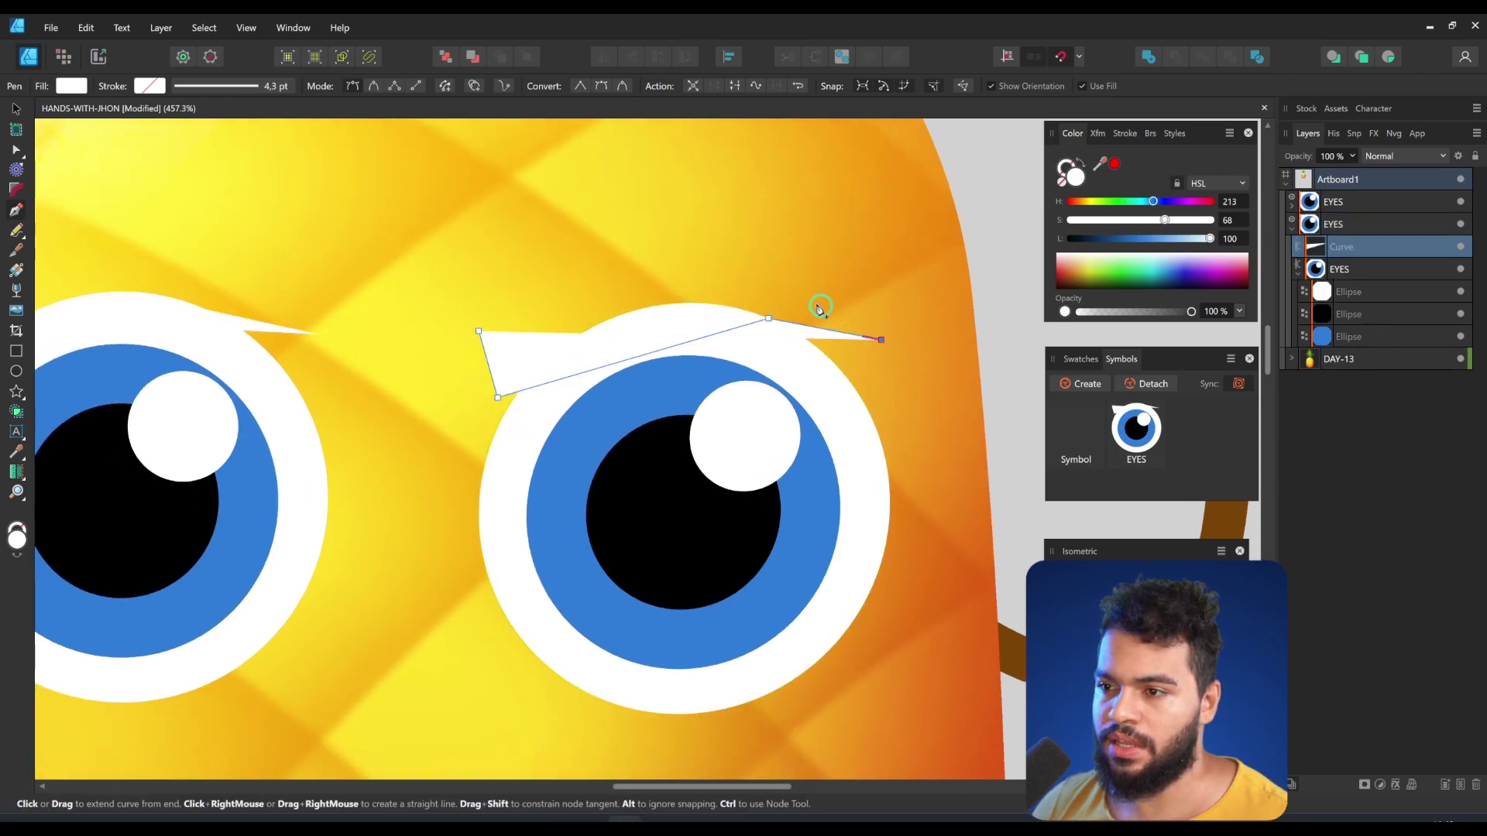
left_click(776, 281)
left_click_drag(476, 343, 547, 347)
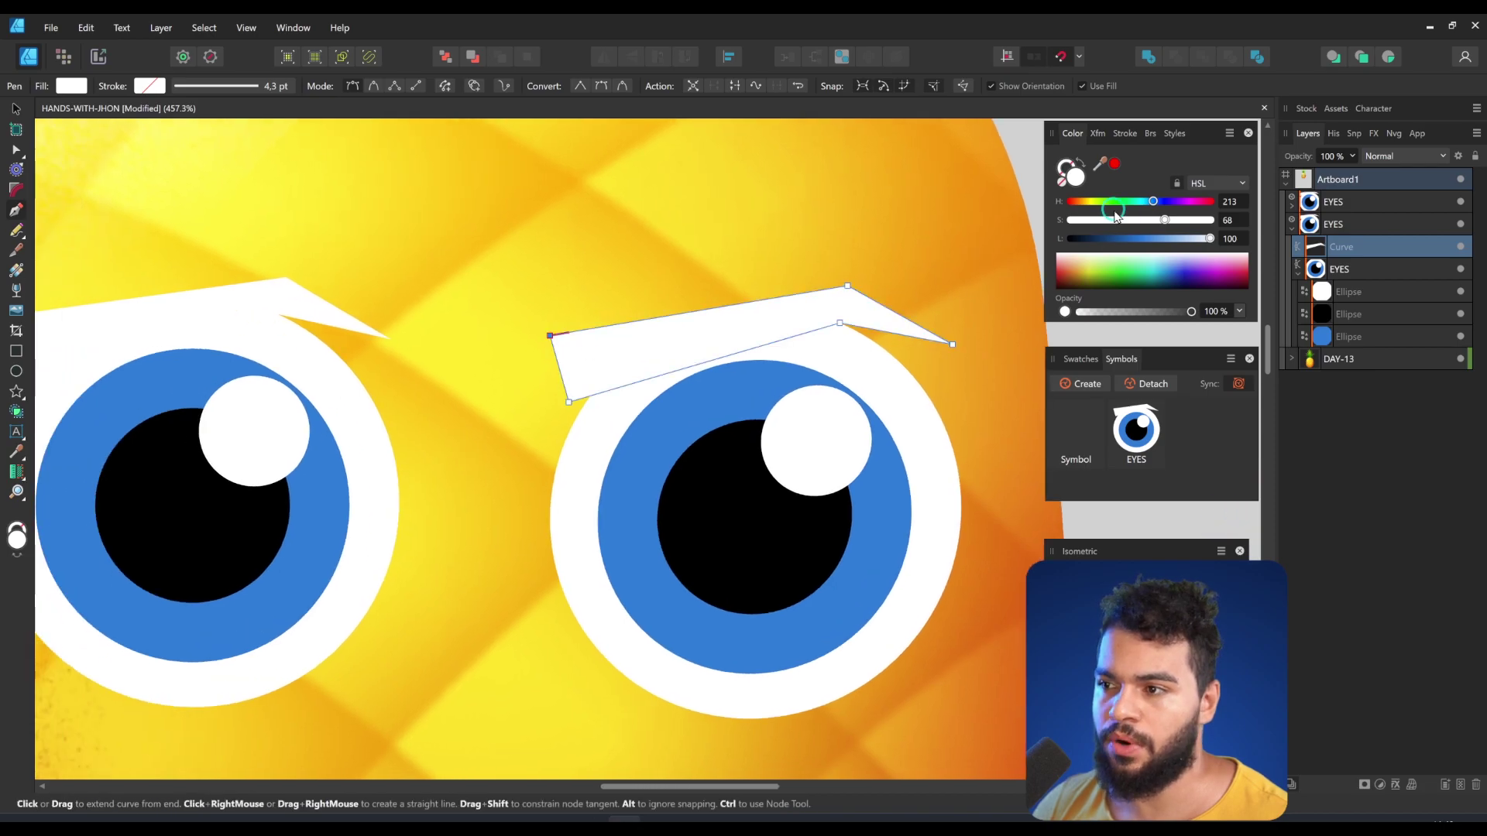
left_click_drag(1092, 241, 1070, 238)
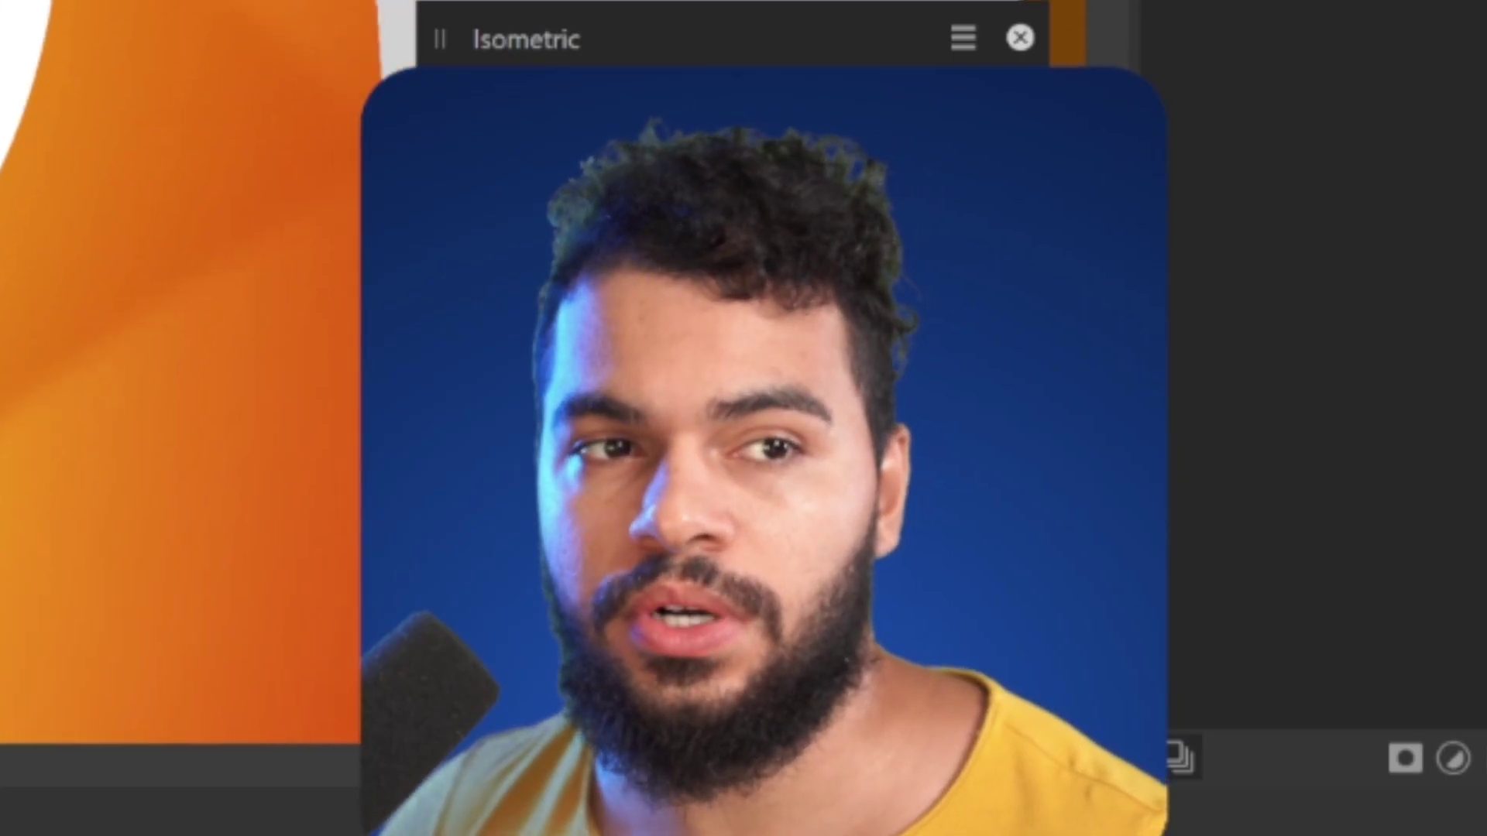
left_click_drag(496, 371, 649, 359)
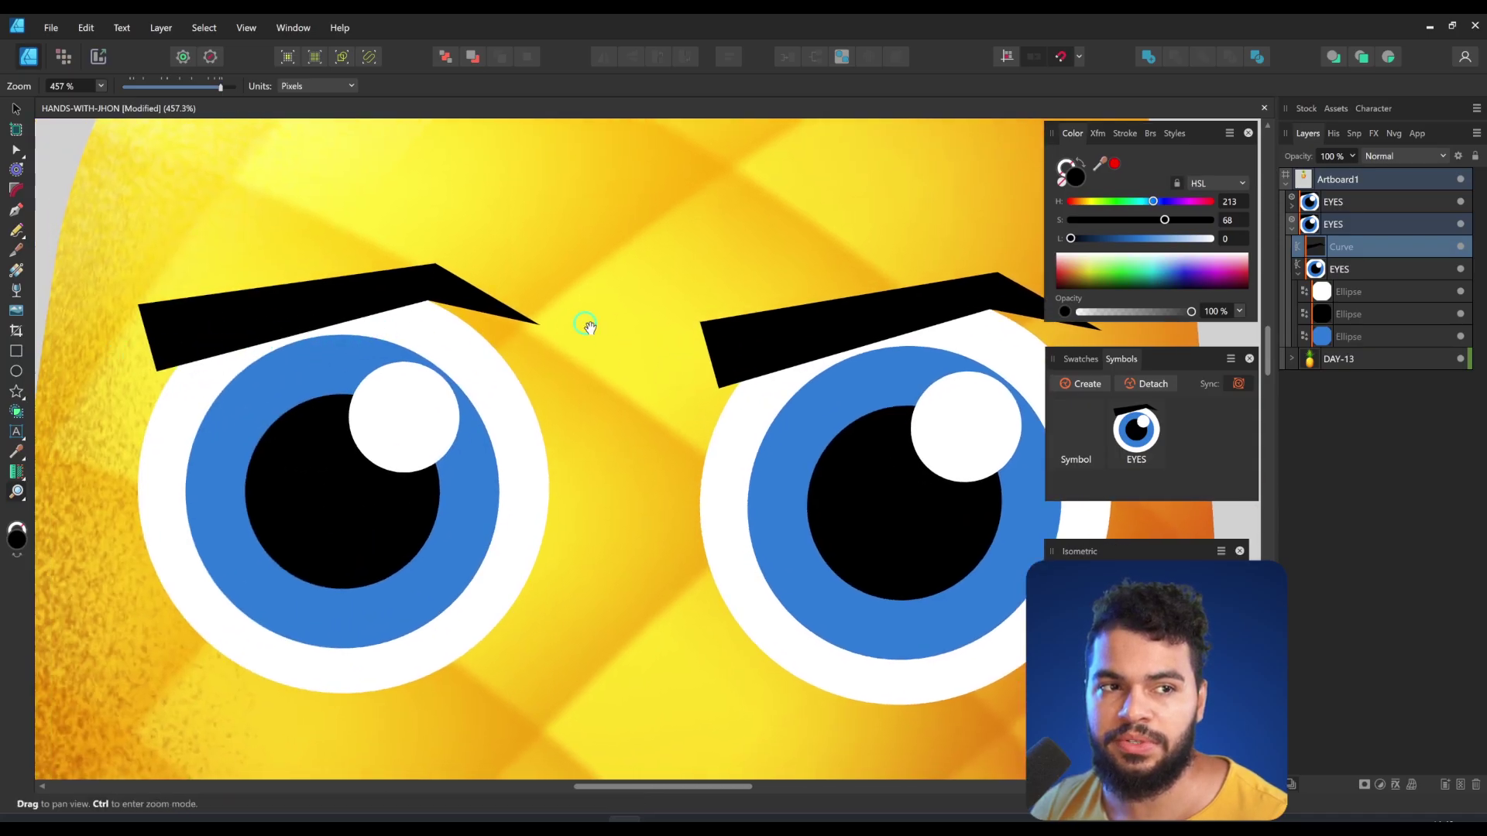
Flip the left instance of the EYES symbol horizontally.
left_click_drag(584, 322, 543, 362)
key("v")
left_click(380, 363)
left_click_drag(368, 366, 396, 396)
key("ctrl+z")
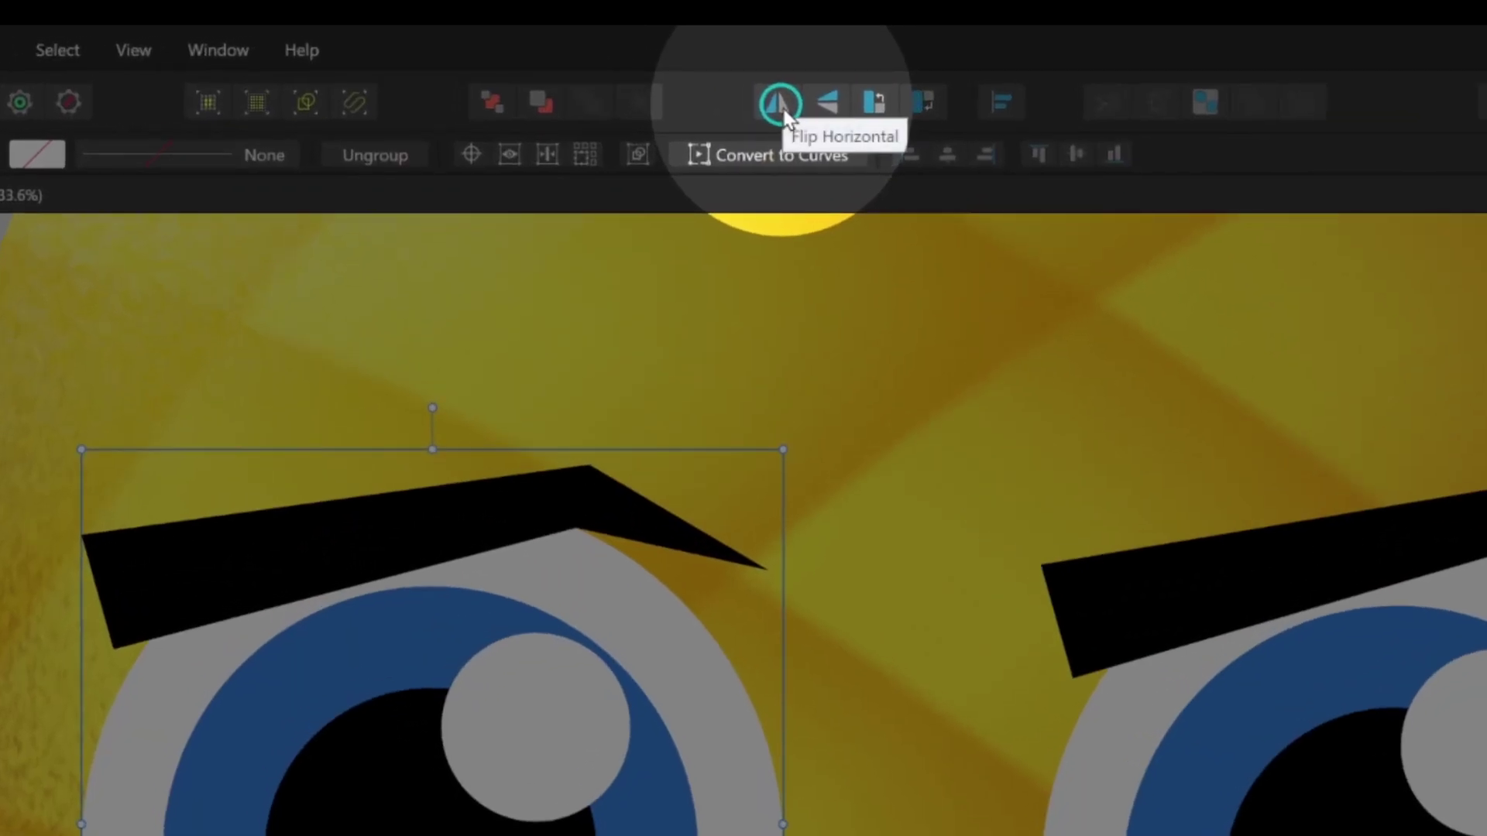
left_click(781, 104)
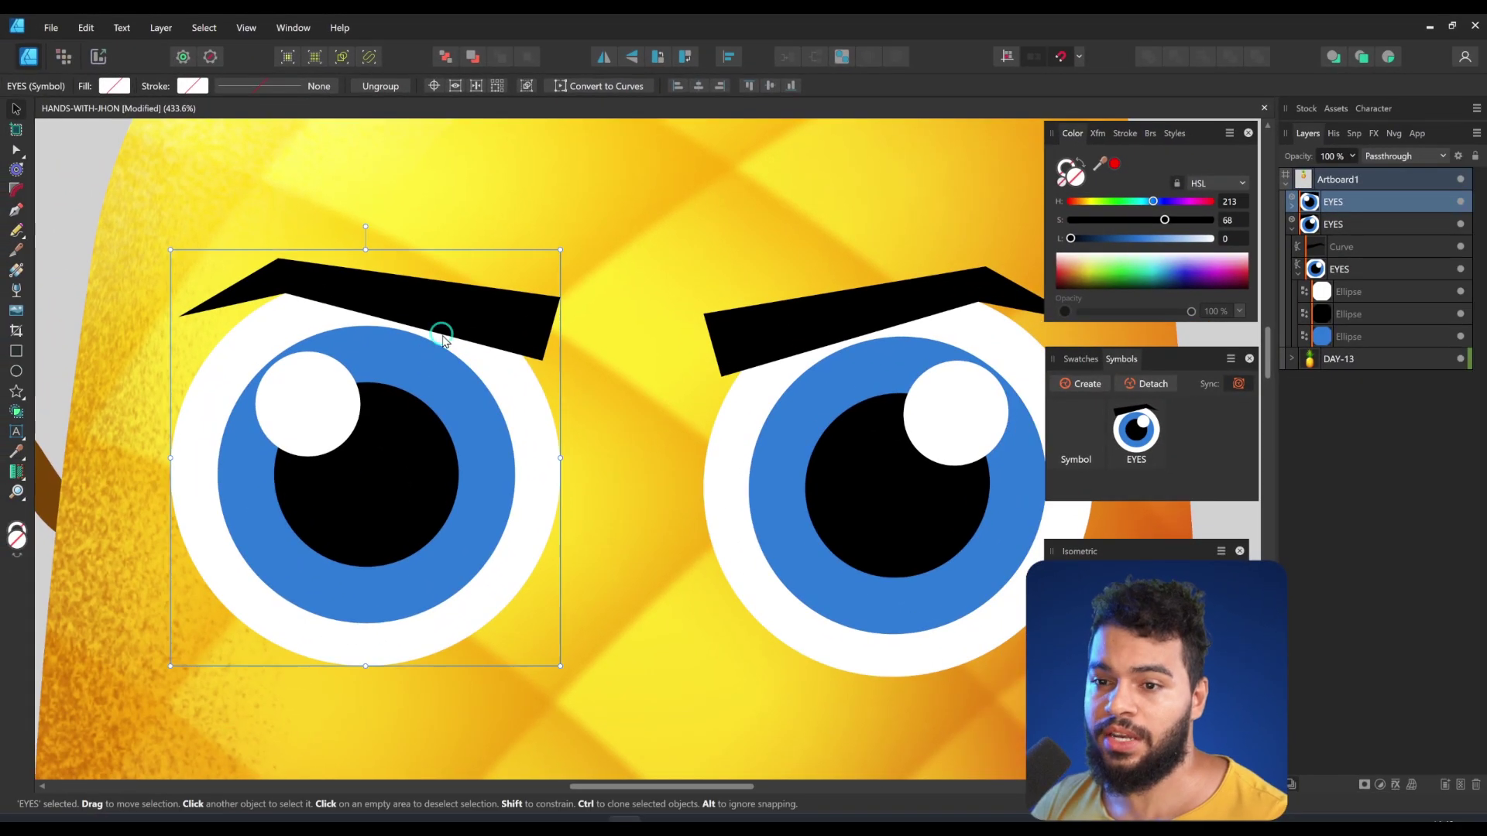
Try repositioning the white highlight inside the flipped left eye's symbol.
key("z")
left_click_drag(422, 370, 408, 371)
left_click(302, 399, "ctrl")
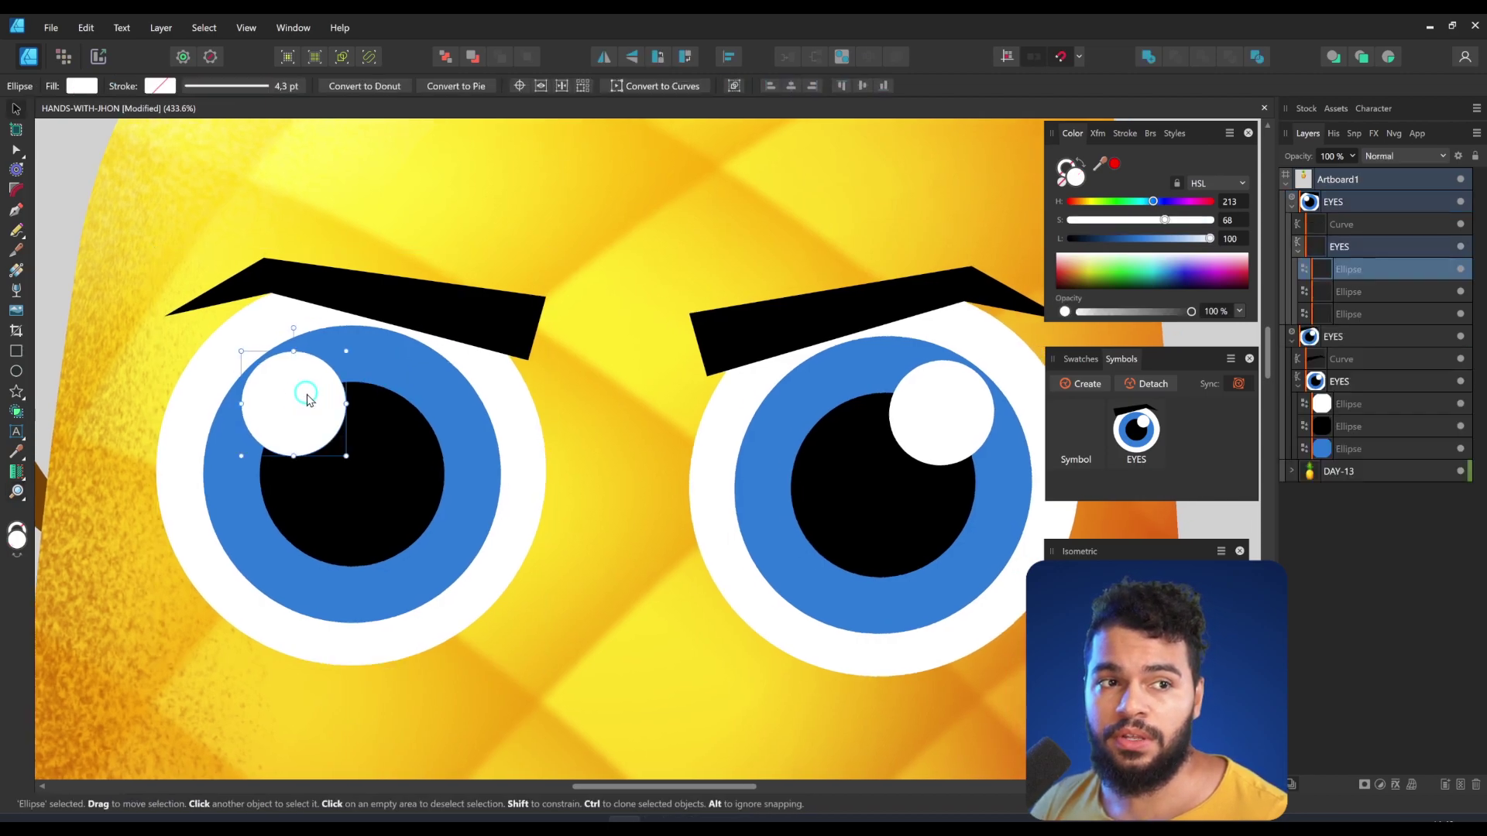
left_click_drag(326, 431, 285, 418)
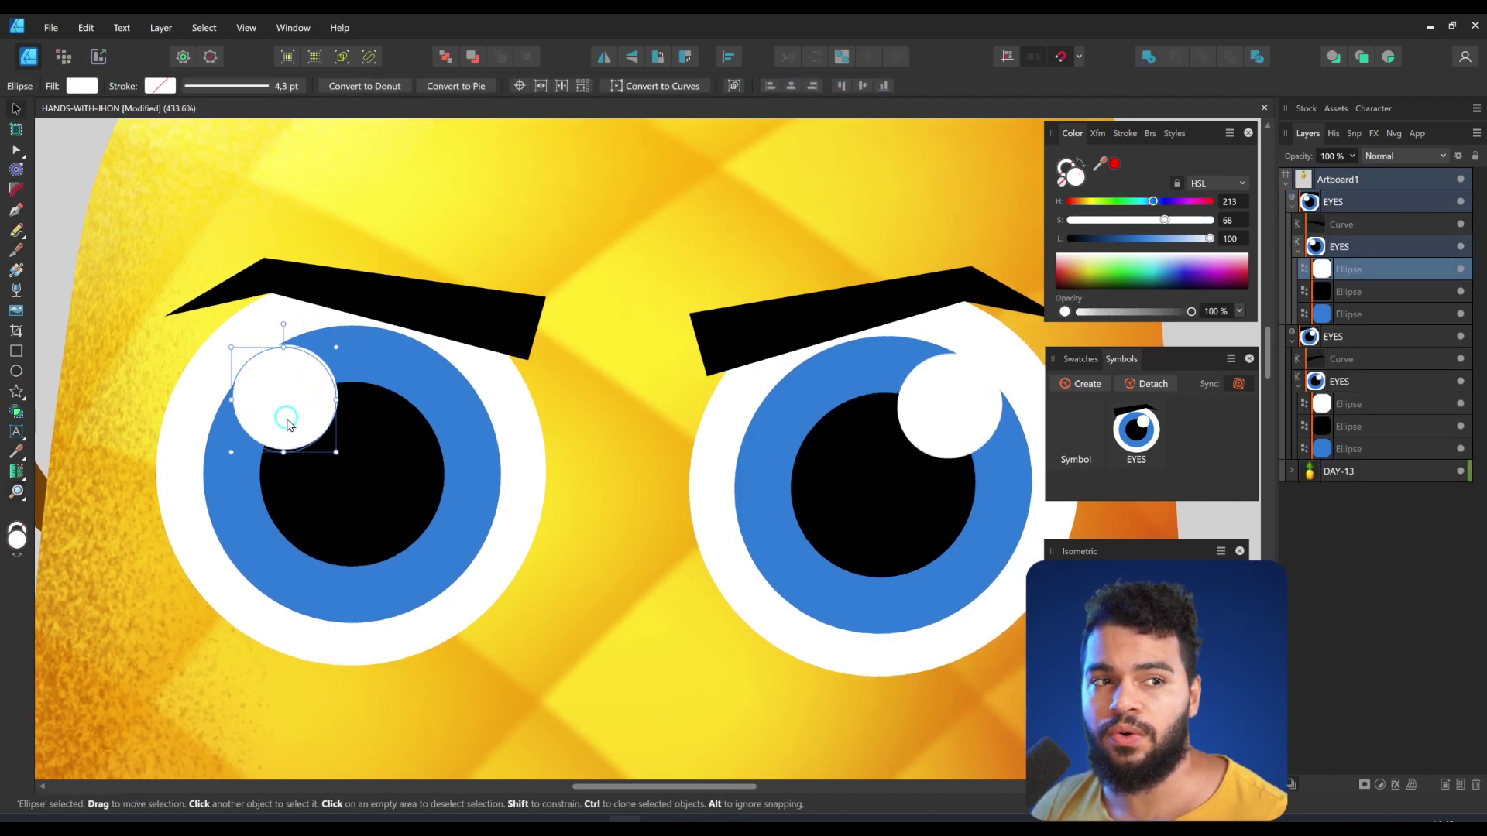
left_click_drag(322, 405, 298, 384)
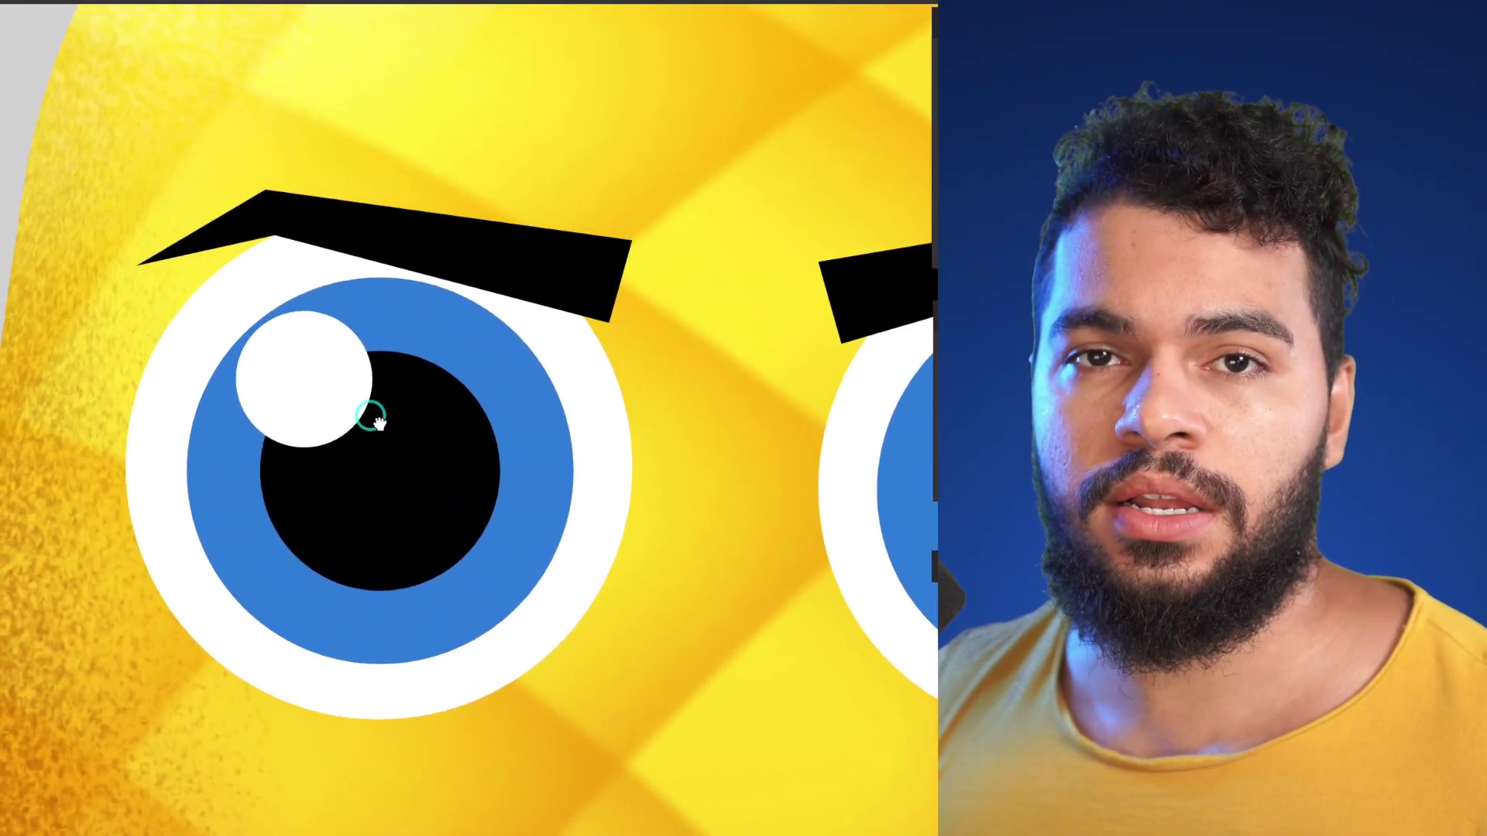
Turn off symbol syncing and move the left eye's white highlight across to the upper right of its pupil.
left_click_drag(370, 416, 384, 419)
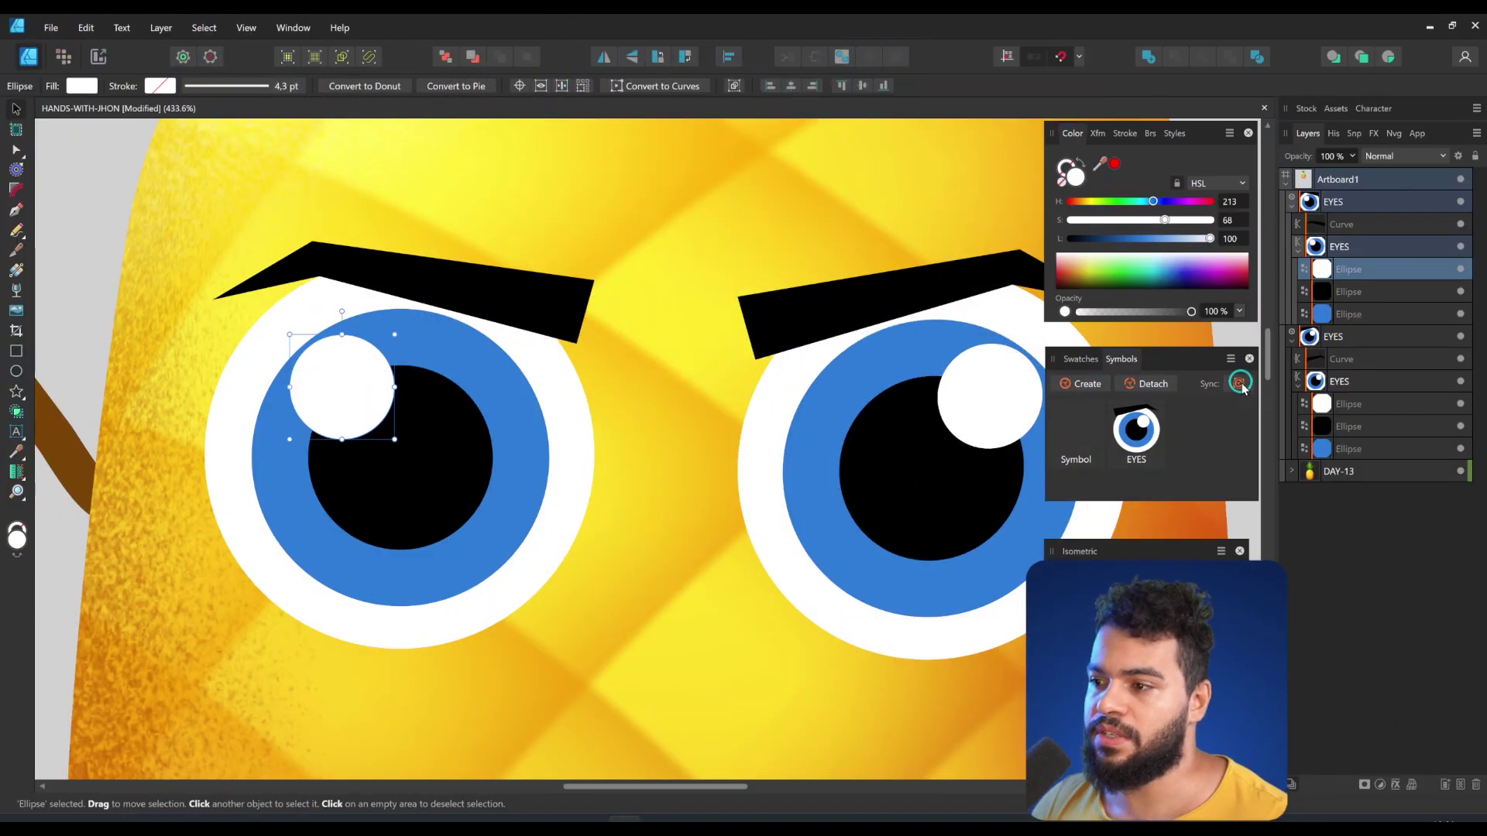
mouse_move(391, 412)
left_mouse_down()
mouse_move(294, 399)
mouse_move(391, 408)
left_mouse_up()
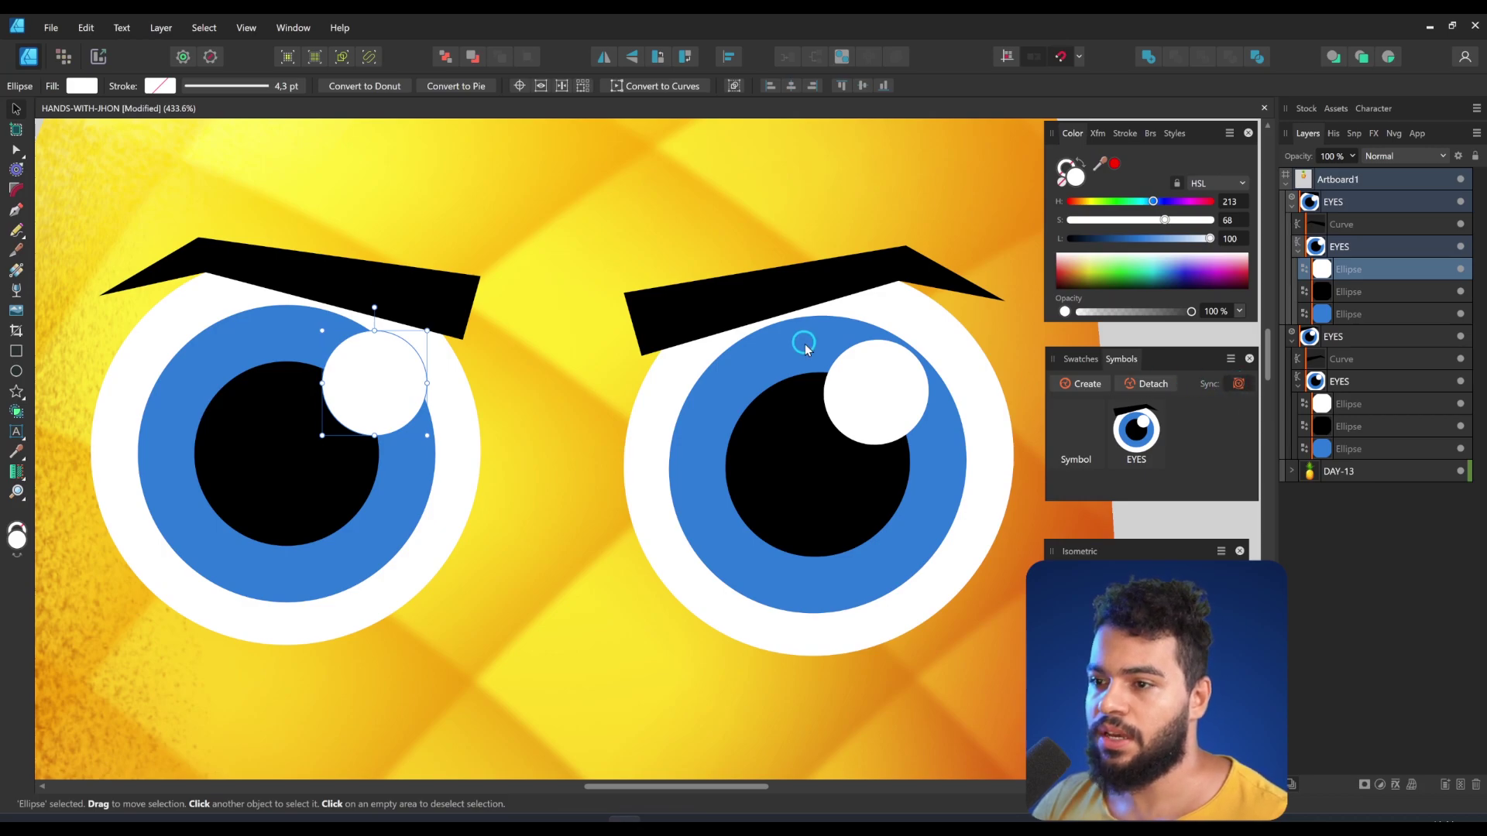
With symbol syncing on again, raise the peak of the left eyebrow slightly by editing its nodes.
left_click(460, 287)
left_click_drag(415, 278, 381, 342)
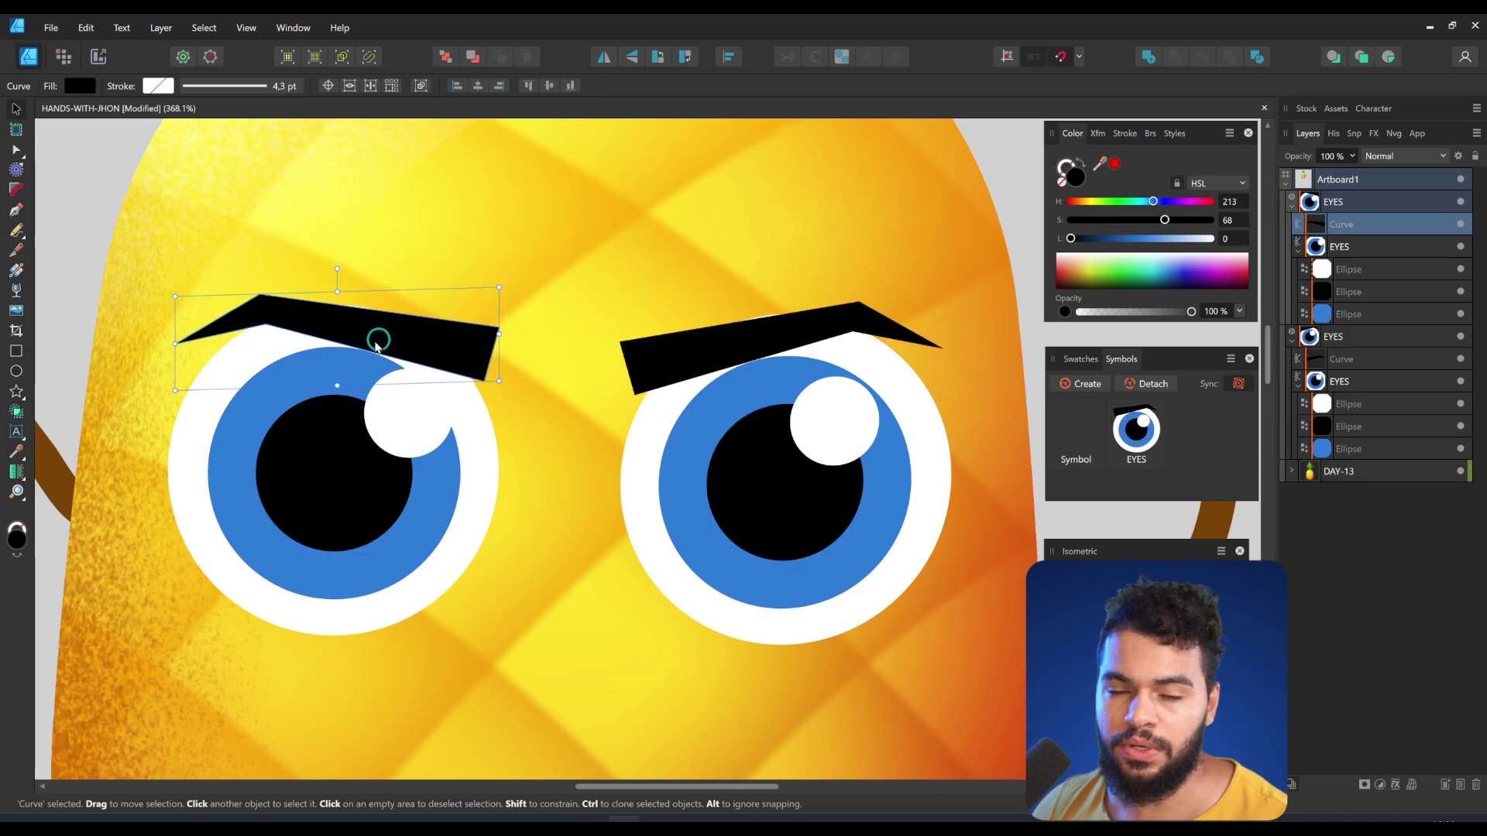
key("a")
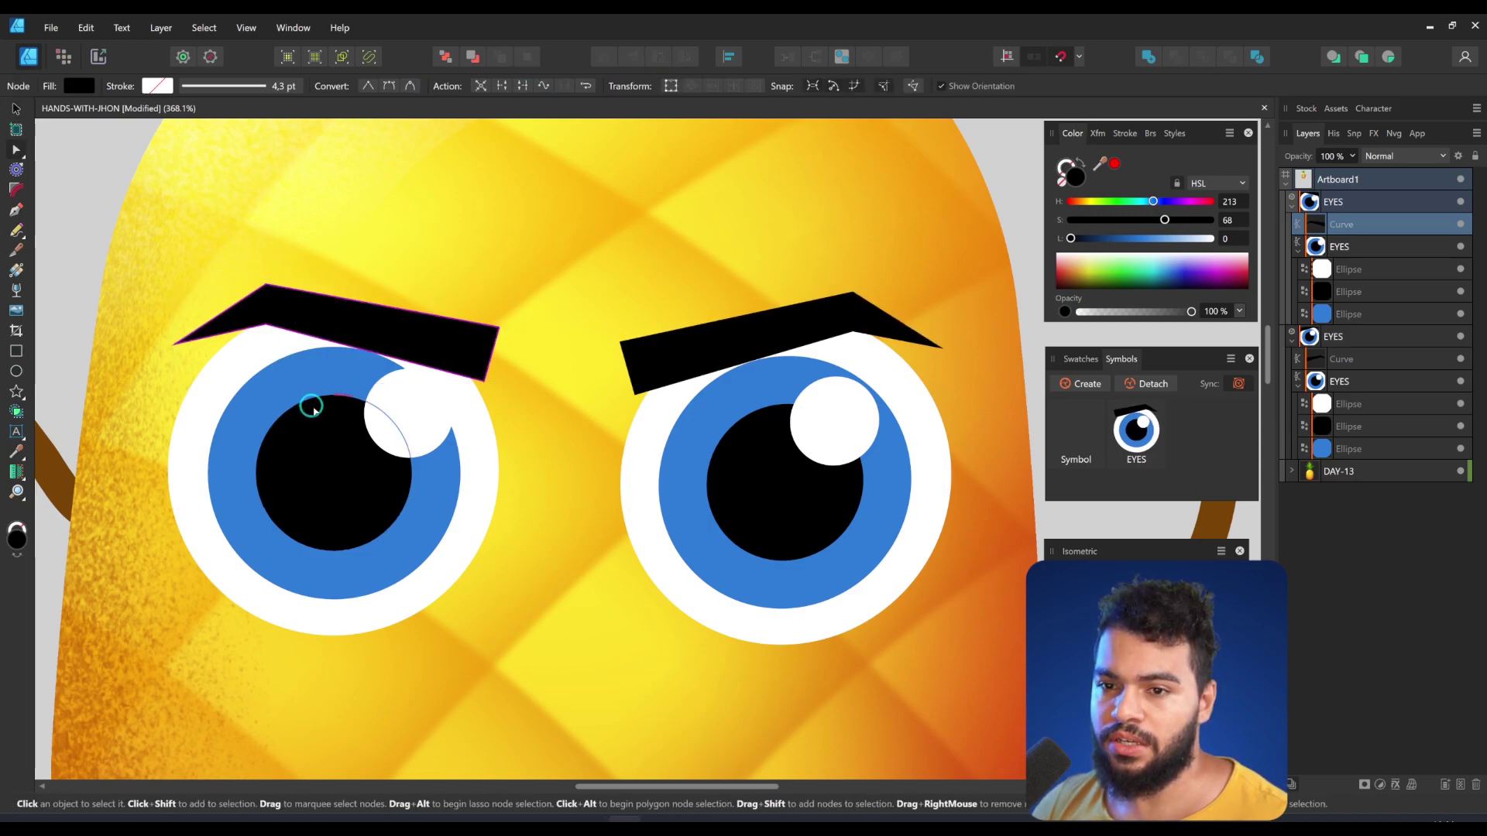
Try moving the left eye's pupil and iris together, and its white highlight separately.
left_click(325, 432)
left_click(300, 373, "shift")
mouse_move(321, 409)
left_mouse_down()
mouse_move(332, 398)
mouse_move(305, 414)
mouse_move(343, 402)
mouse_move(318, 419)
left_mouse_up()
left_click(407, 425)
left_click_drag(408, 430, 366, 447)
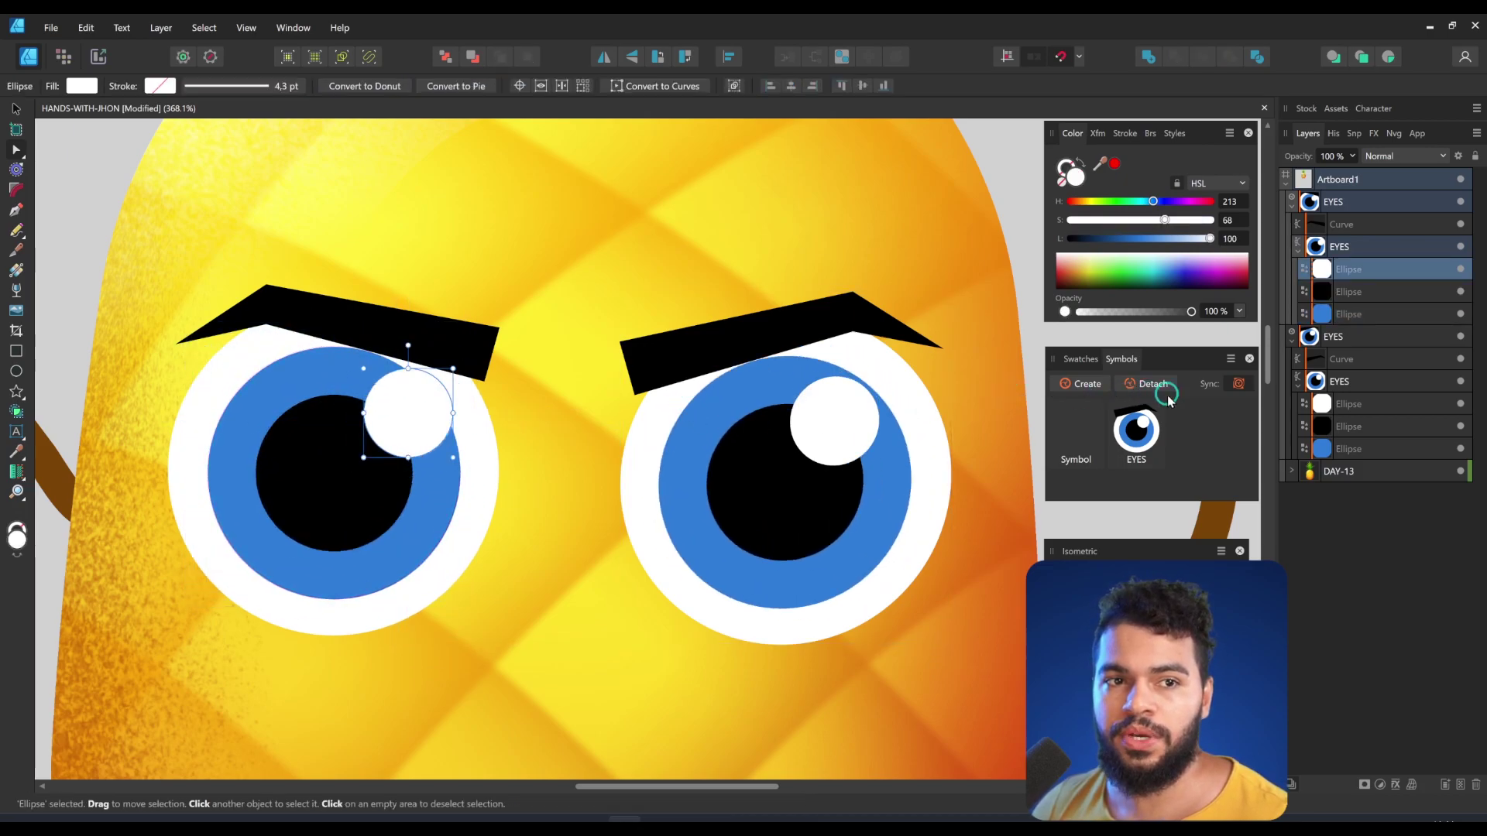
Convert the right eyebrow's corner nodes to smart nodes to round its outline.
left_click(823, 417)
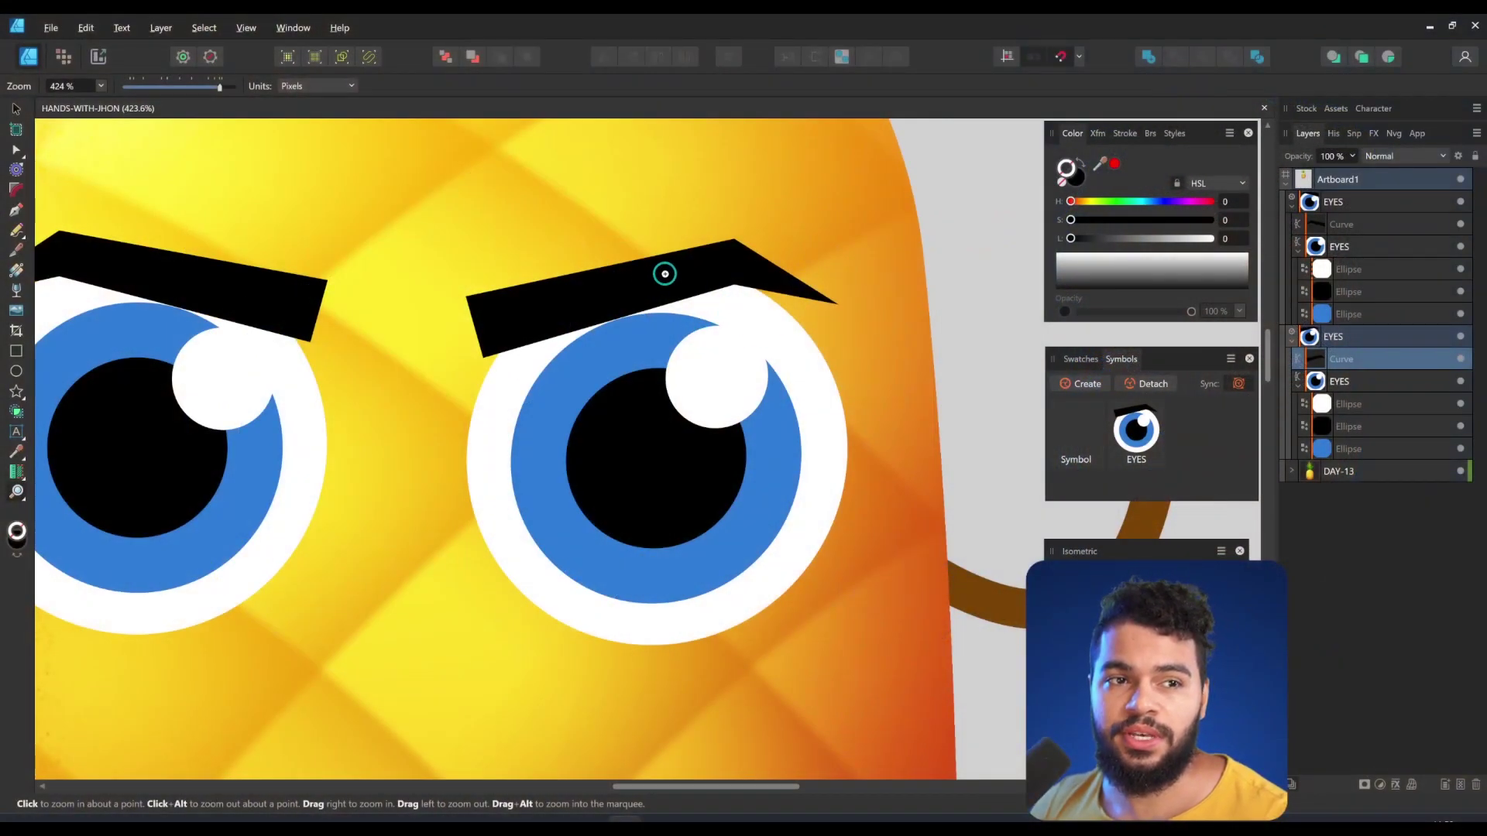
mouse_move(665, 273)
left_mouse_down()
mouse_move(694, 292)
mouse_move(669, 295)
left_mouse_up()
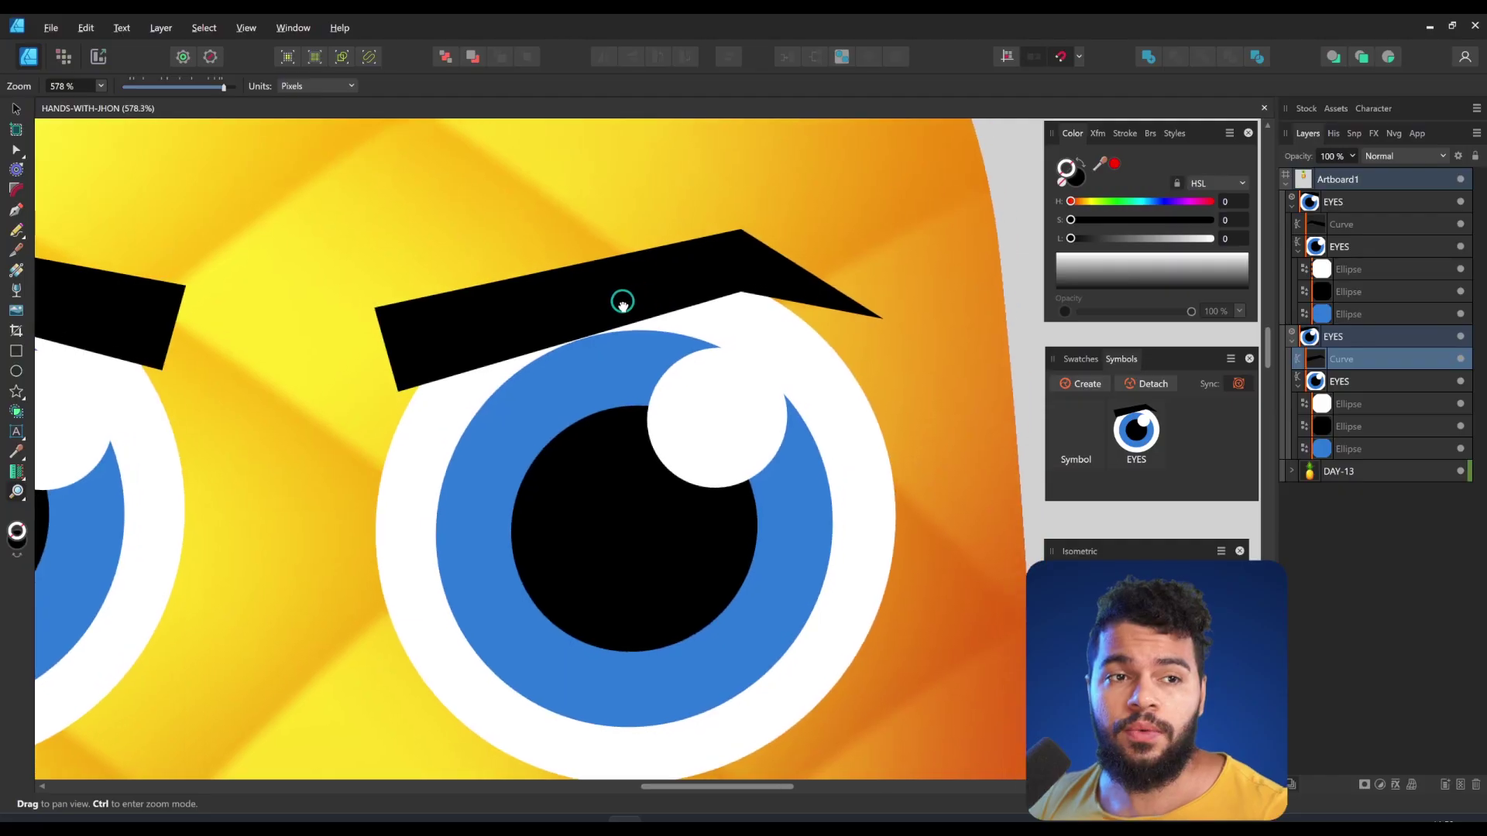
left_click_drag(620, 302, 871, 469)
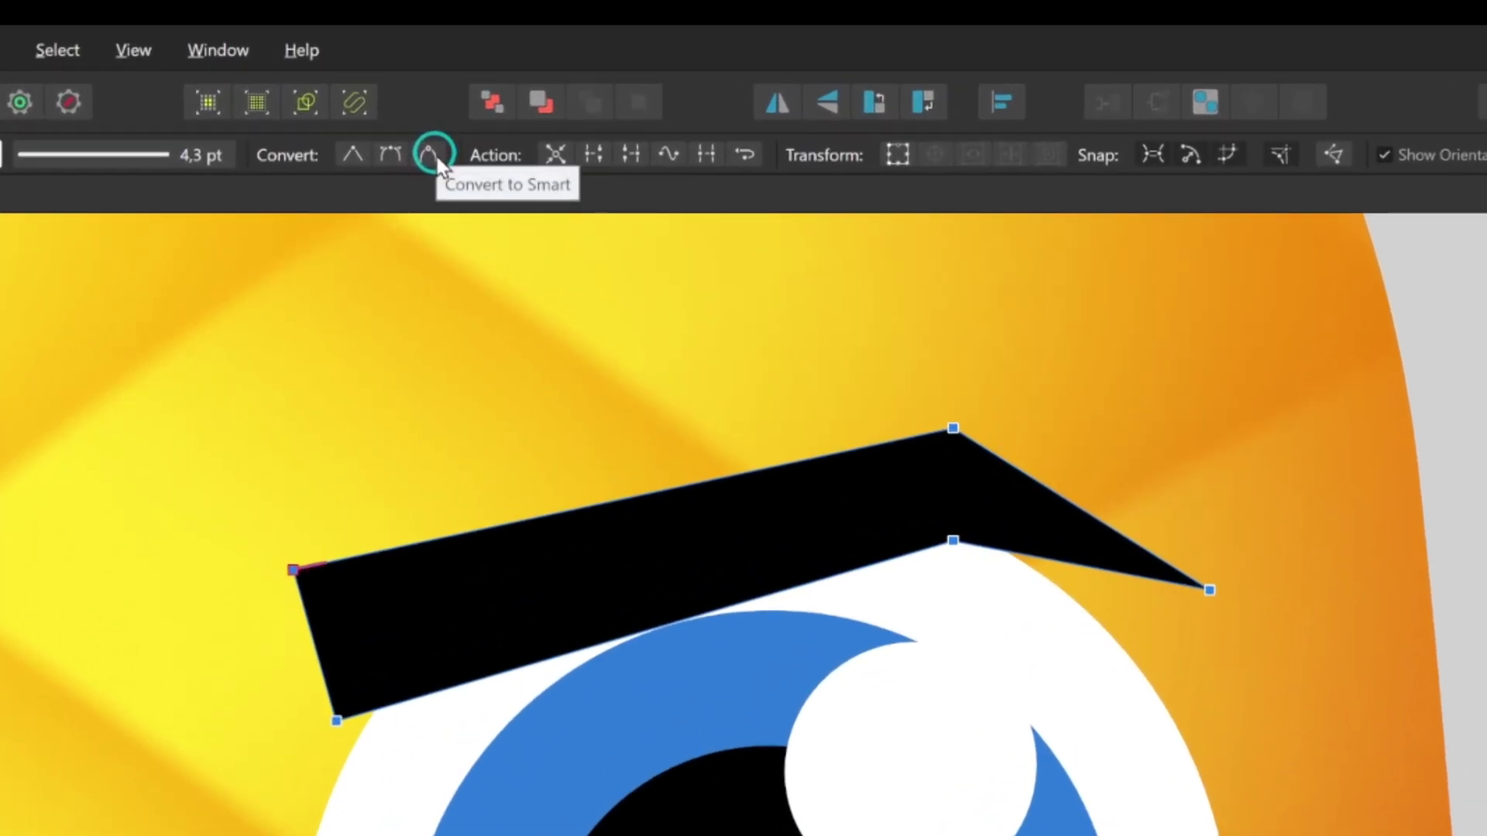
left_click(434, 157)
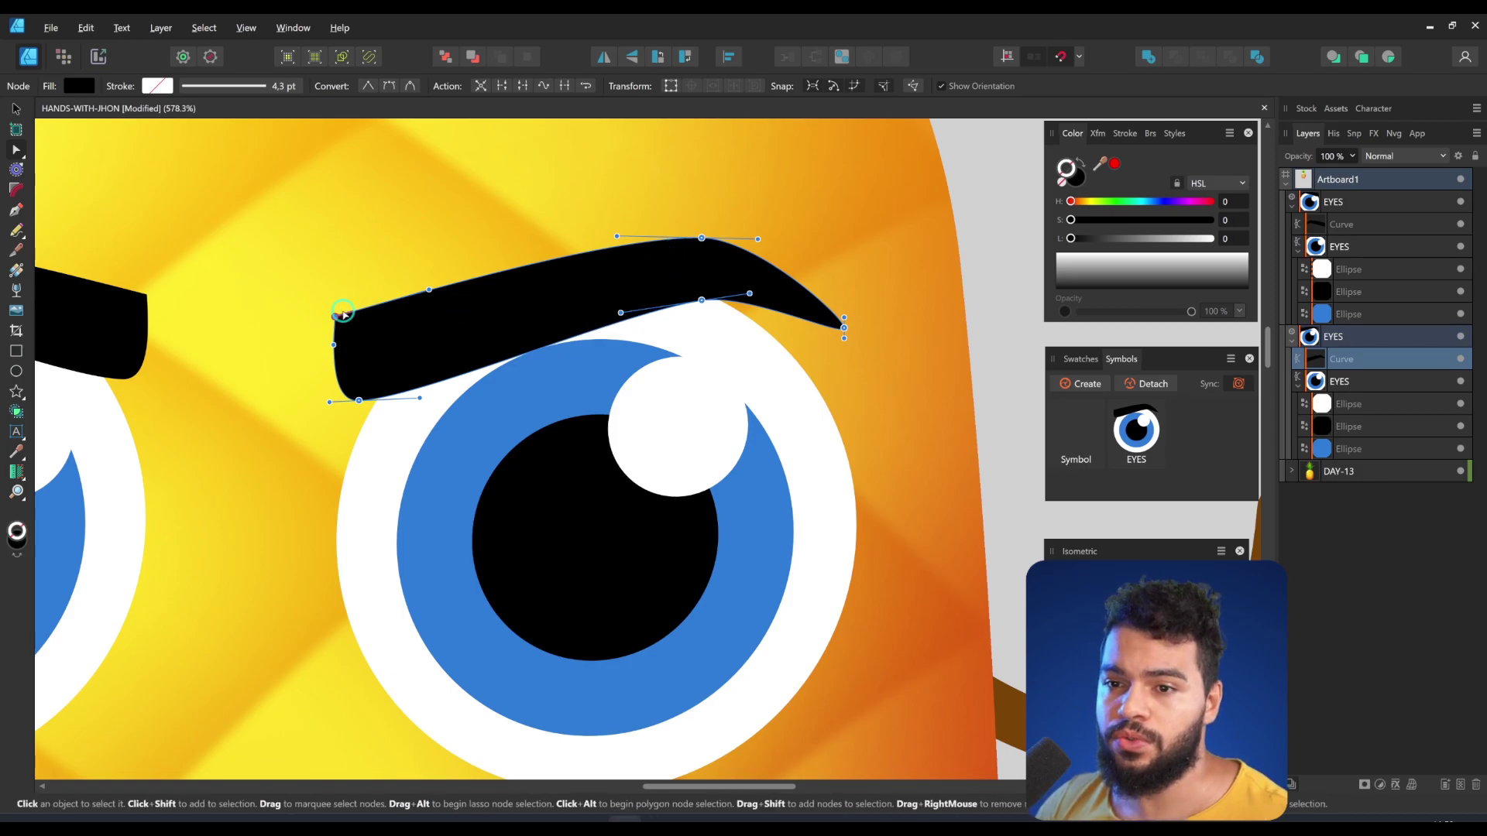
left_click(341, 314)
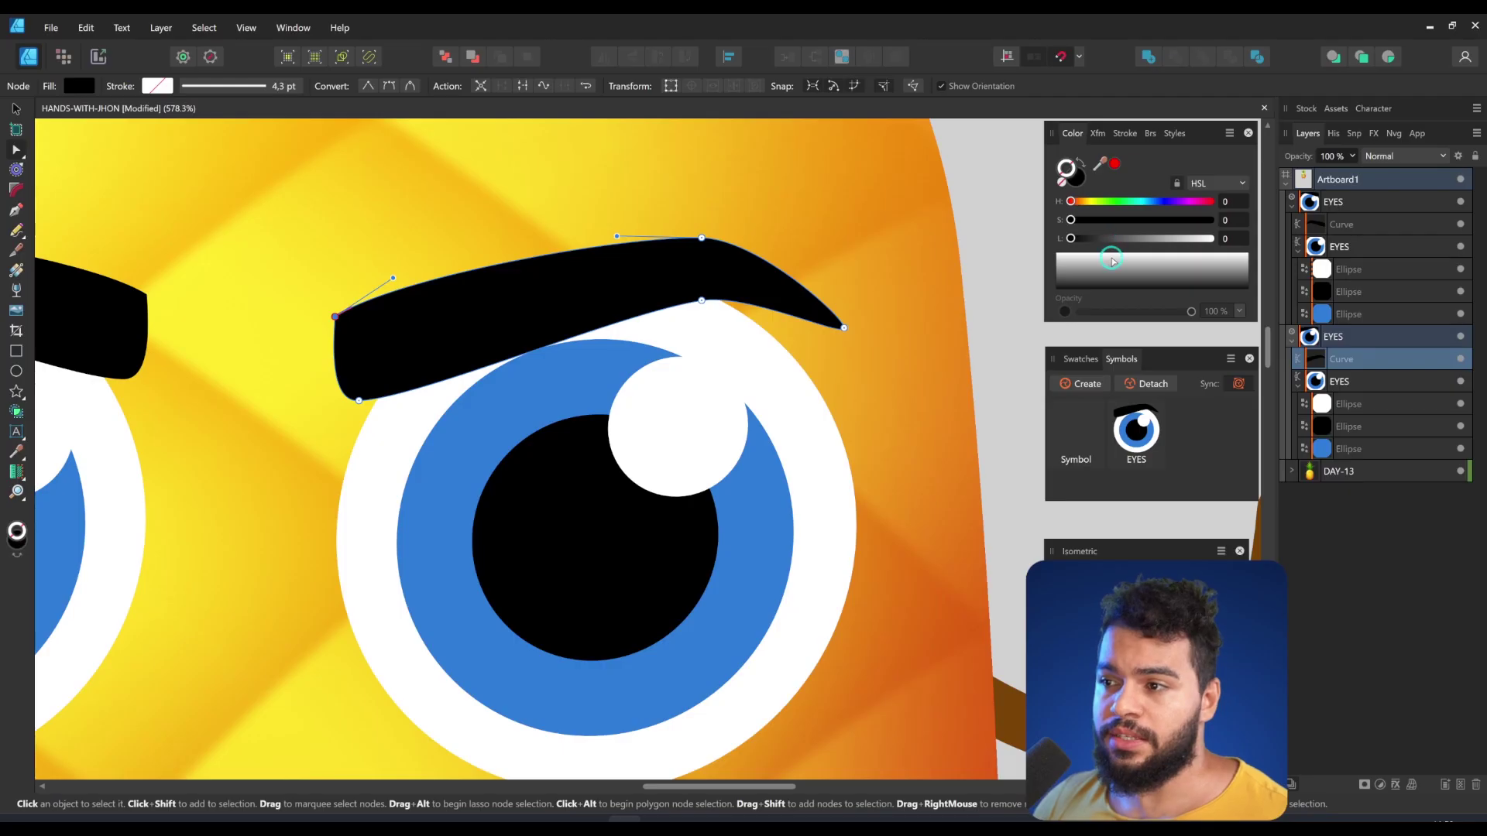
Fill the right eyebrow with a reddish brown of HSL 19, 68, 35.
key("v")
left_click(1076, 179)
left_click_drag(1112, 239, 1118, 238)
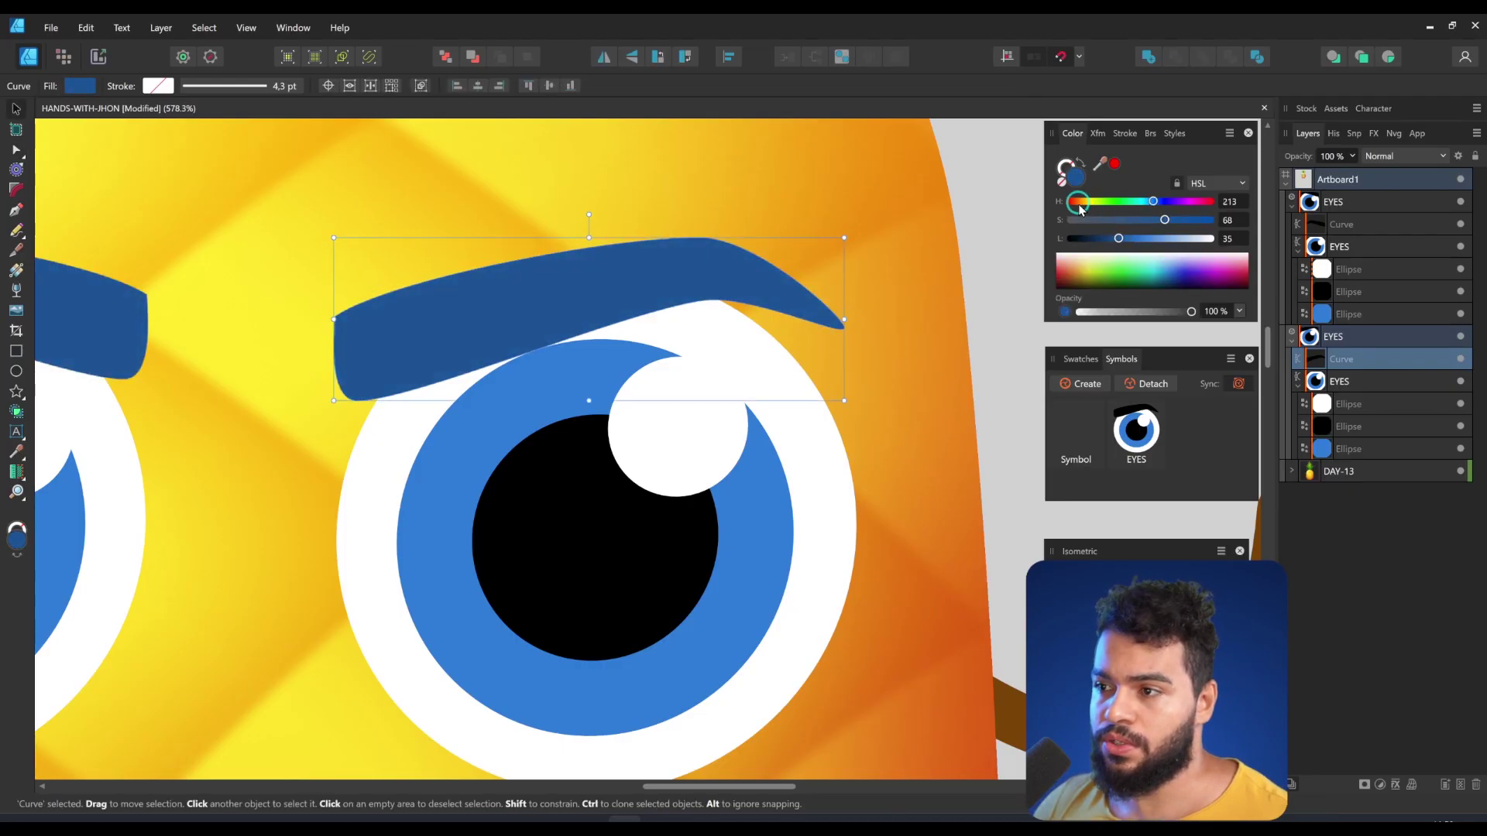
key("z")
left_click_drag(488, 358, 408, 370)
left_click_drag(465, 386, 486, 387)
left_click_drag(591, 327, 603, 288)
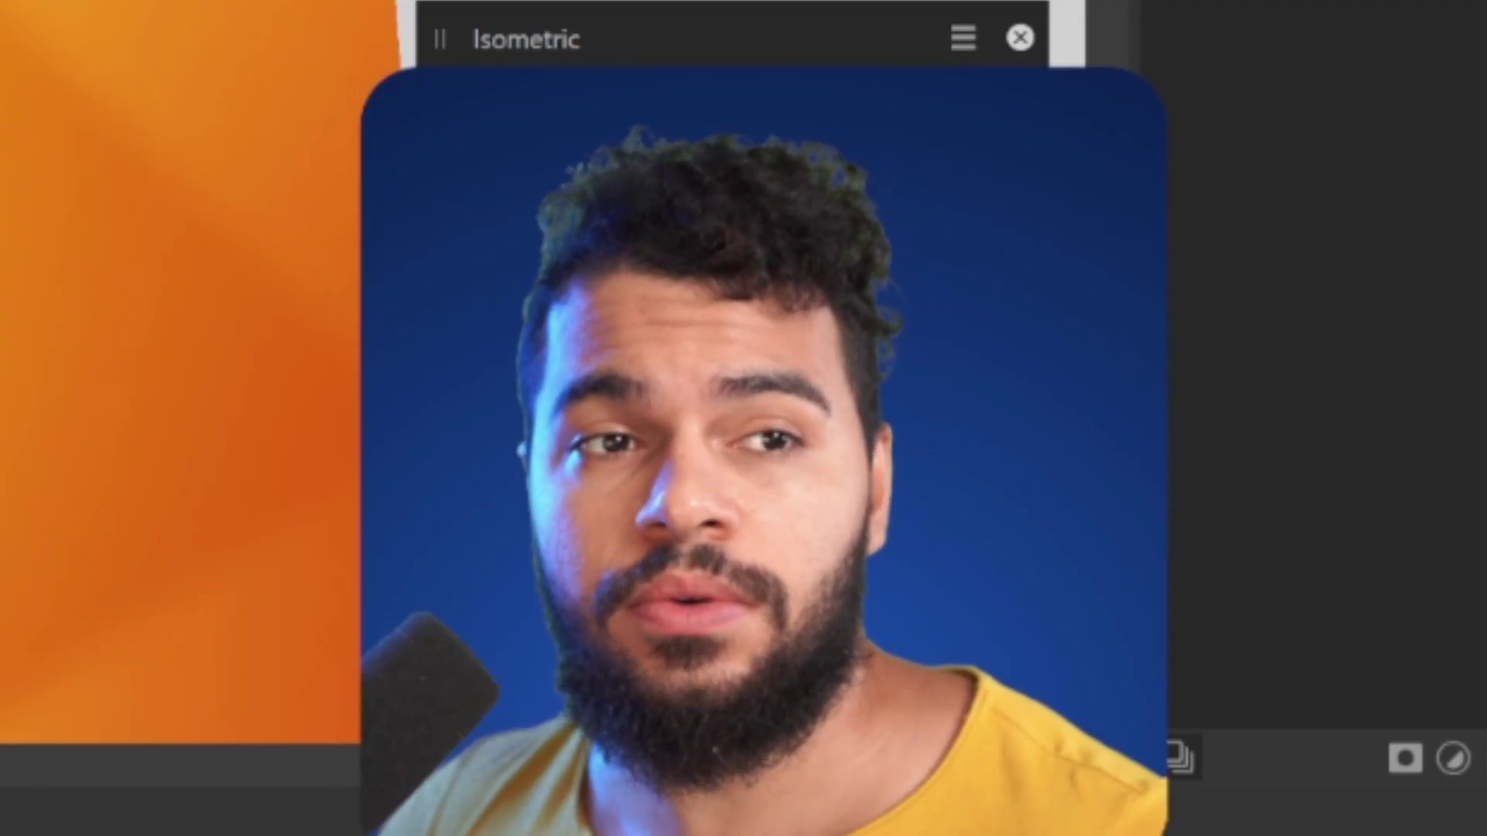
Duplicate the right eyebrow as a slightly smaller, raised copy and clip the copy inside the original eyebrow shape.
key("v")
left_click(604, 305)
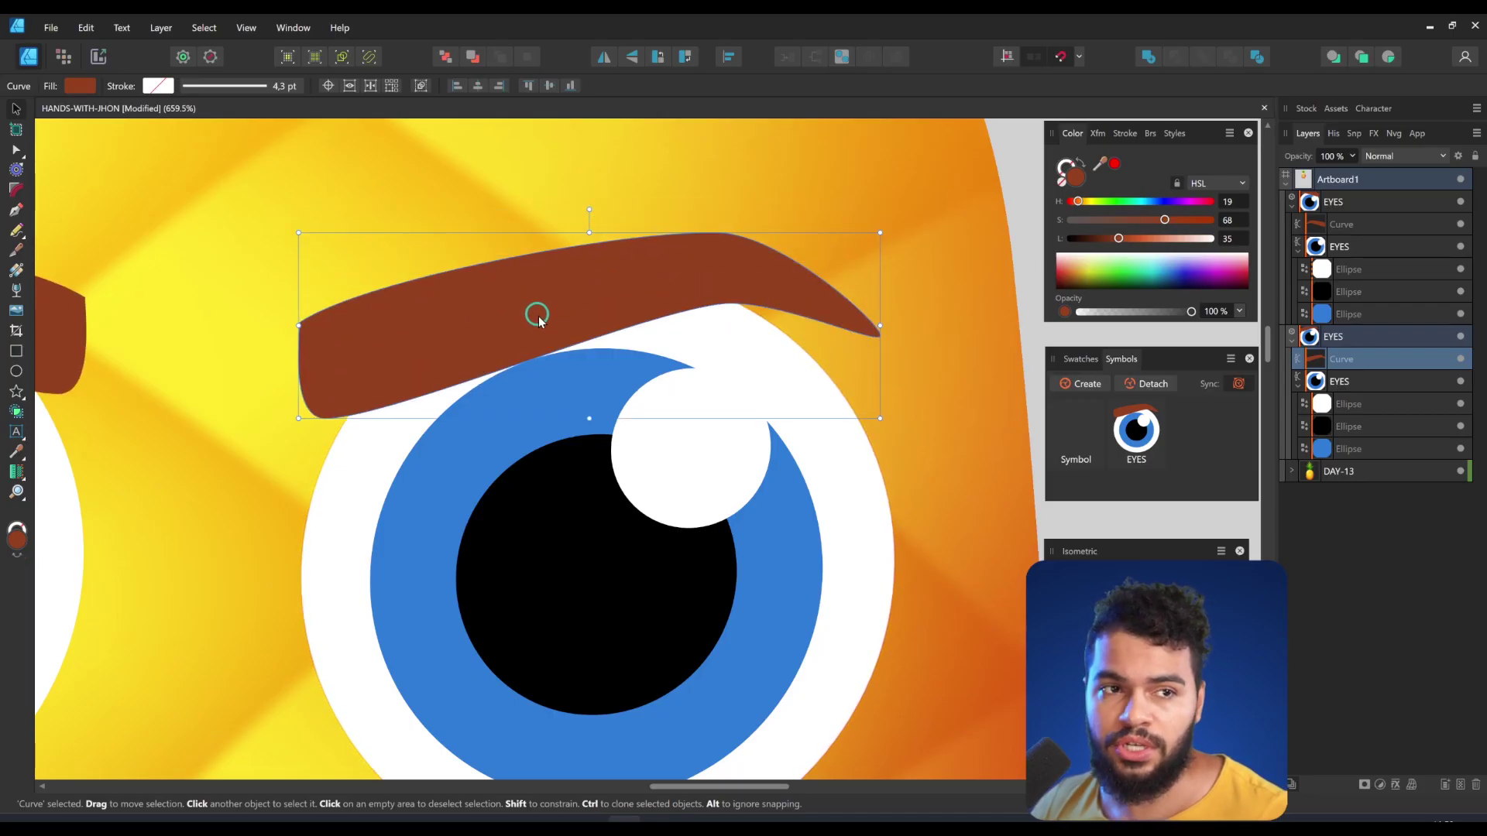
key("ctrl+j")
left_click_drag(879, 419, 814, 358)
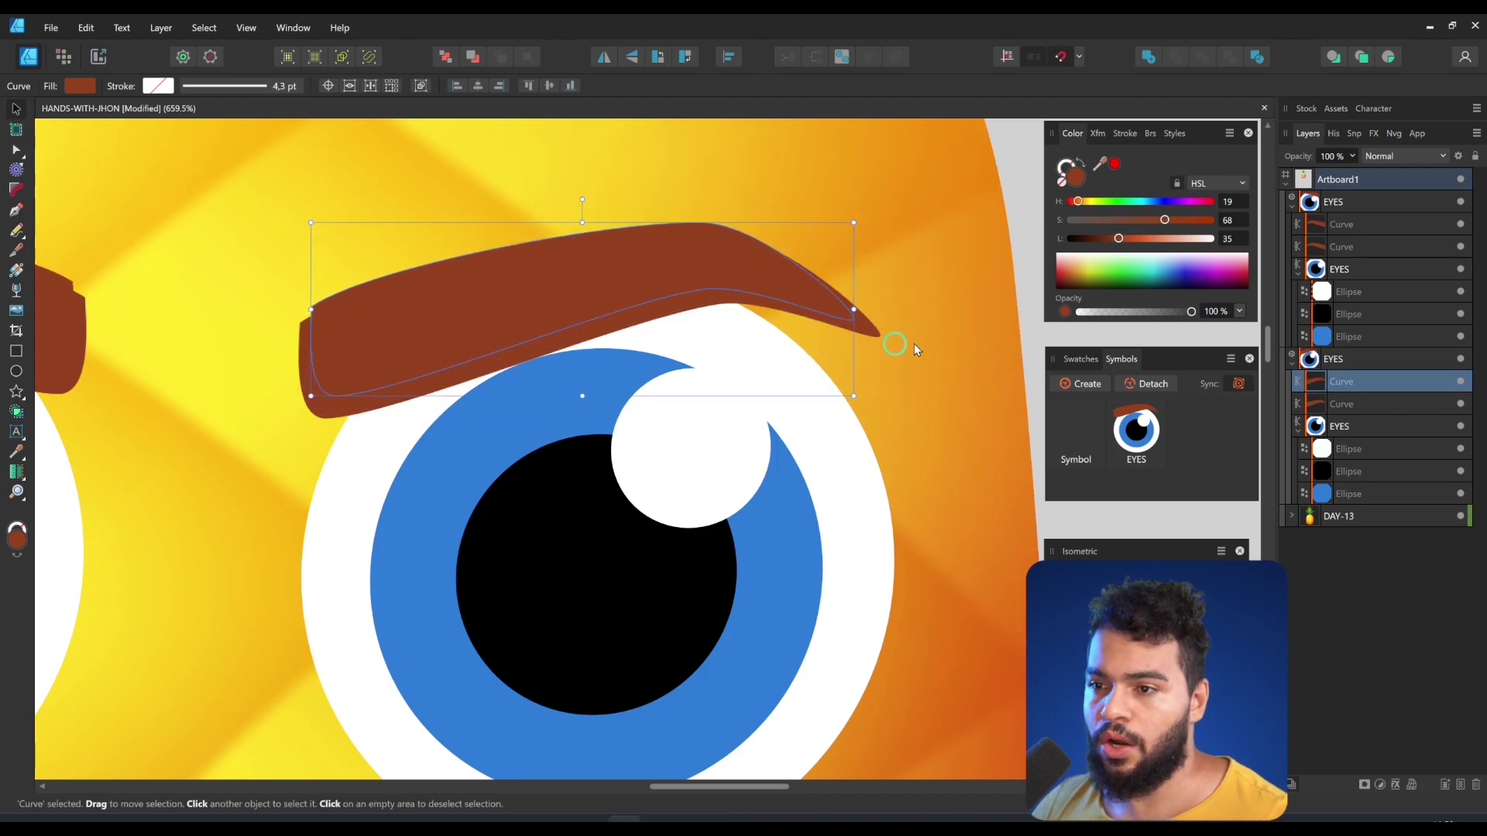
left_click_drag(1328, 384, 1336, 405)
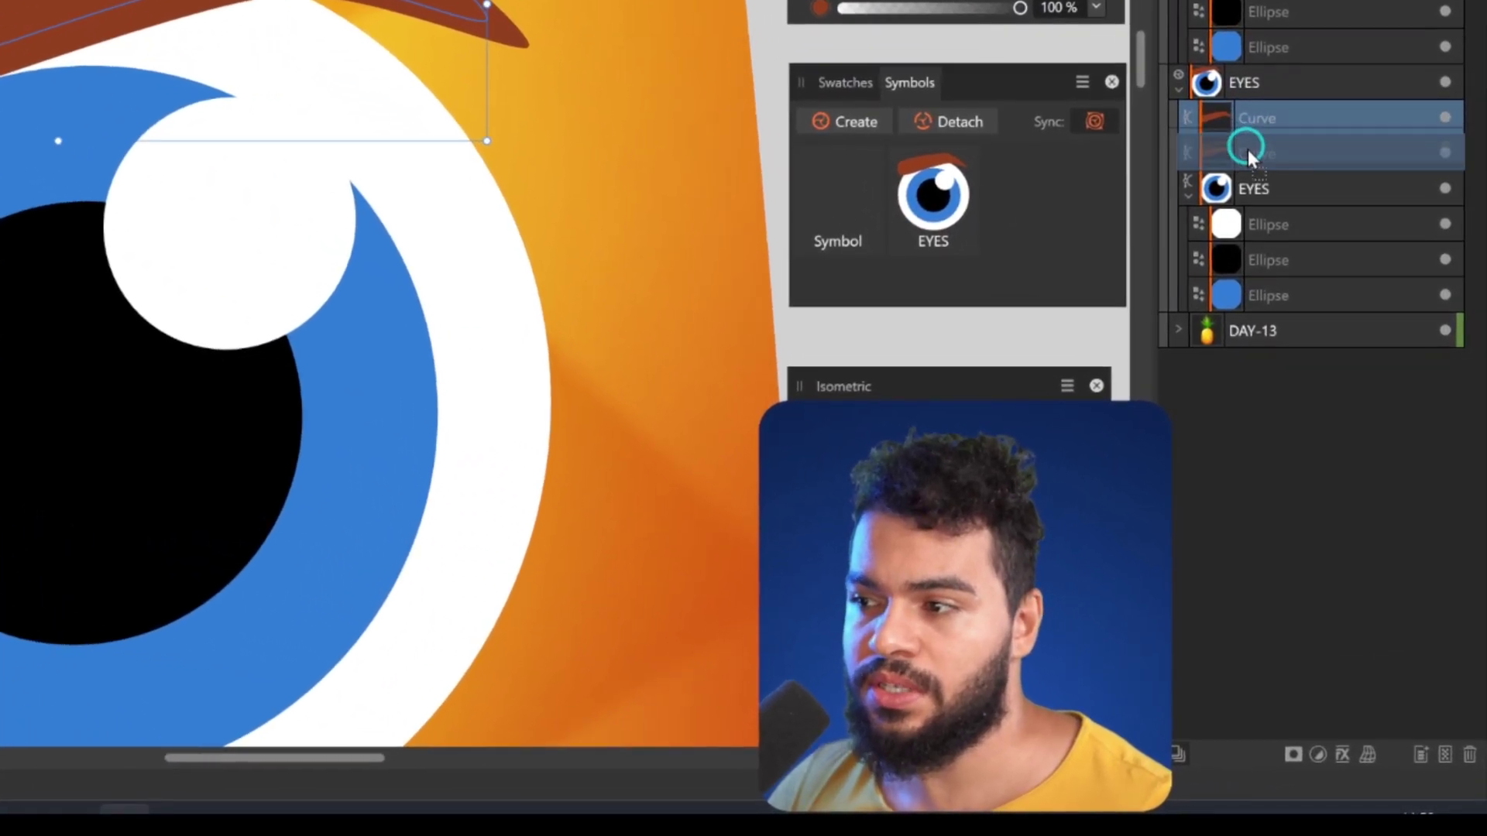
left_click_drag(1248, 155, 1249, 155)
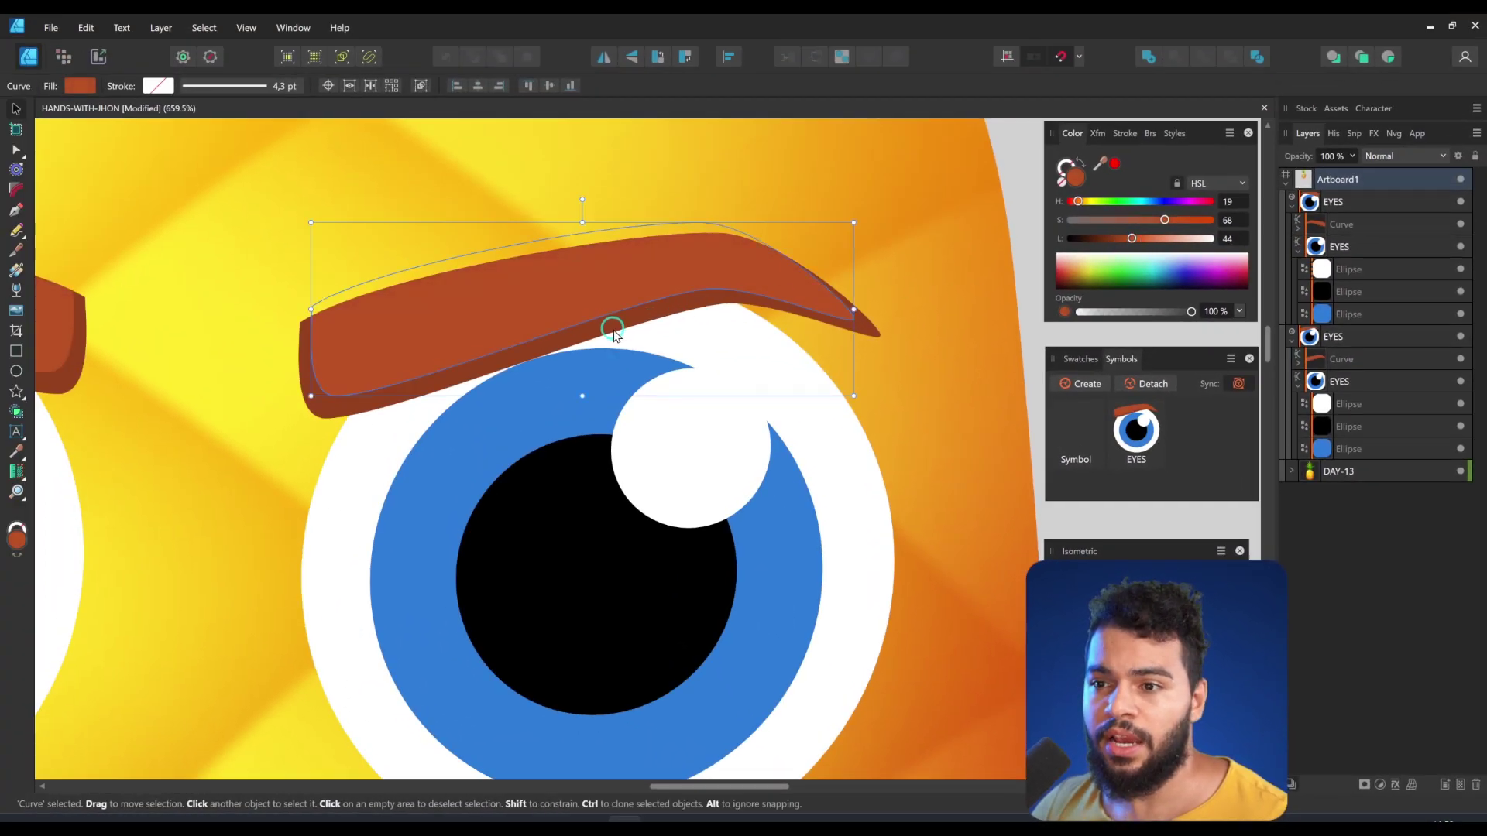
Set the fill lightness of the clipped inner eyebrow shape to 44 and of the outer eyebrow to 21.
left_click(1331, 352)
left_click_drag(1117, 240, 1105, 243)
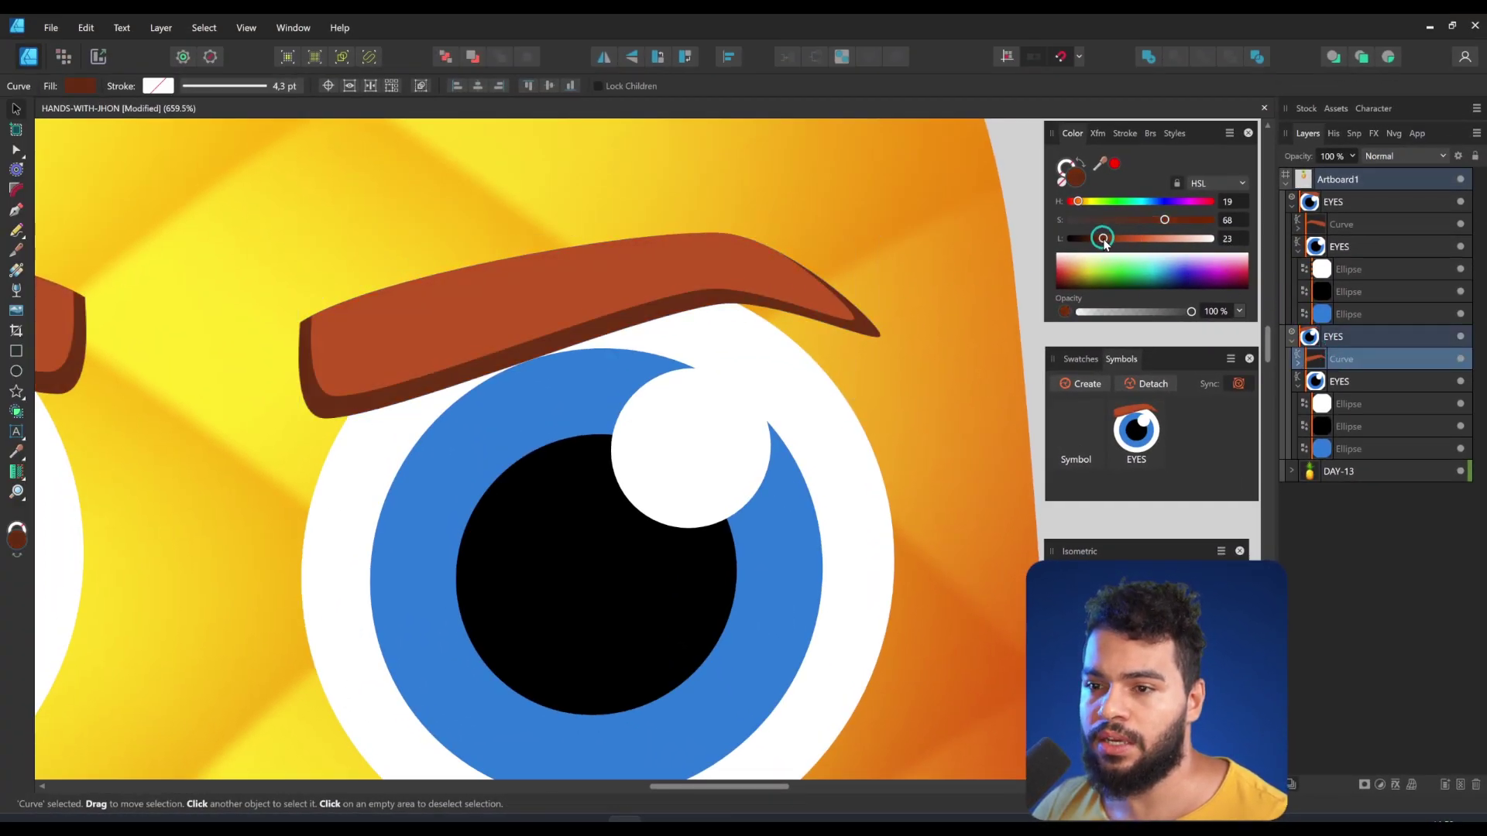
scroll(571, 331, "down", 1)
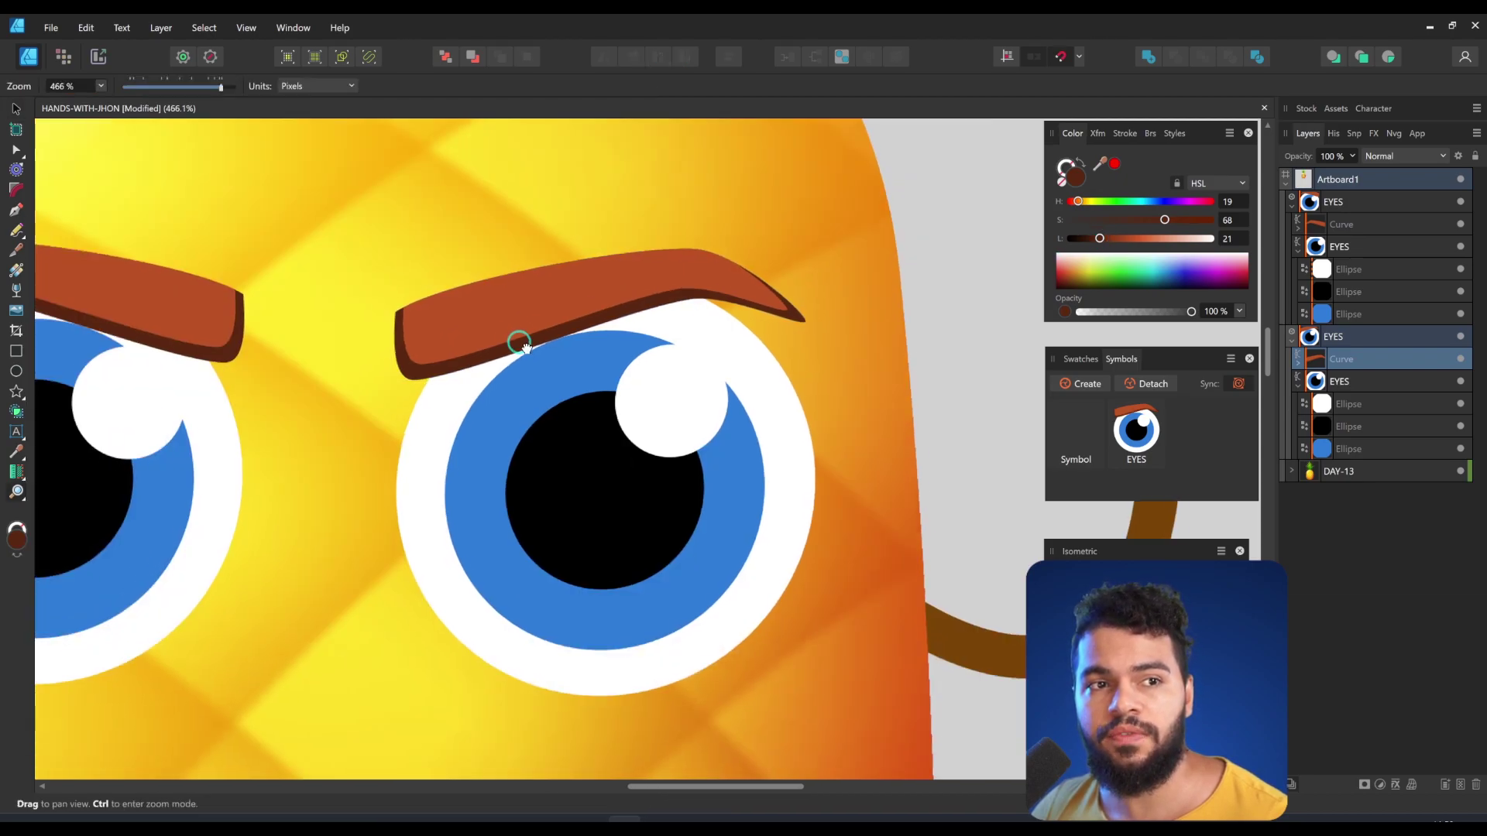
left_click_drag(514, 342, 561, 341)
scroll(560, 342, "down", 1)
left_click_drag(671, 338, 631, 319)
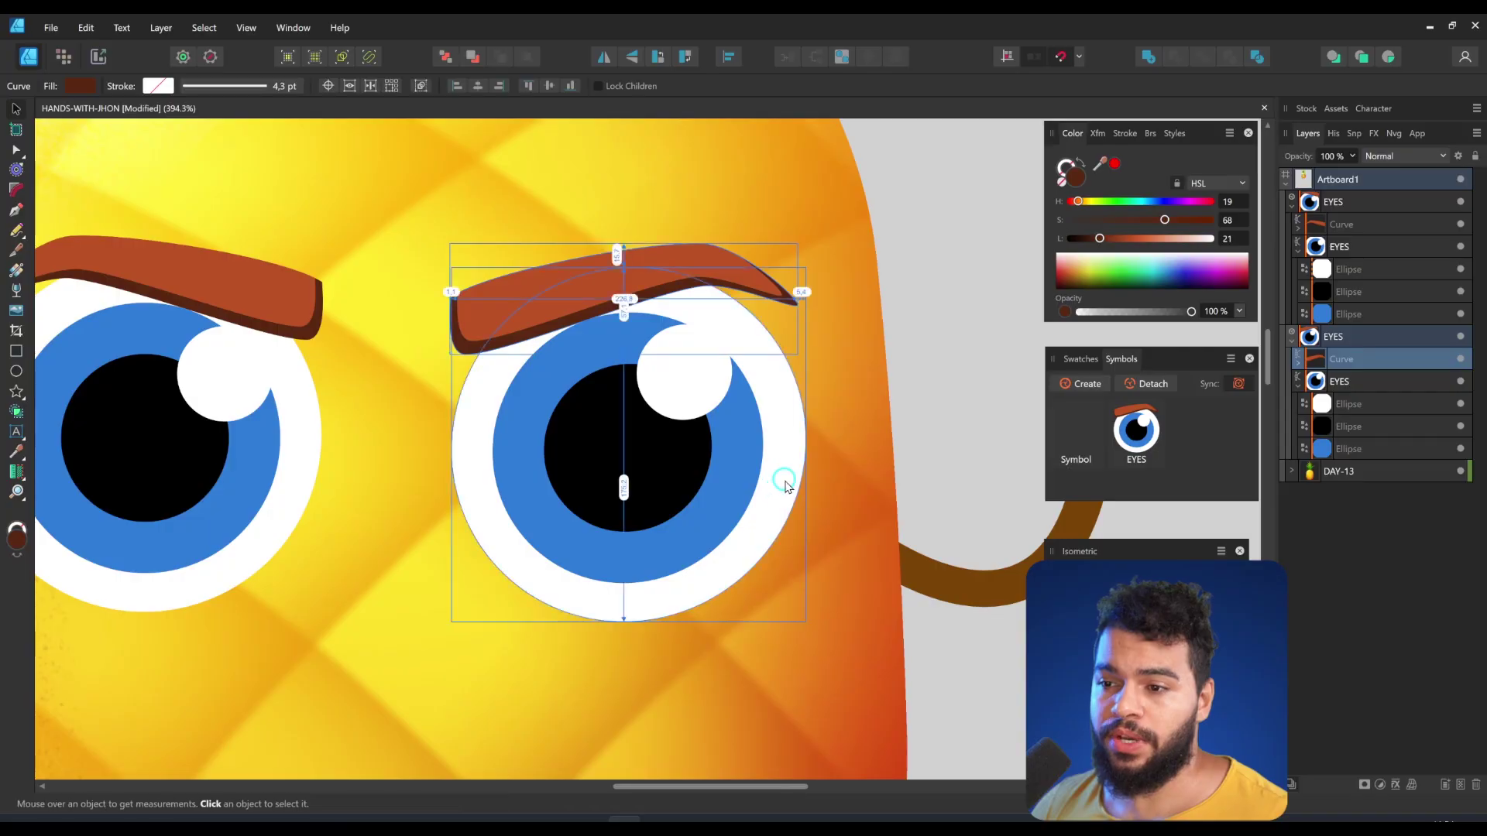
Give the white base of the right eye an elliptical gradient fill.
left_click(619, 520)
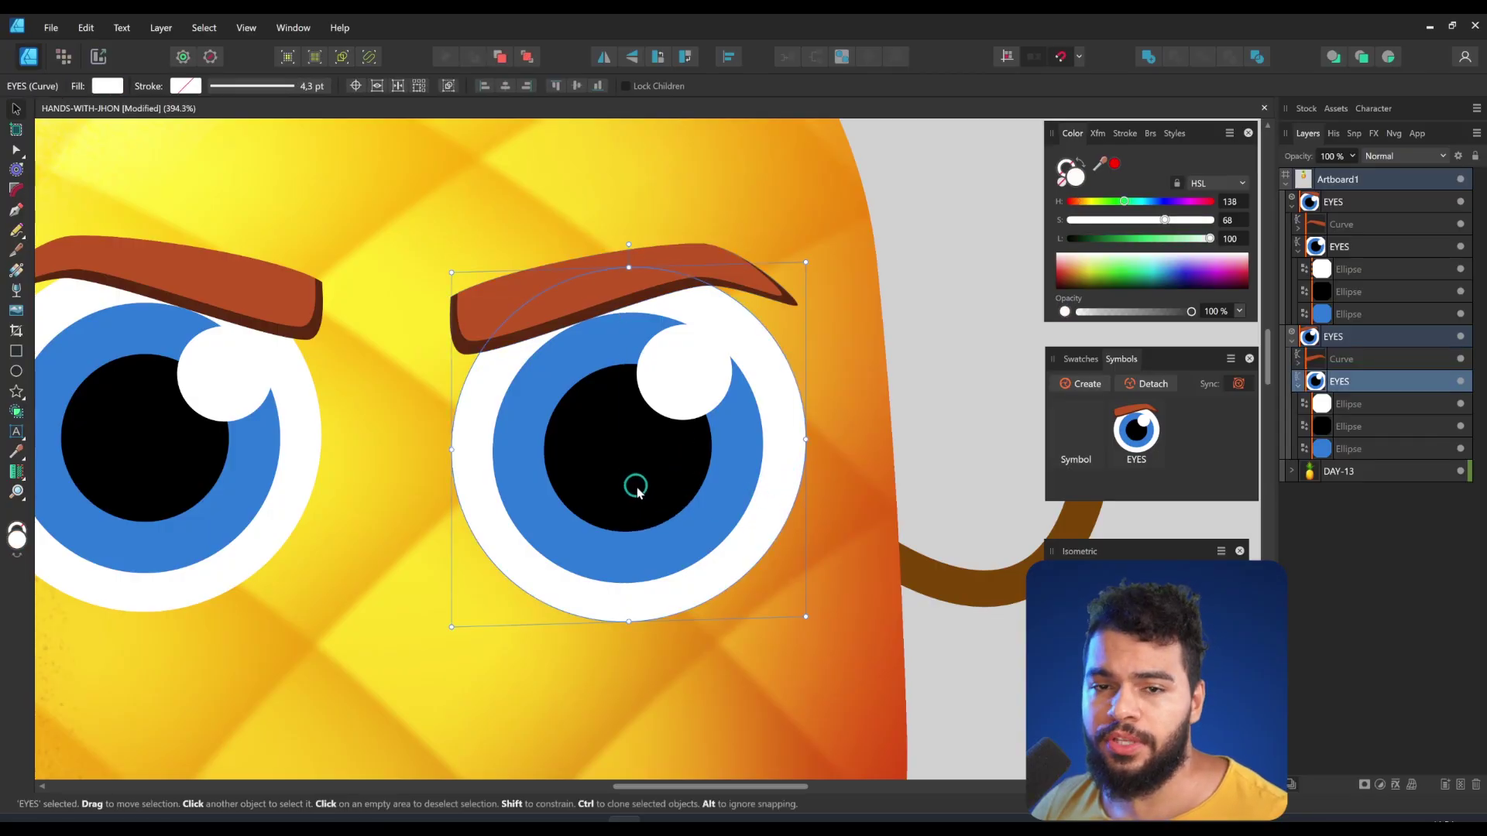
scroll(643, 480, "up", 2)
left_click_drag(627, 374, 597, 378)
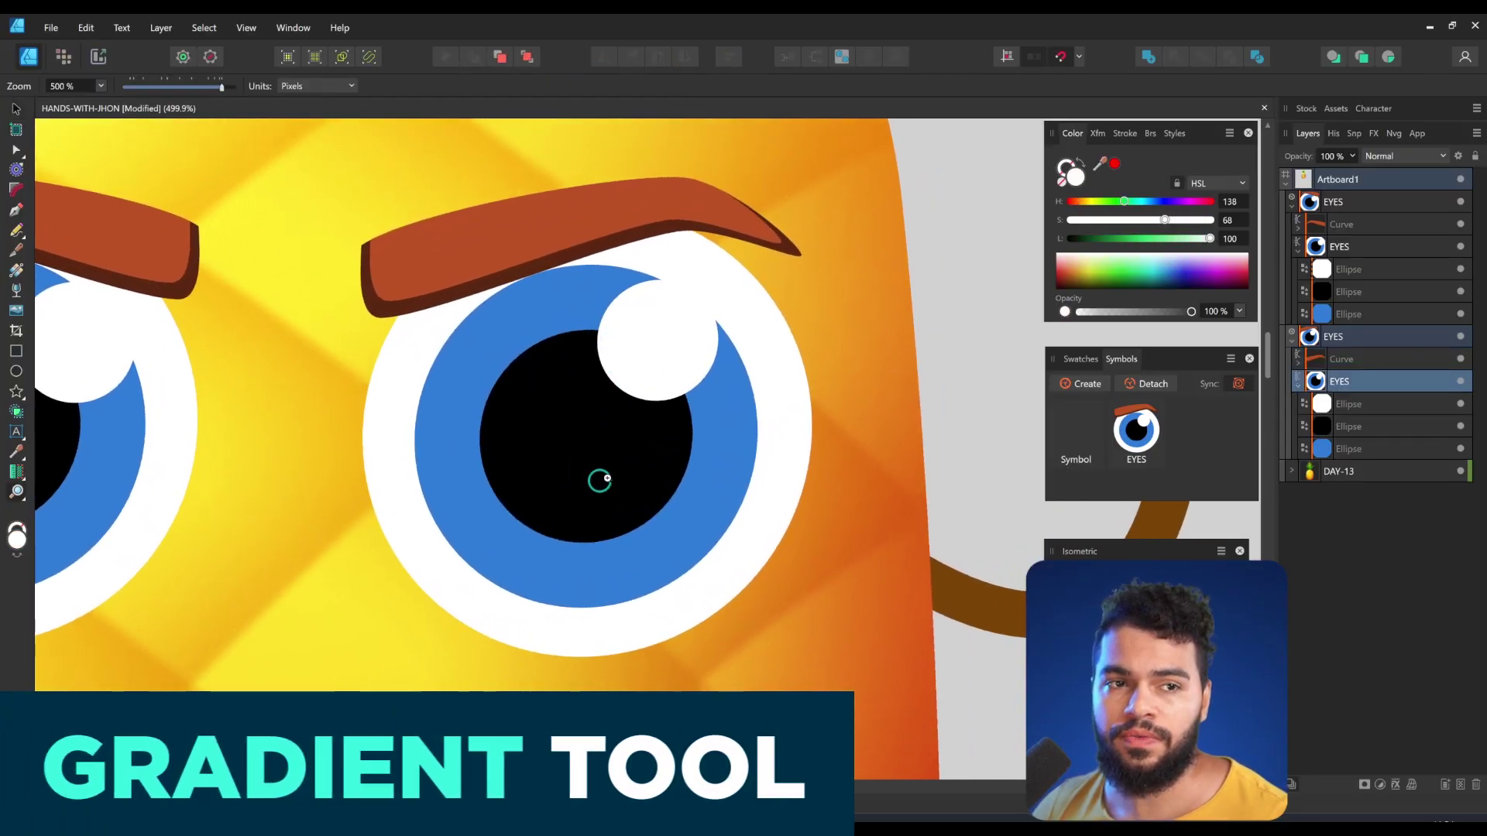
key("g")
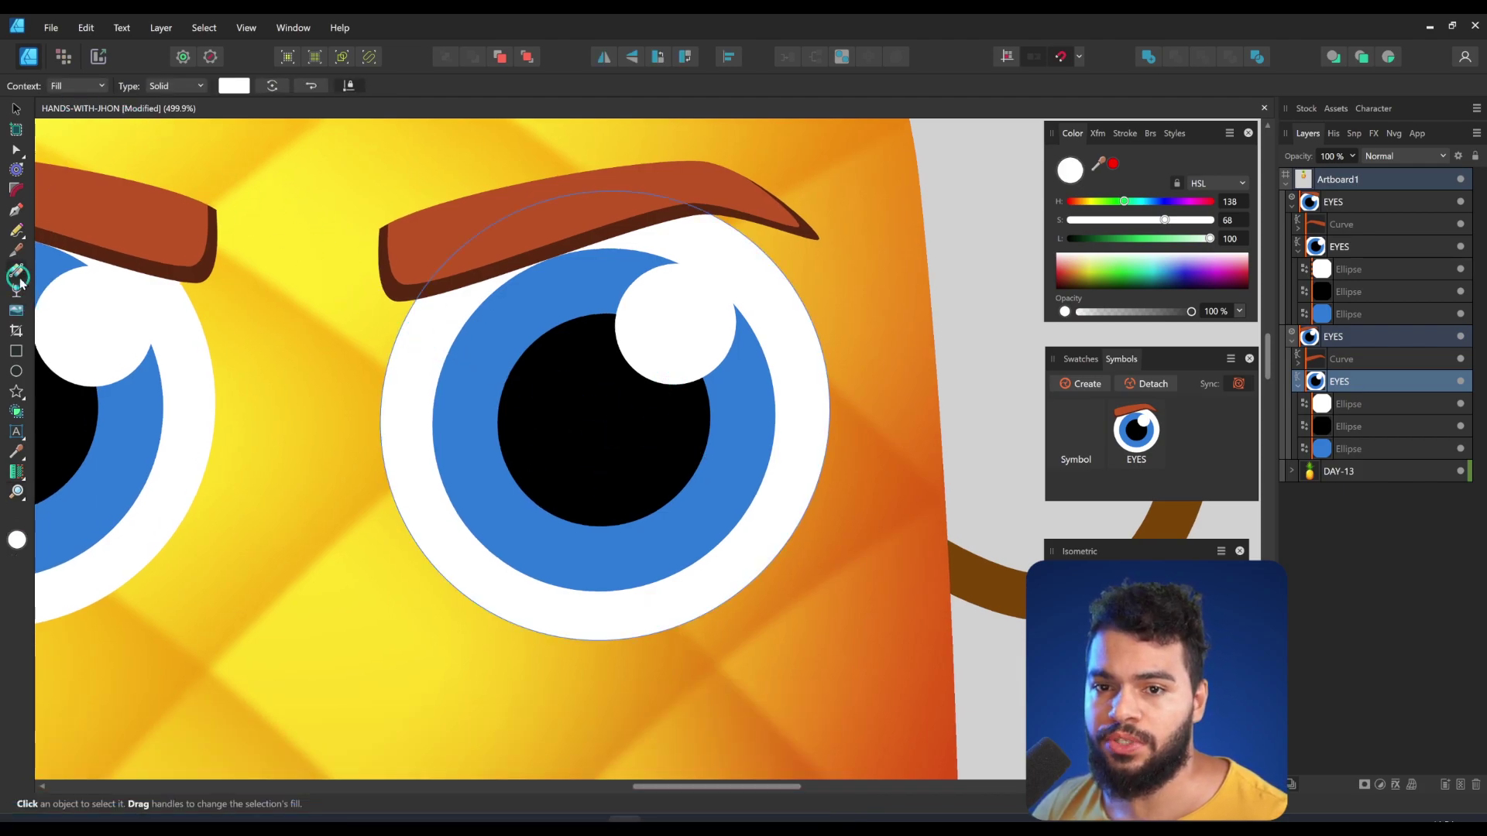
left_click(177, 85)
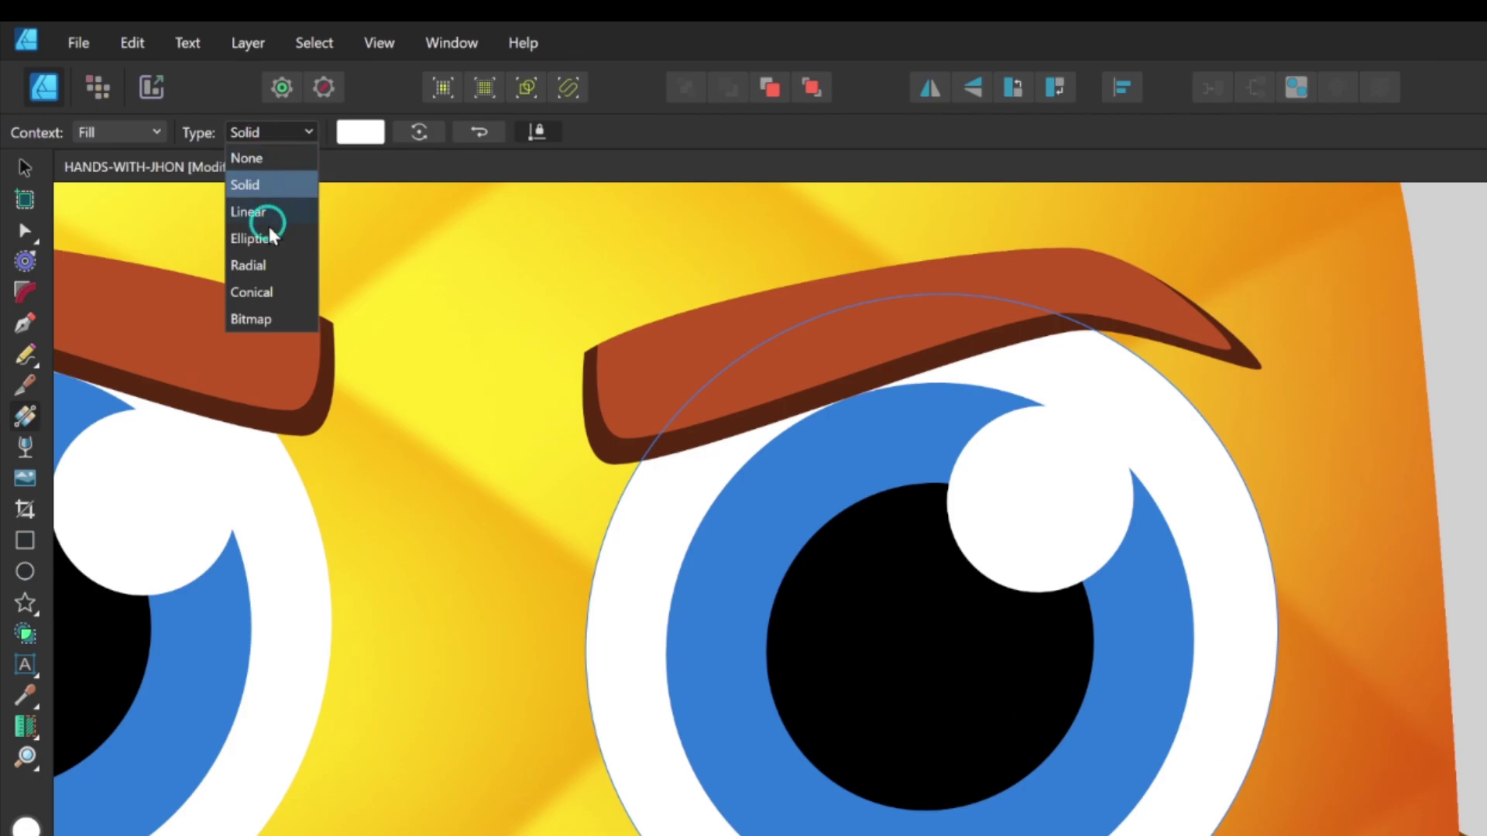
left_click(172, 158)
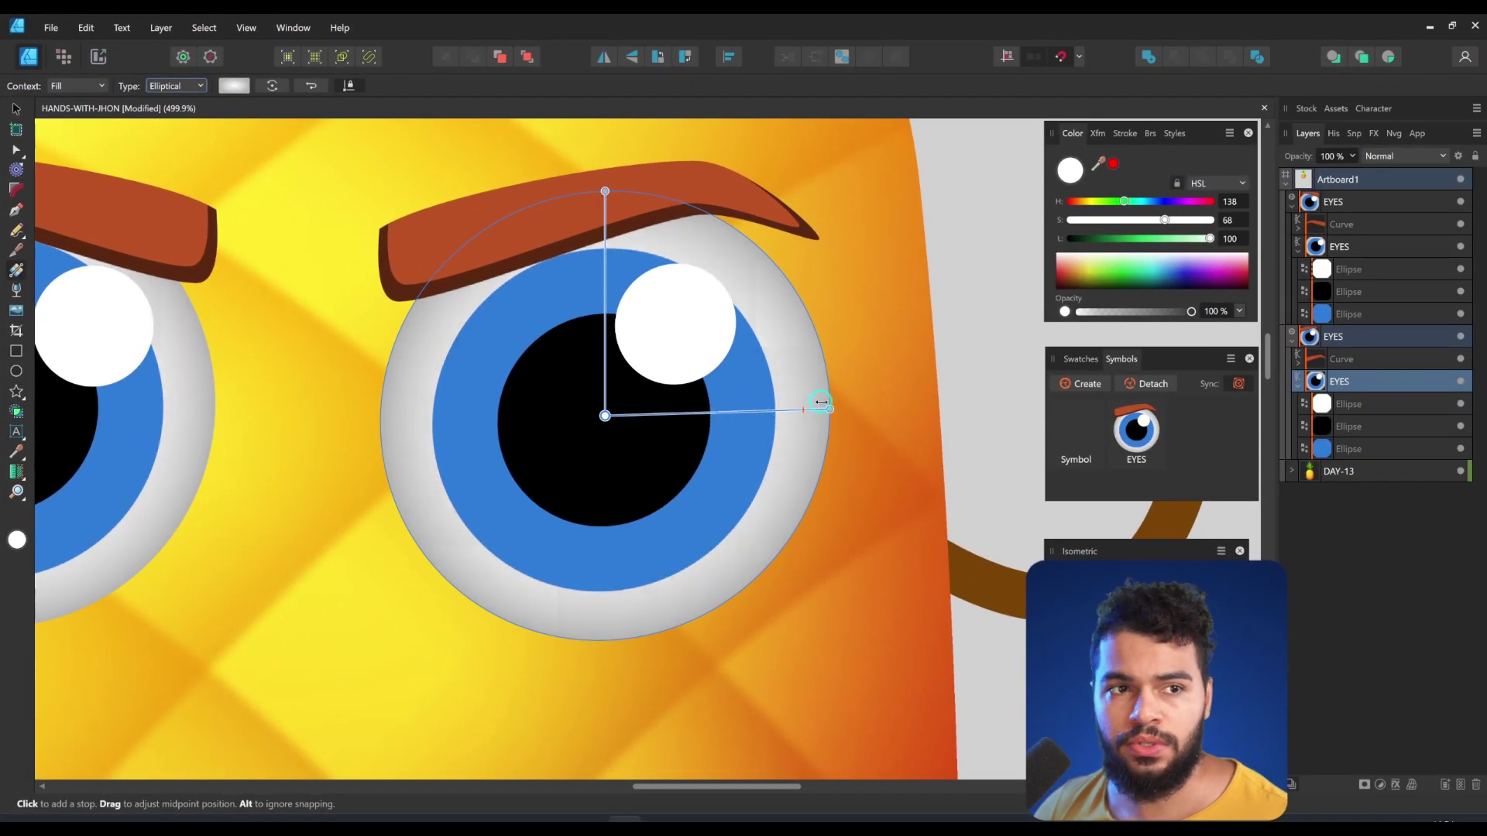
Centre the eye white's gradient on the eyeball and color its outer stop light tan with hue 32 and saturation 51.
mouse_move(608, 416)
left_mouse_down()
mouse_move(607, 495)
mouse_move(600, 426)
left_mouse_up()
left_click(821, 420)
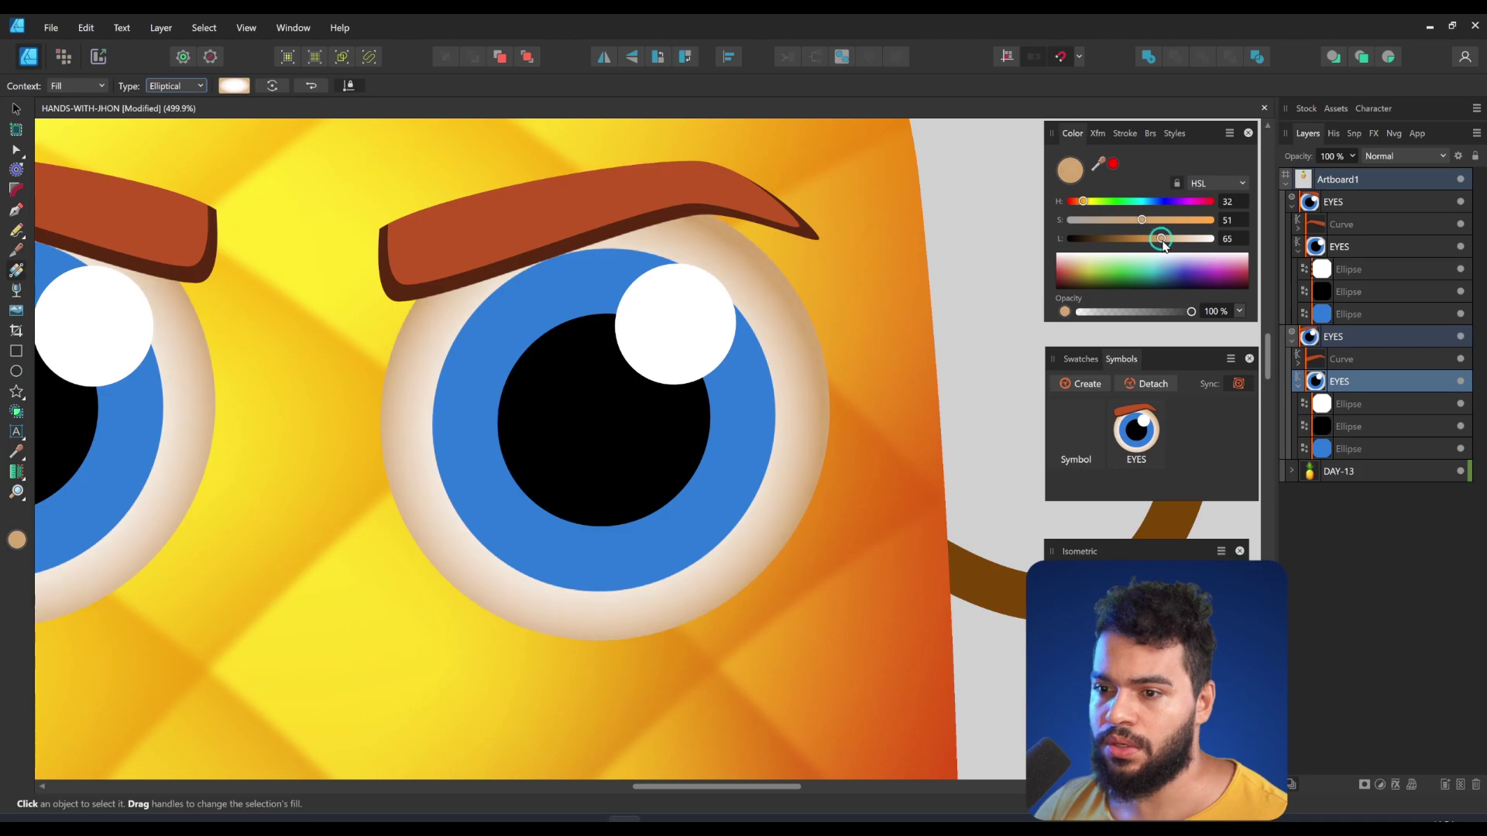
left_click_drag(1163, 245, 1169, 254)
Fill the right eye's iris with a vertical linear gradient from dark blue at its top to cyan, HSL 187, 95, 51, at its bottom.
key("v")
double_click(653, 536)
left_click_drag(647, 478, 622, 455)
key("ctrl+z")
key("g")
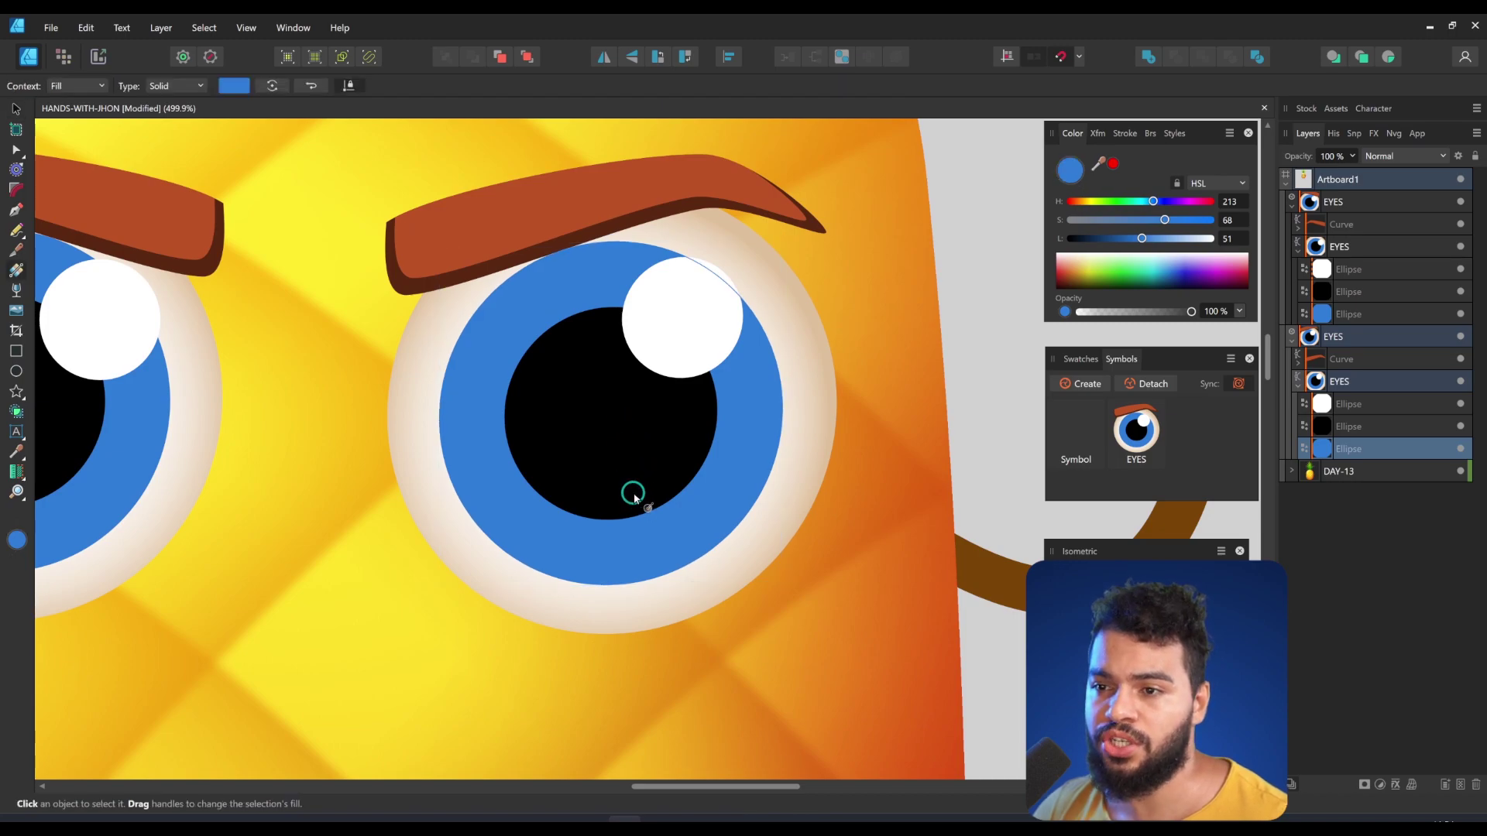
left_click_drag(632, 509, 627, 322)
left_click(633, 510)
left_click_drag(1151, 201, 1139, 202)
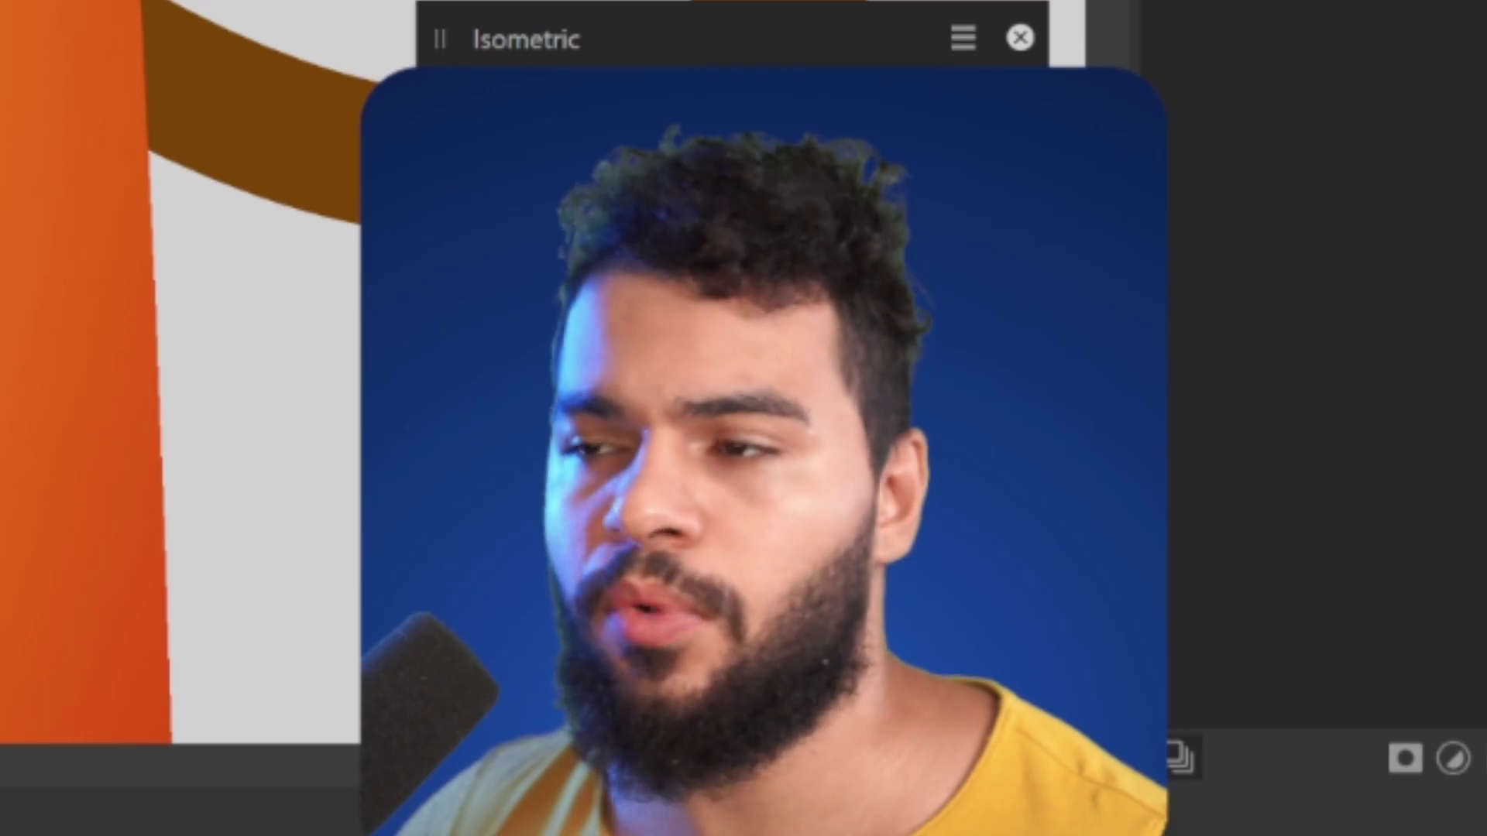
Duplicate the right eye's gradient-filled iris ellipse in place inside the symbol.
key("z")
left_click_drag(601, 415, 728, 418)
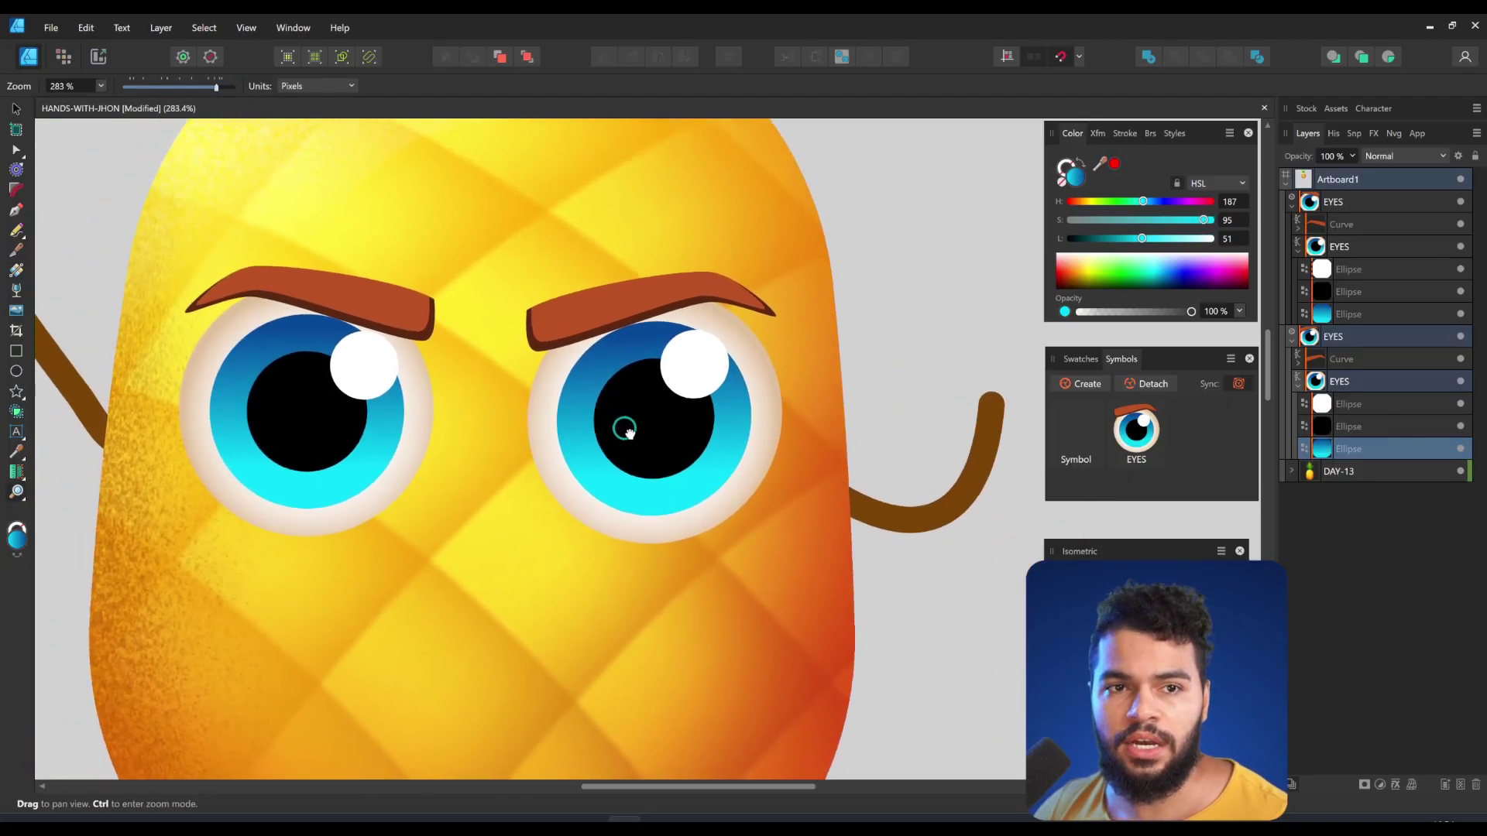
key("v")
left_click(661, 415)
left_click(772, 451)
left_click_drag(748, 498, 732, 502)
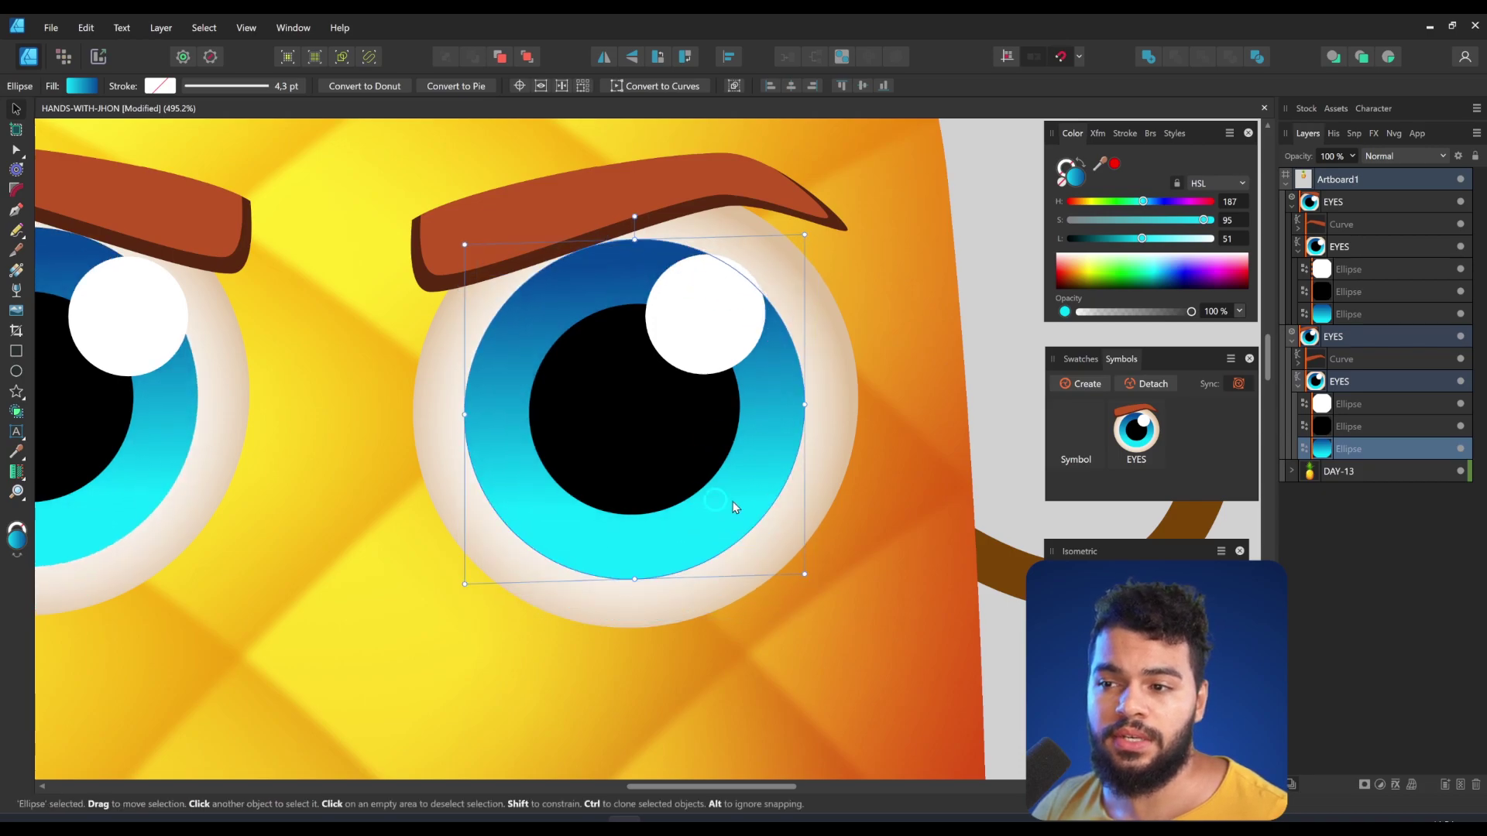
left_click(737, 474)
key("ctrl+j")
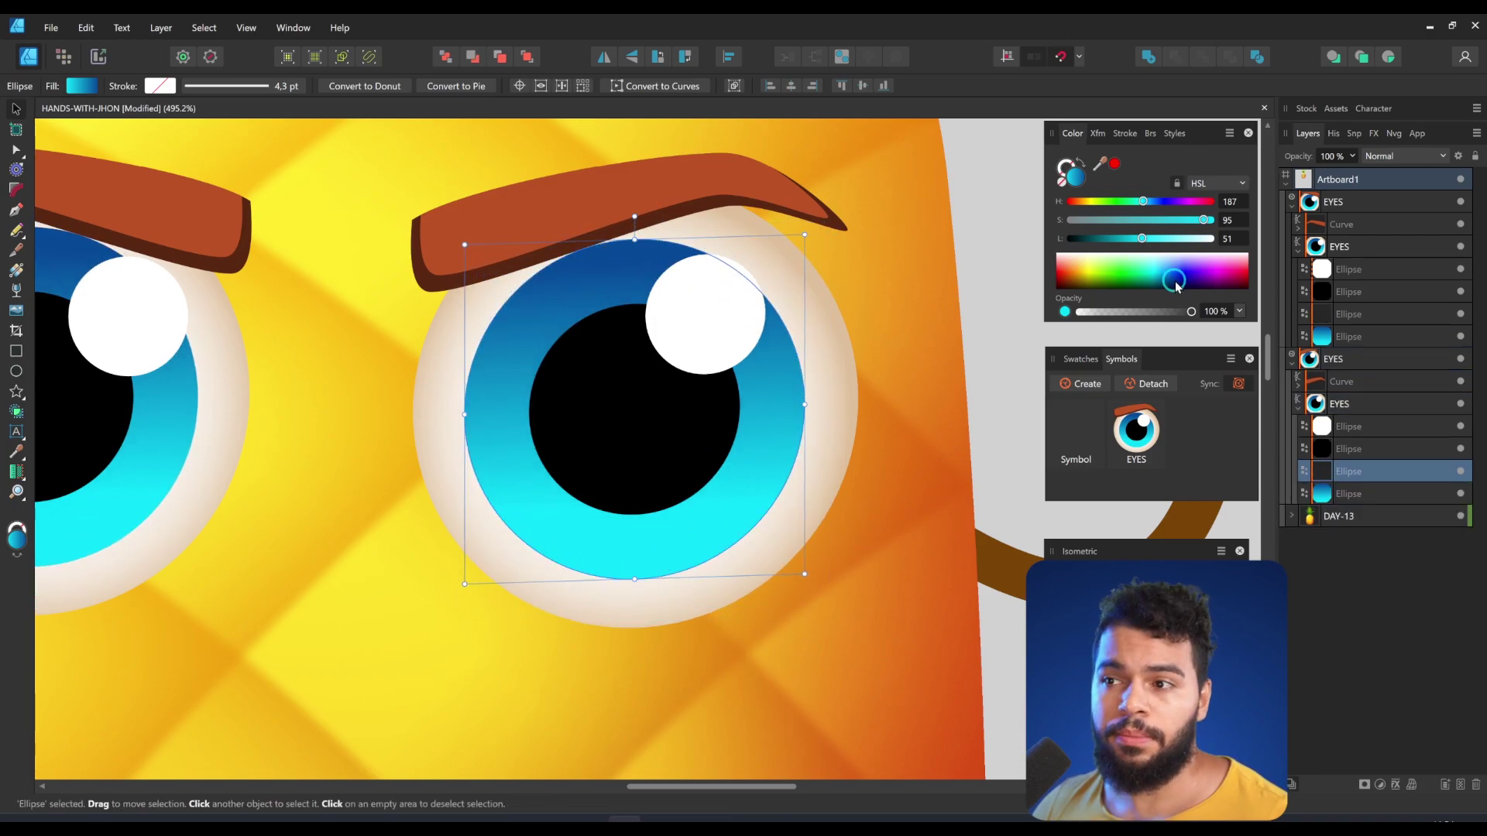
Fill the duplicated iris ellipse with white at lightness 100 and fade it out toward the top with a linear transparency gradient.
left_click_drag(1163, 248, 1211, 240)
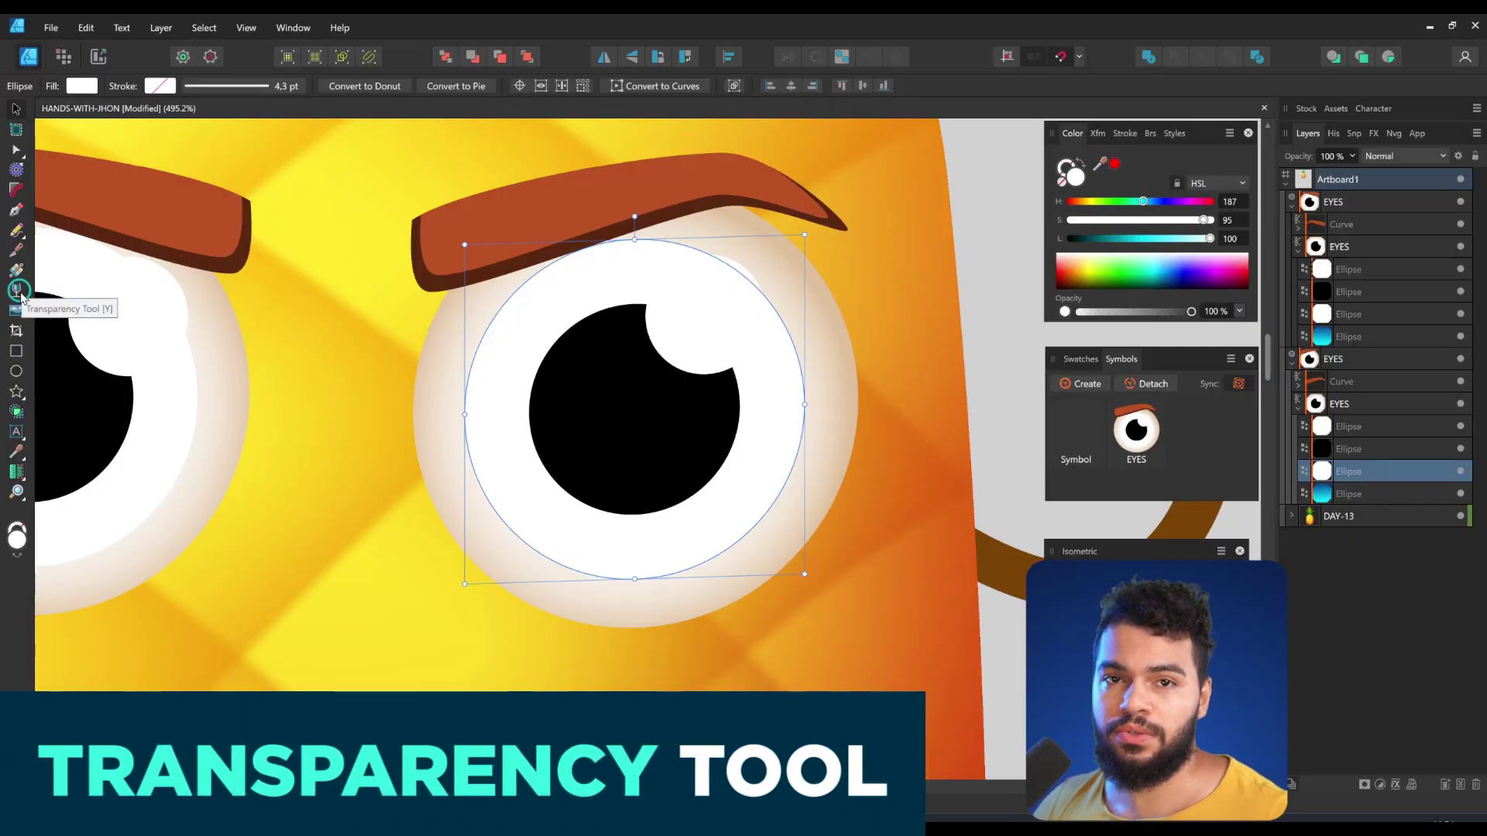
left_click(17, 290)
left_click_drag(658, 601, 628, 285)
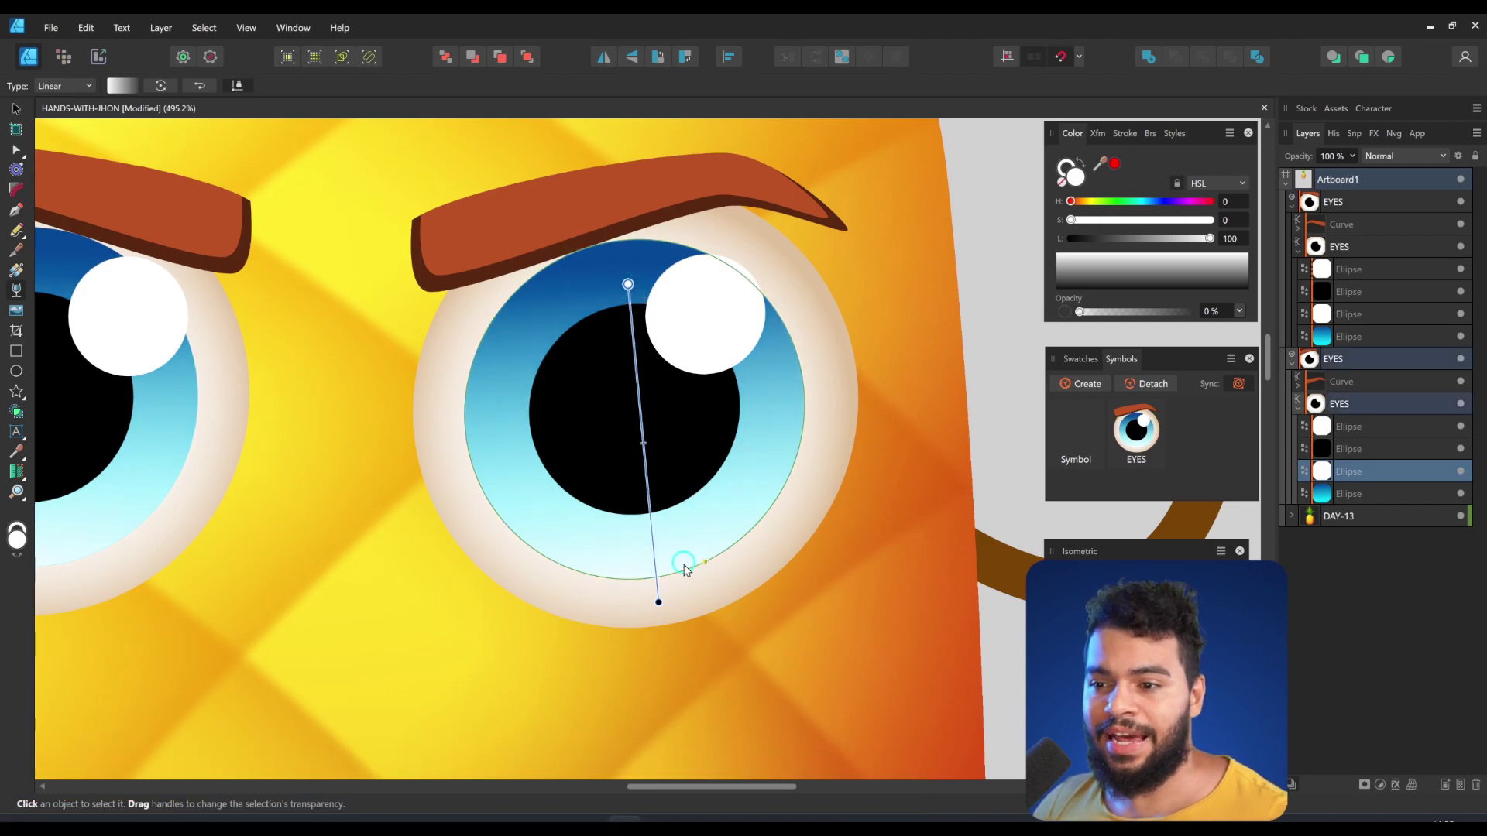
key("v")
key("y")
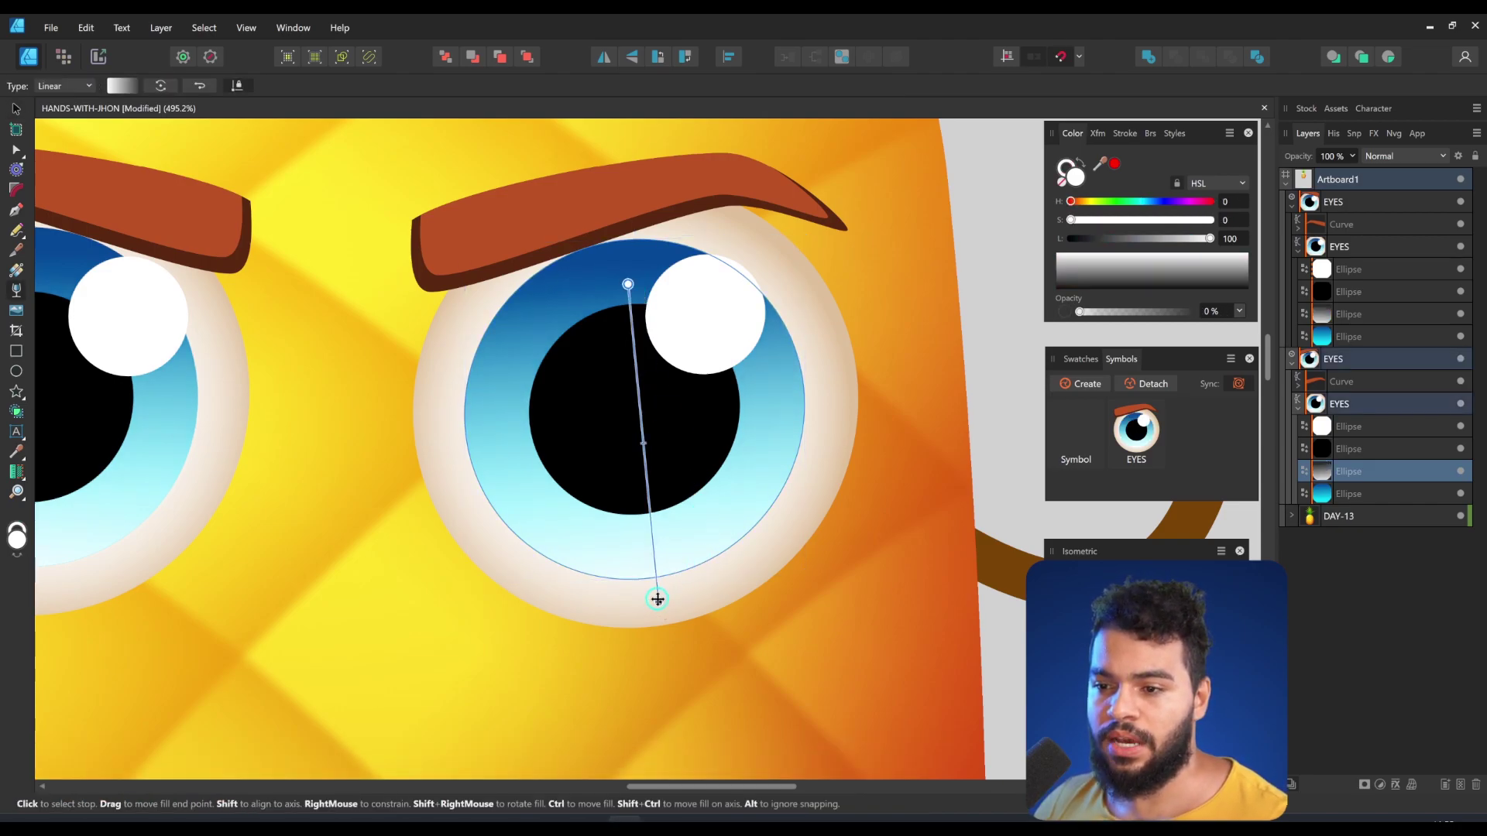
Shrink the white overlay ellipse to sit inside the iris edge and redraw its transparency diagonally, strongest at the lower outer side.
key("v")
left_click_drag(802, 568, 789, 558)
key("z")
left_click_drag(764, 485, 700, 462)
key("y")
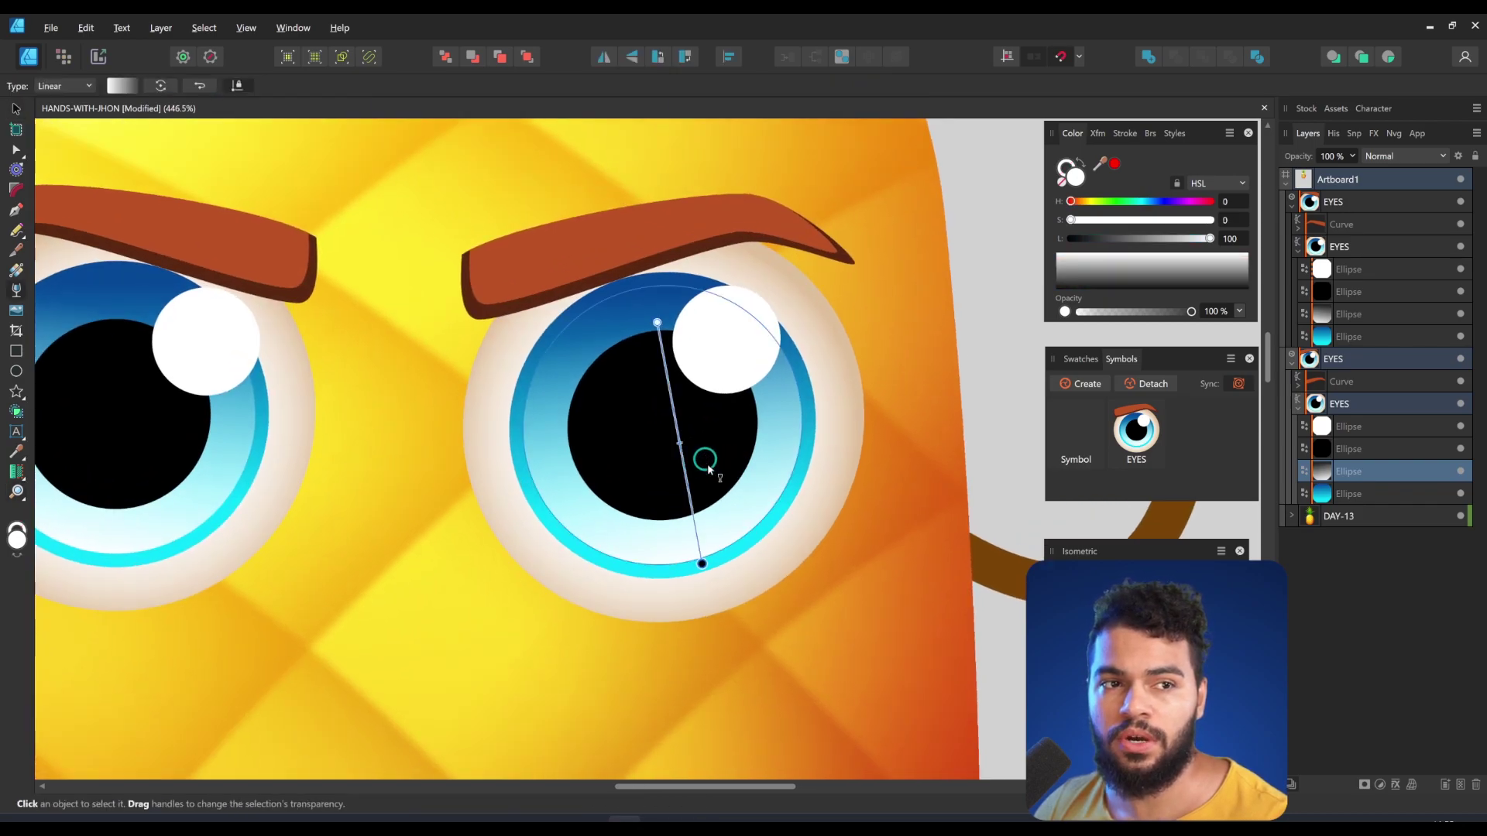
left_click_drag(647, 331, 861, 615)
key("z")
left_click_drag(745, 505, 688, 499)
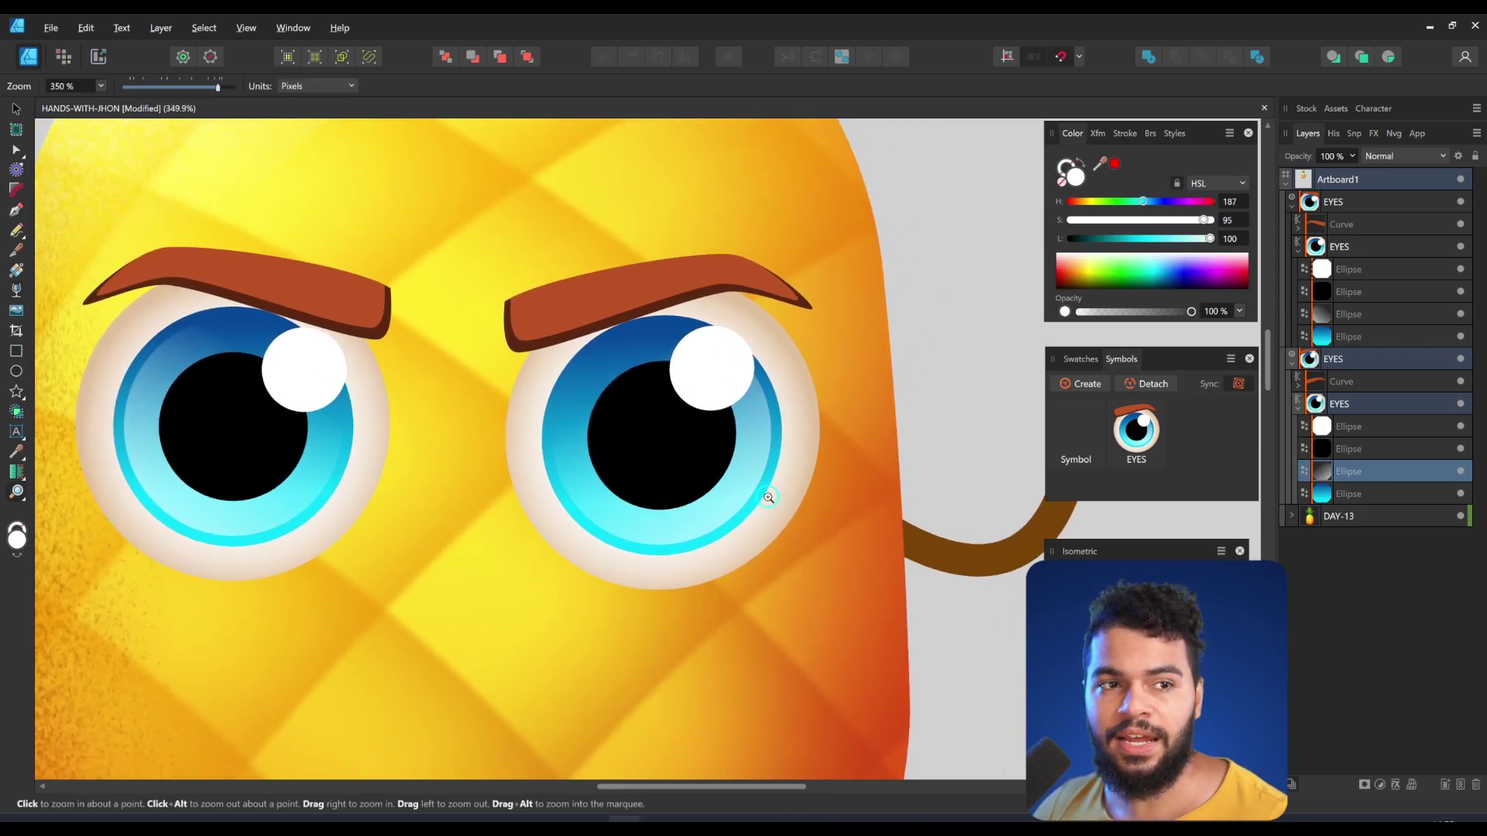
Give the right eyeball's white base a black outline with a stroke width of 4.9 pt.
left_click(702, 387)
left_click(755, 335)
key("v")
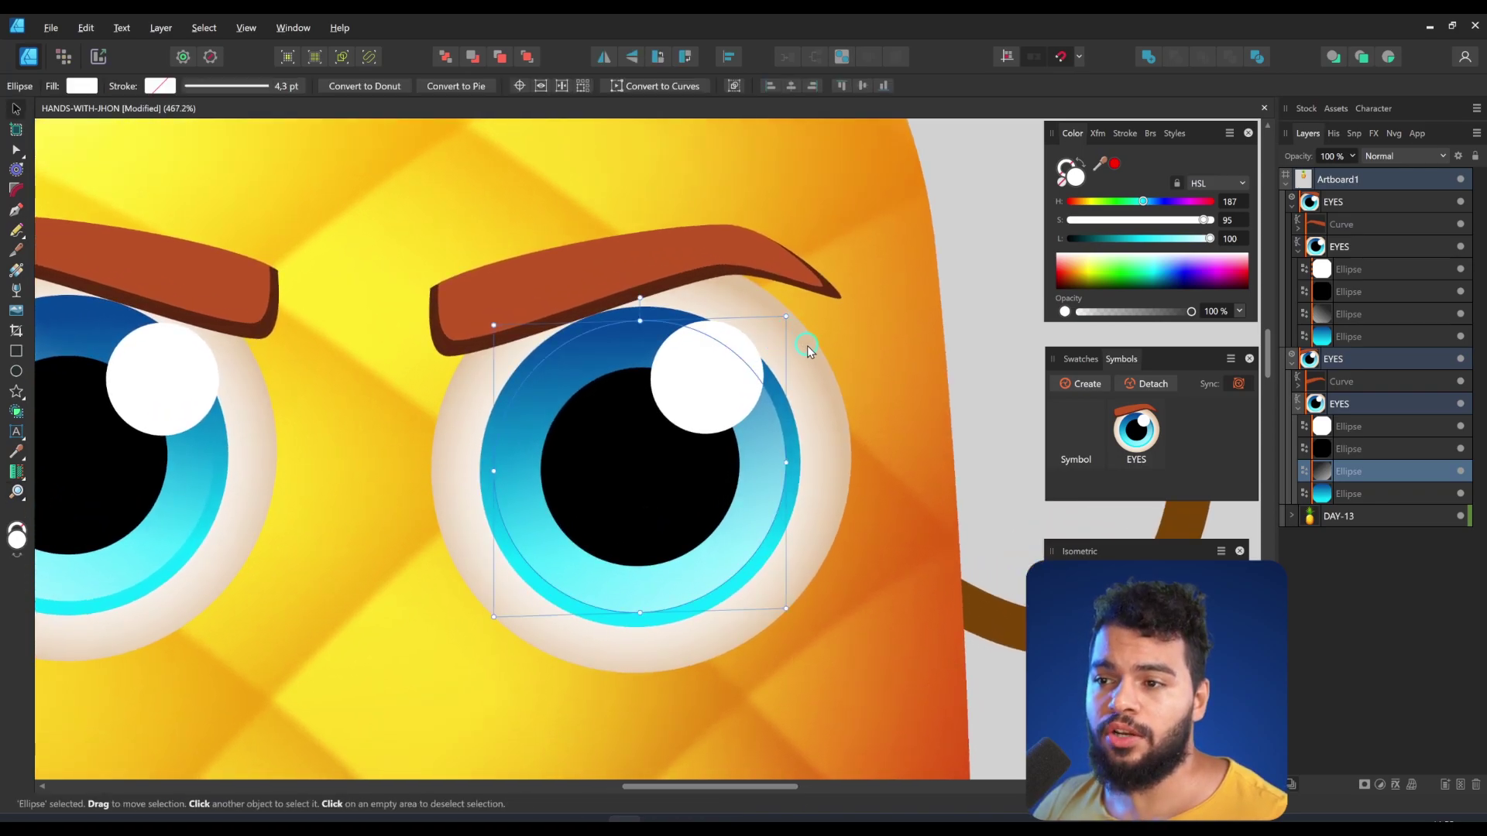
left_click(791, 383)
key("z")
left_click_drag(736, 343, 787, 329)
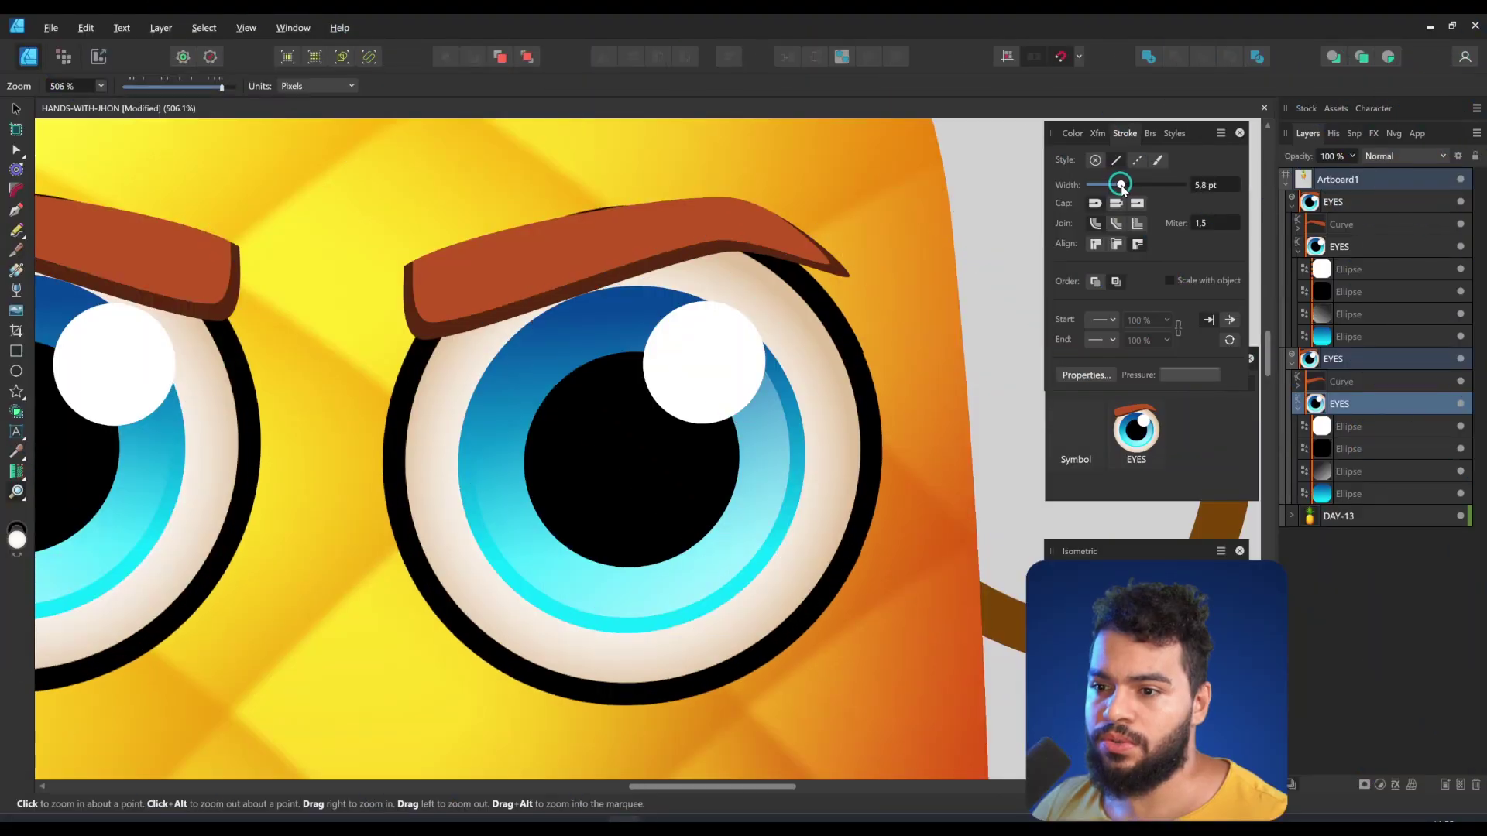
left_click_drag(1119, 184, 1123, 184)
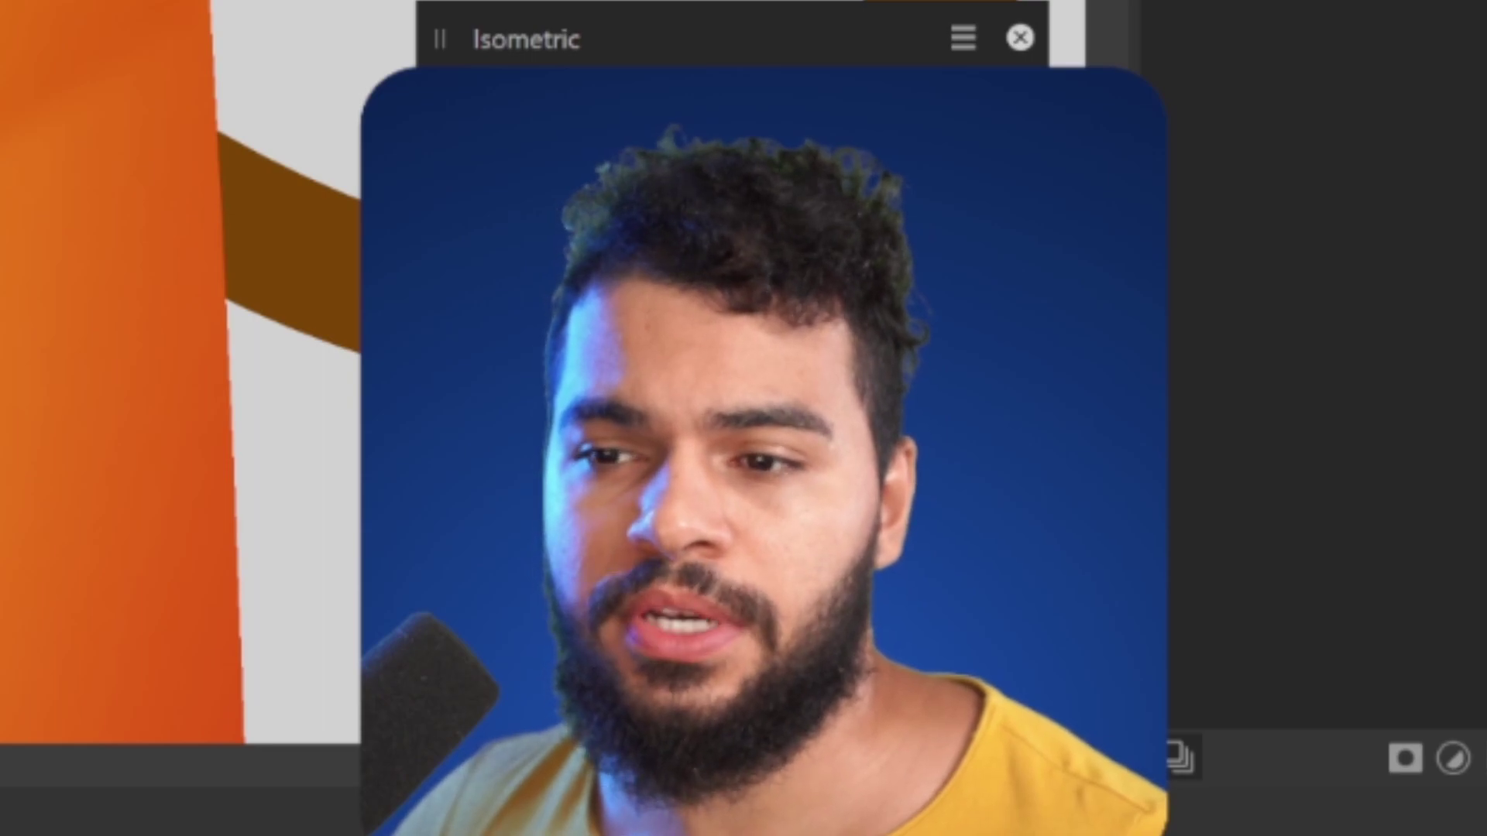
scroll(180, 371, "down", 1)
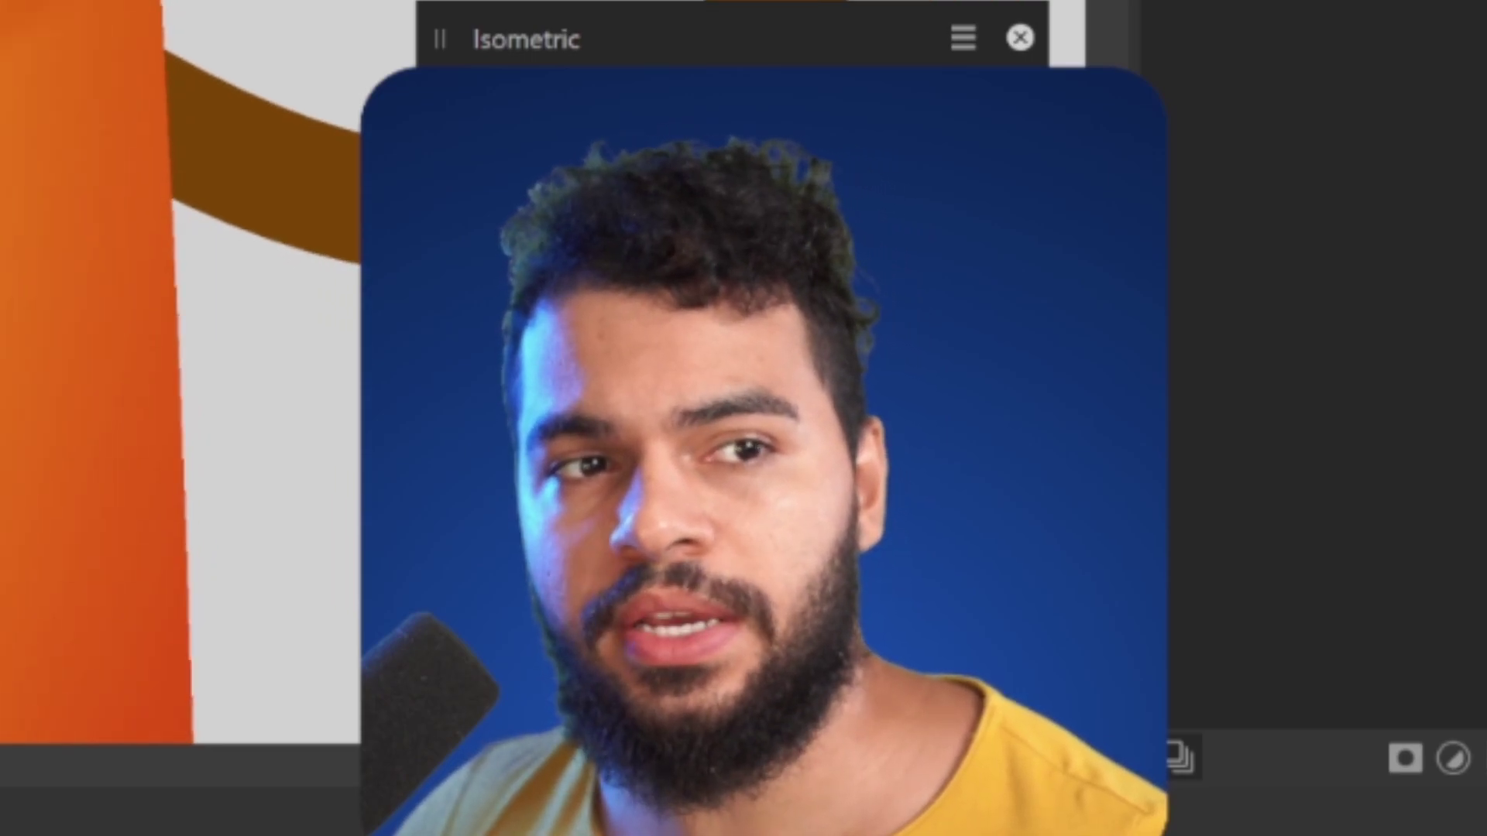
scroll(180, 371, "down", 2)
scroll(180, 372, "up", 3)
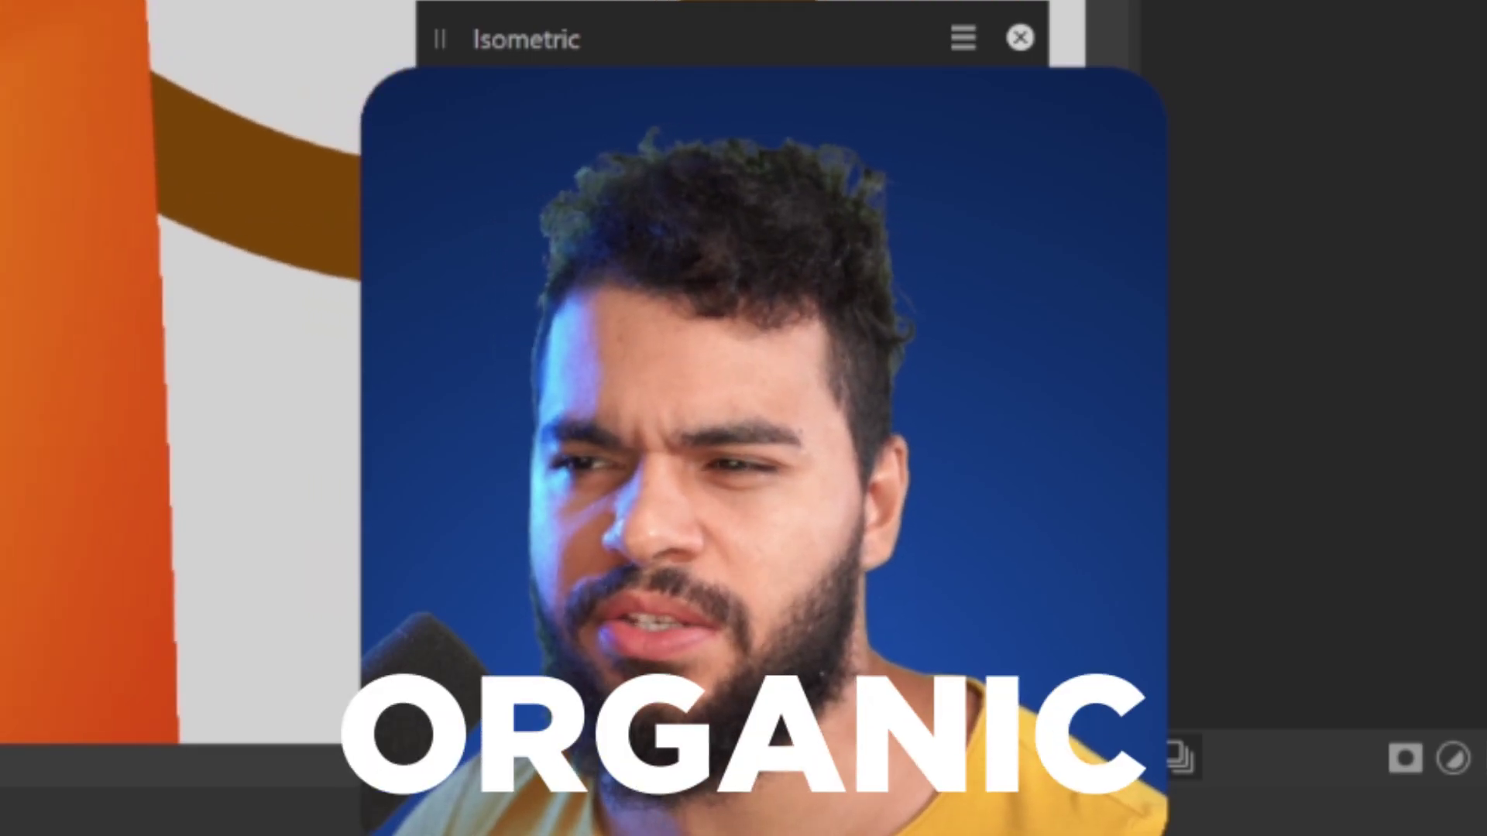
scroll(180, 371, "down", 1)
scroll(180, 372, "up", 3)
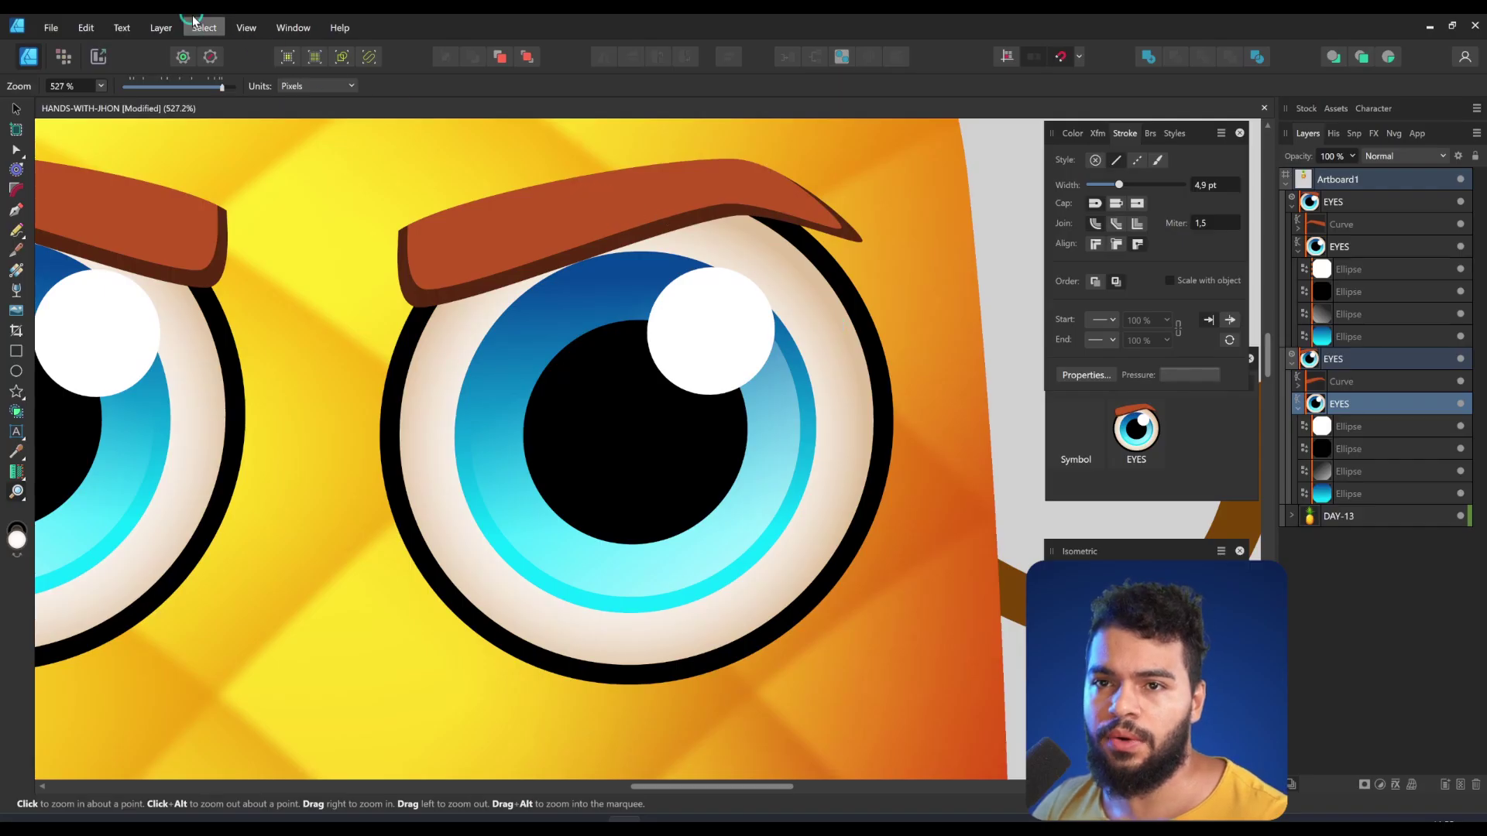
Expand the eyeball's outline stroke into curves and pull its lower inner node down to thin the outline at the bottom.
left_click(172, 25)
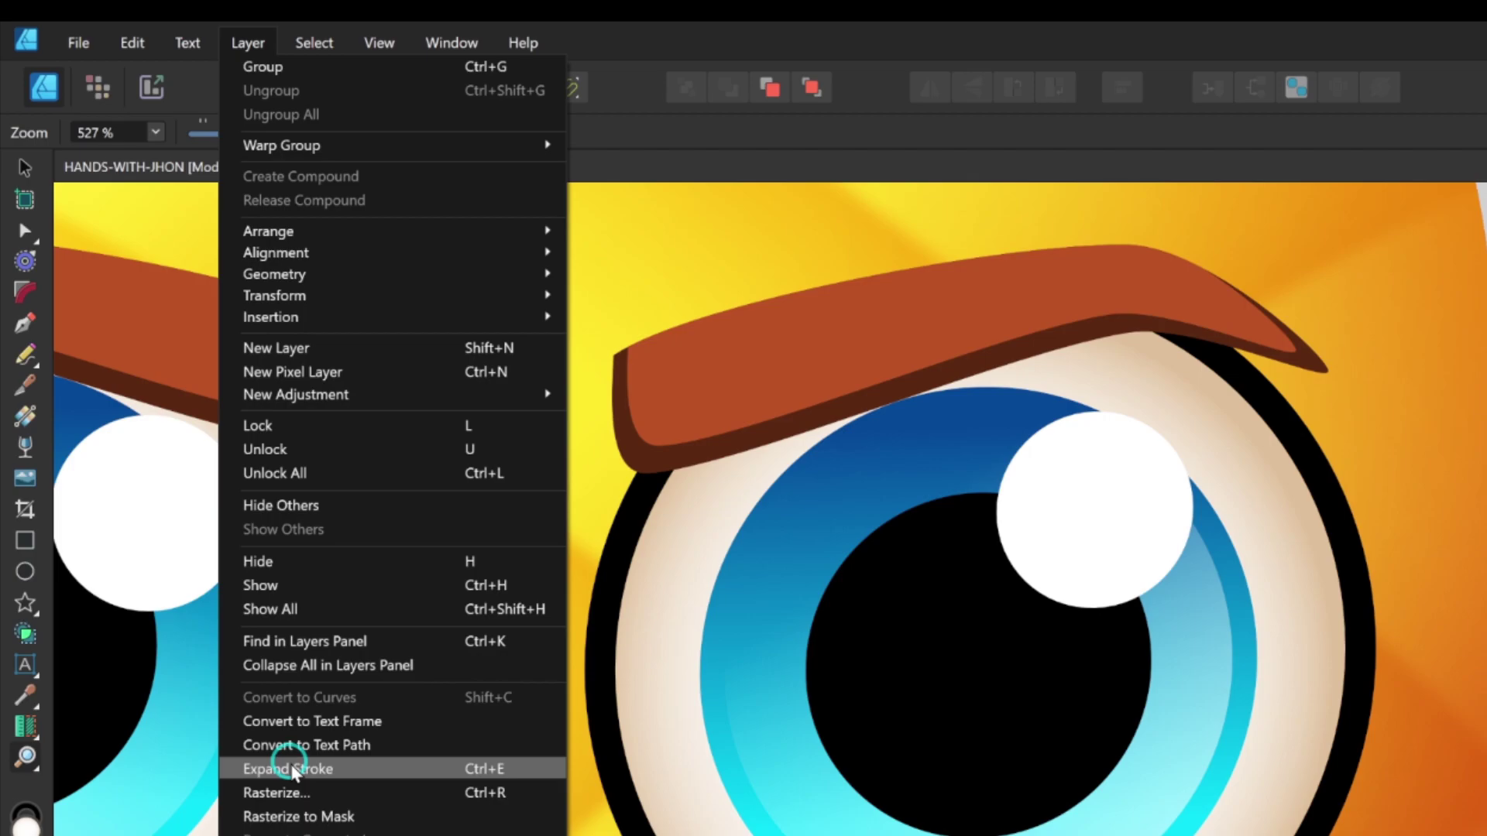
left_click(294, 769)
key("a")
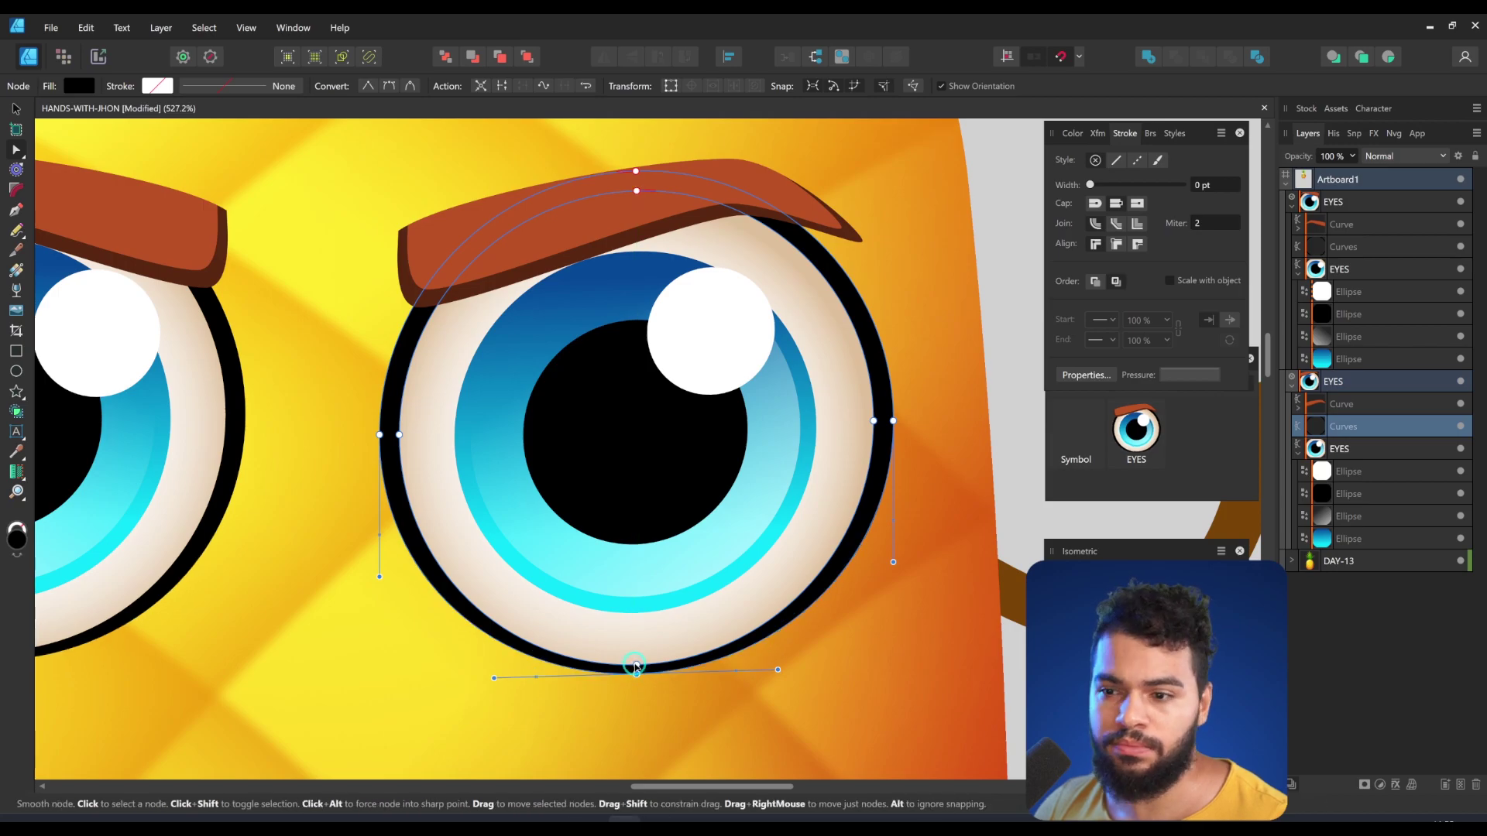
left_click_drag(636, 651, 637, 653)
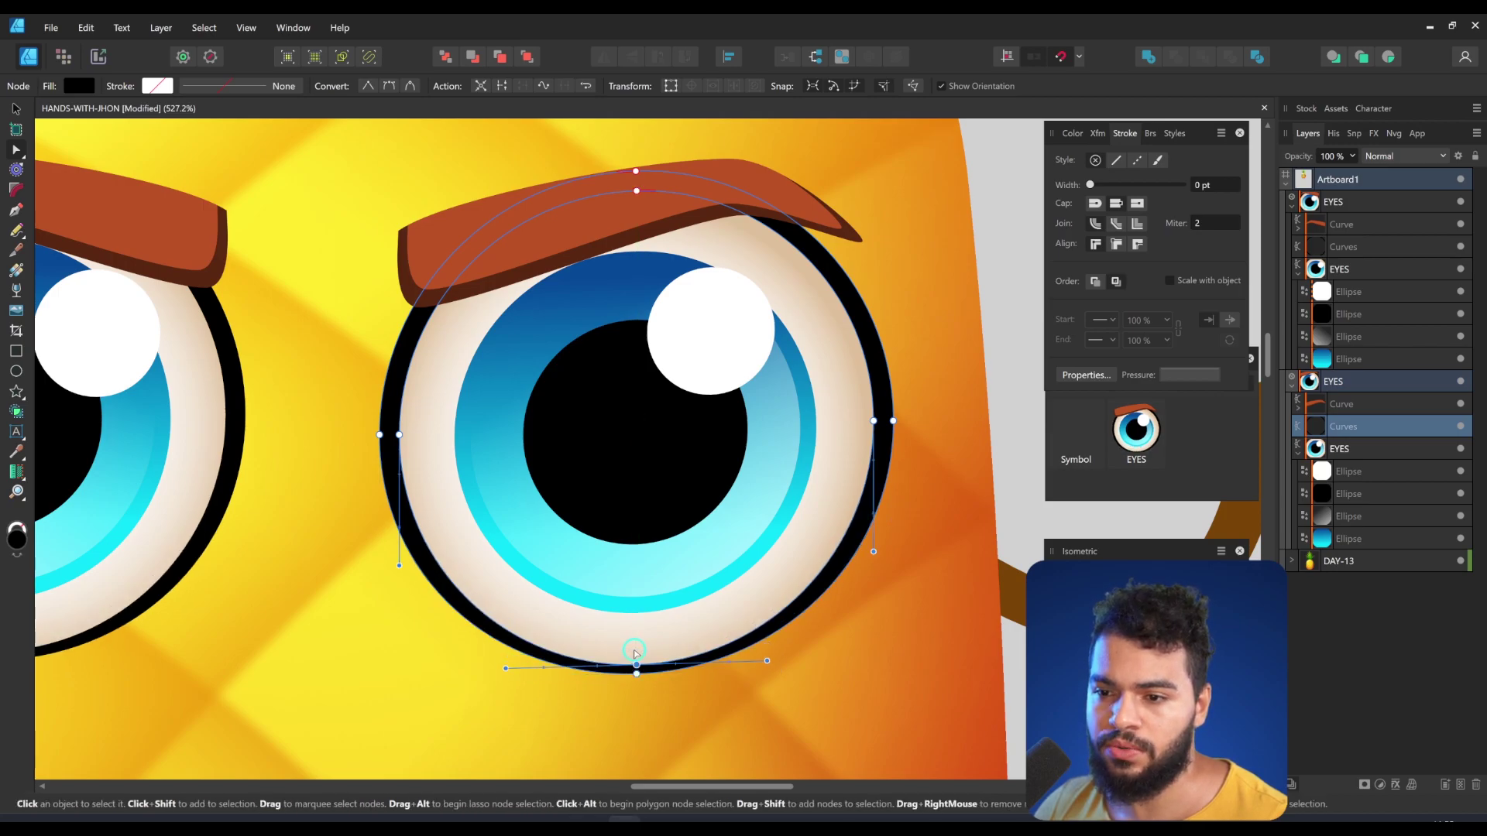
Send the expanded outline behind the eyeball and raise the right eyebrow clear of the eye.
left_click(1296, 452)
key("ctrl+[")
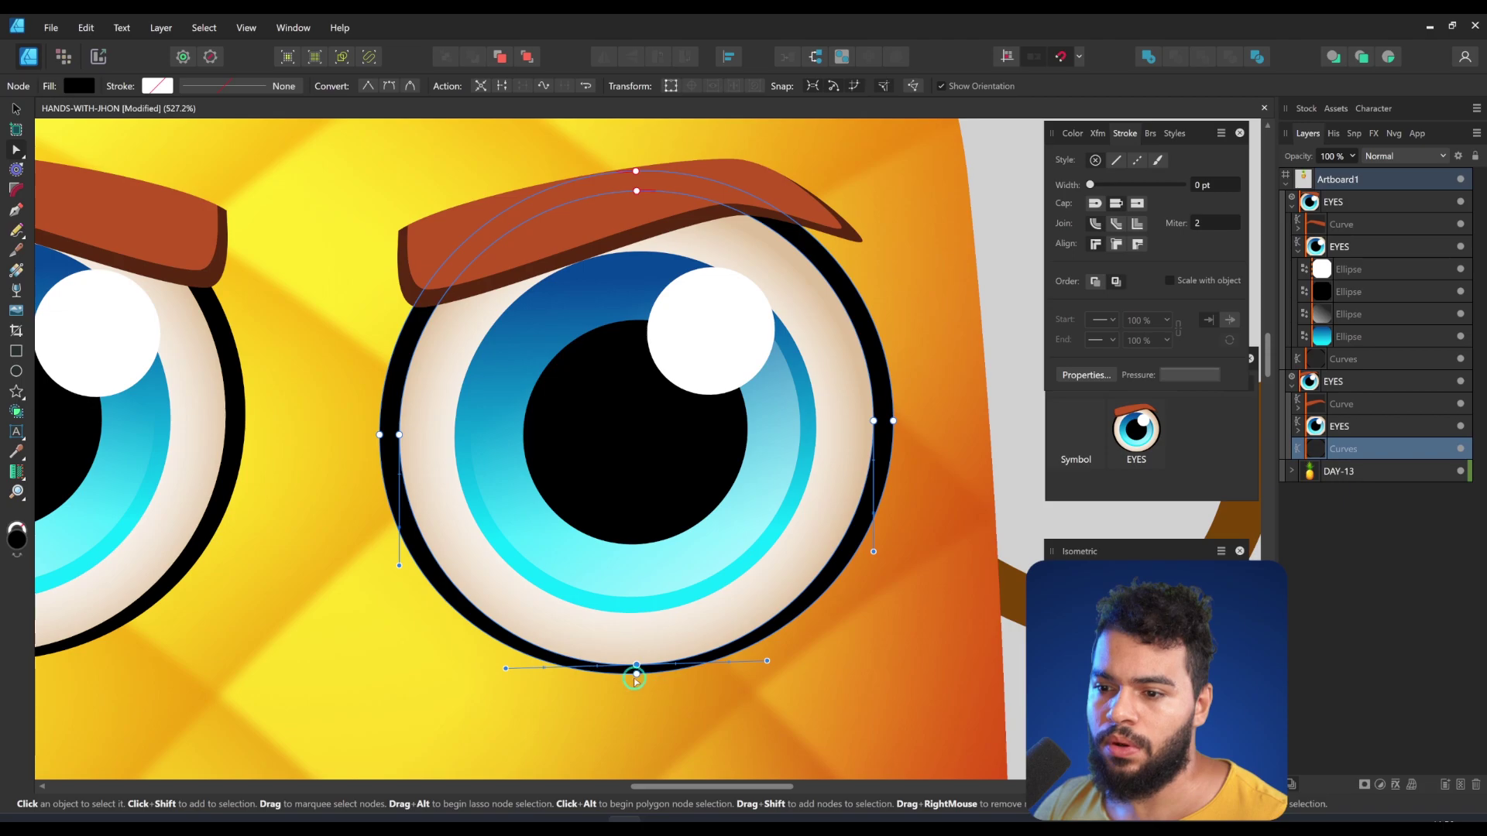
key("z")
left_click(888, 343, "alt")
left_click_drag(889, 343, 952, 345)
key("a")
key("z")
left_click_drag(713, 336, 713, 262)
Adjust the outer side nodes of the black outline so it hugs the eyeball's sides and stays thick at the top.
key("v")
left_click(672, 314)
key("z")
left_click_drag(792, 331, 741, 287)
key("z")
left_click_drag(763, 331, 890, 372)
key("a")
left_click(896, 387)
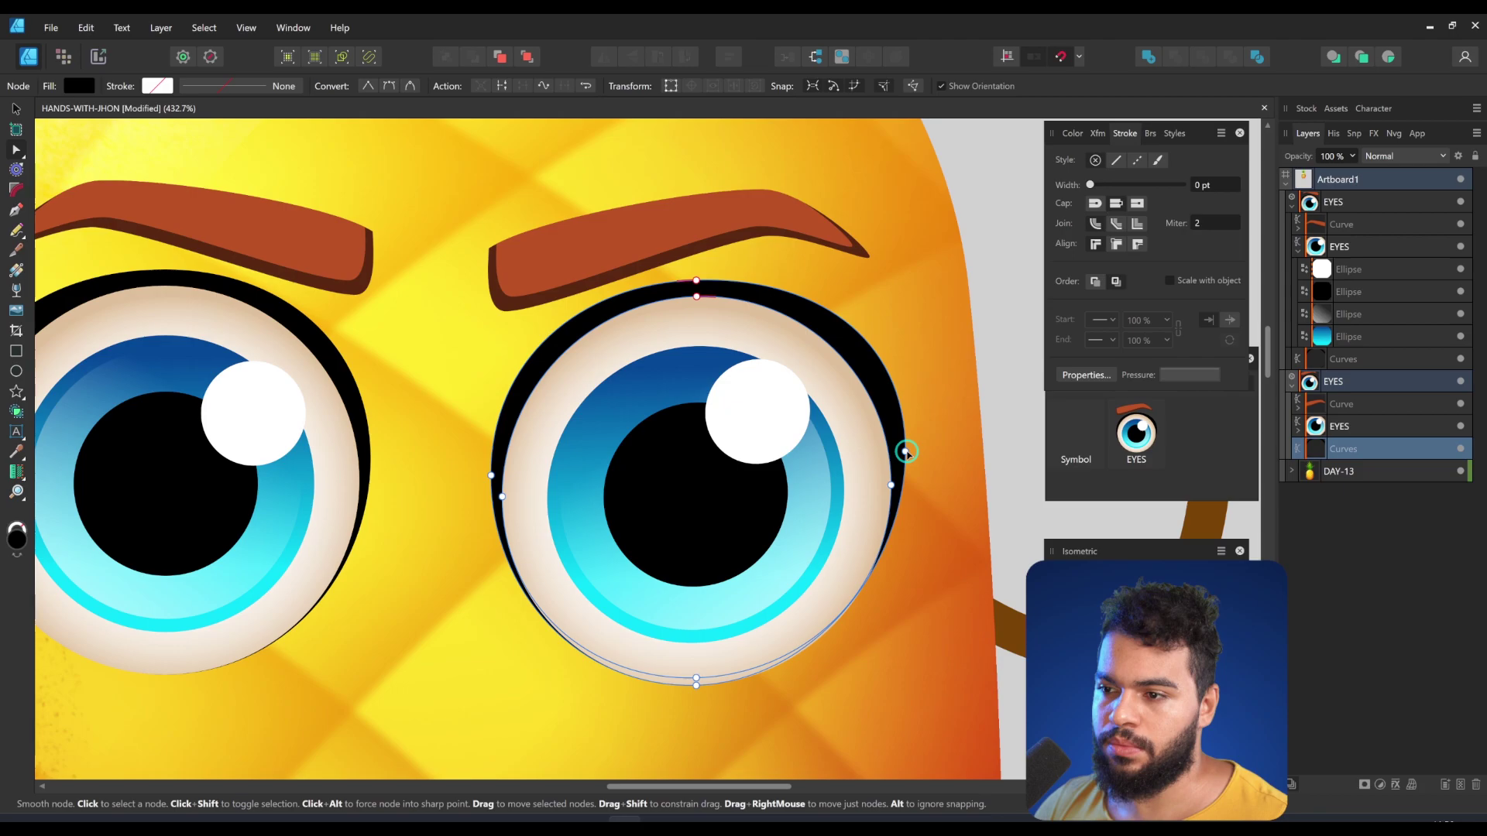
left_click_drag(491, 476, 495, 485)
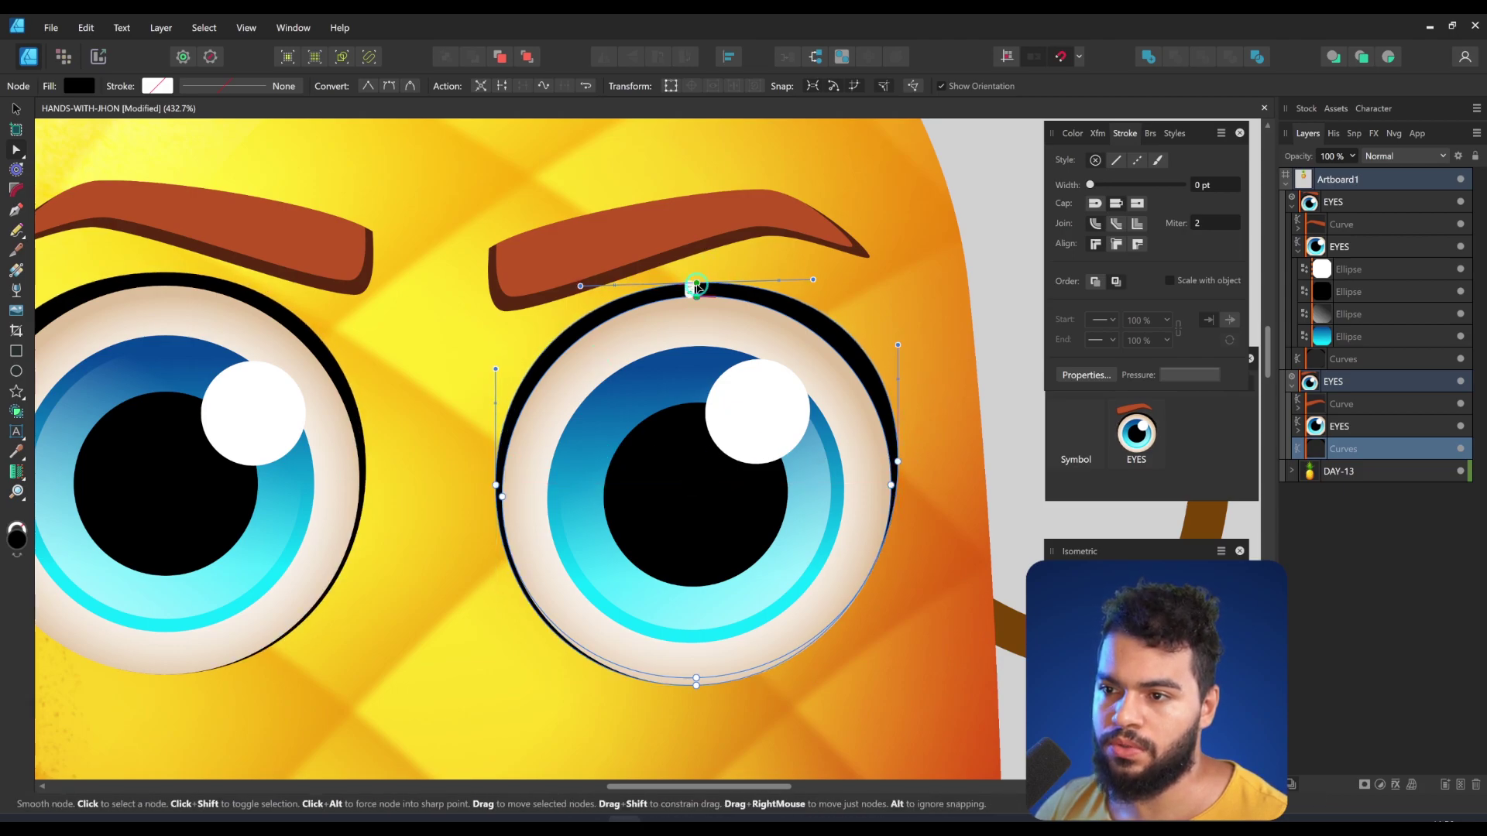
Reshape the lower edge of the right eyebrow's dark base shape so it arches over the eye.
scroll(696, 288, "down", 4)
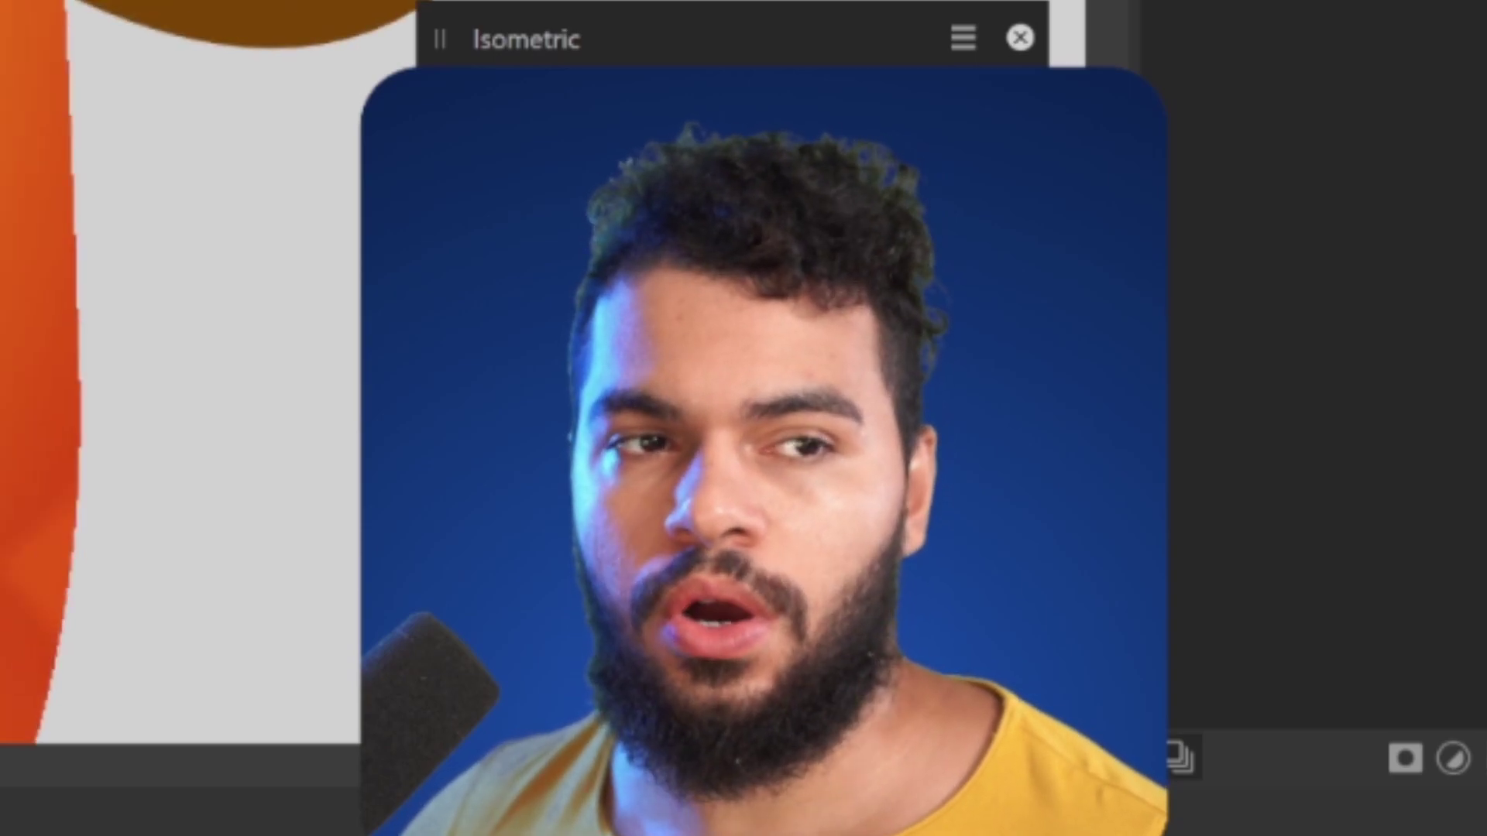
scroll(179, 372, "left", 1)
scroll(180, 372, "up", 2)
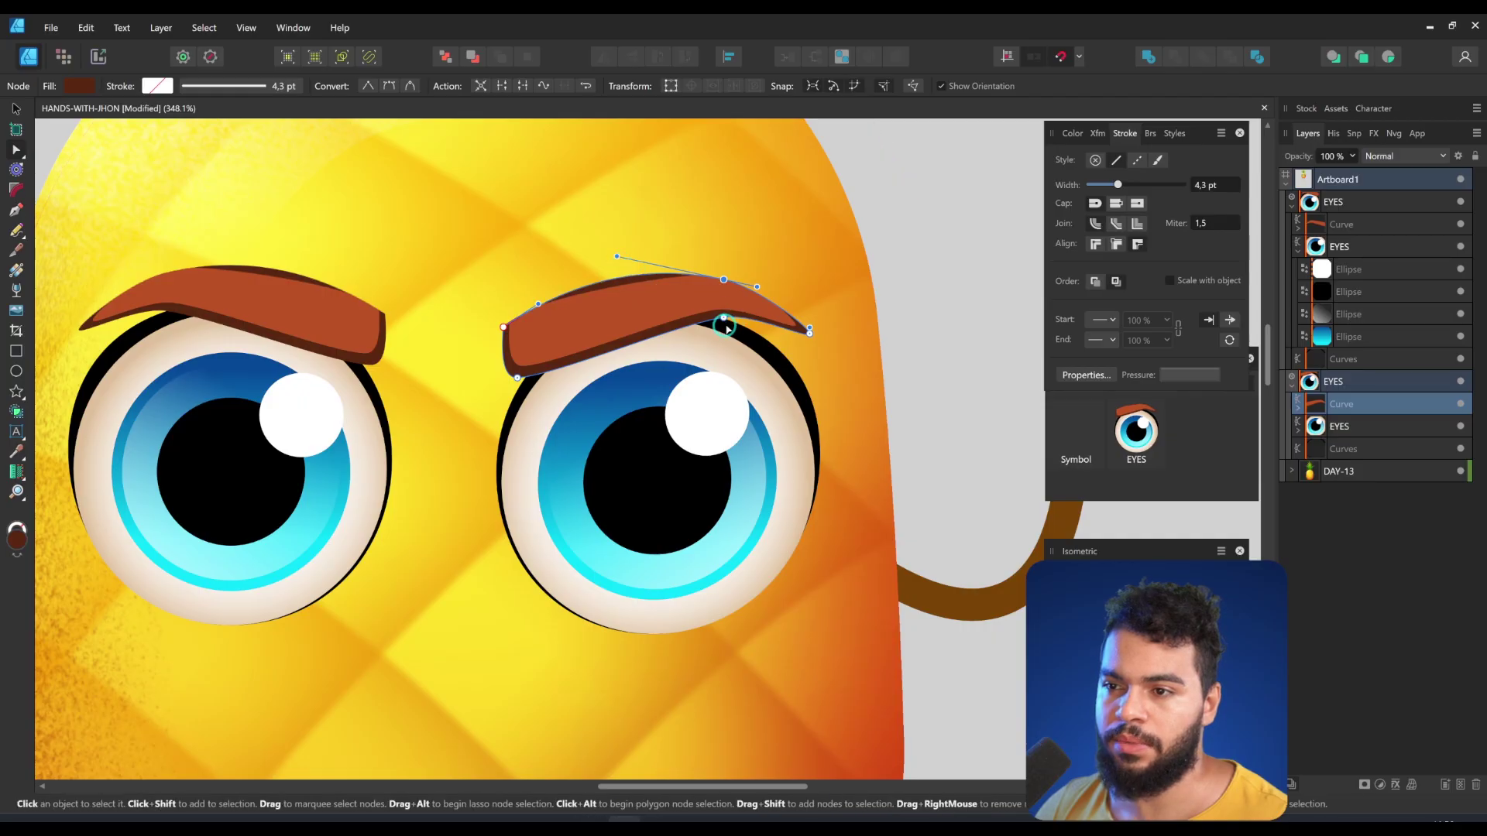
left_click_drag(677, 318, 614, 319)
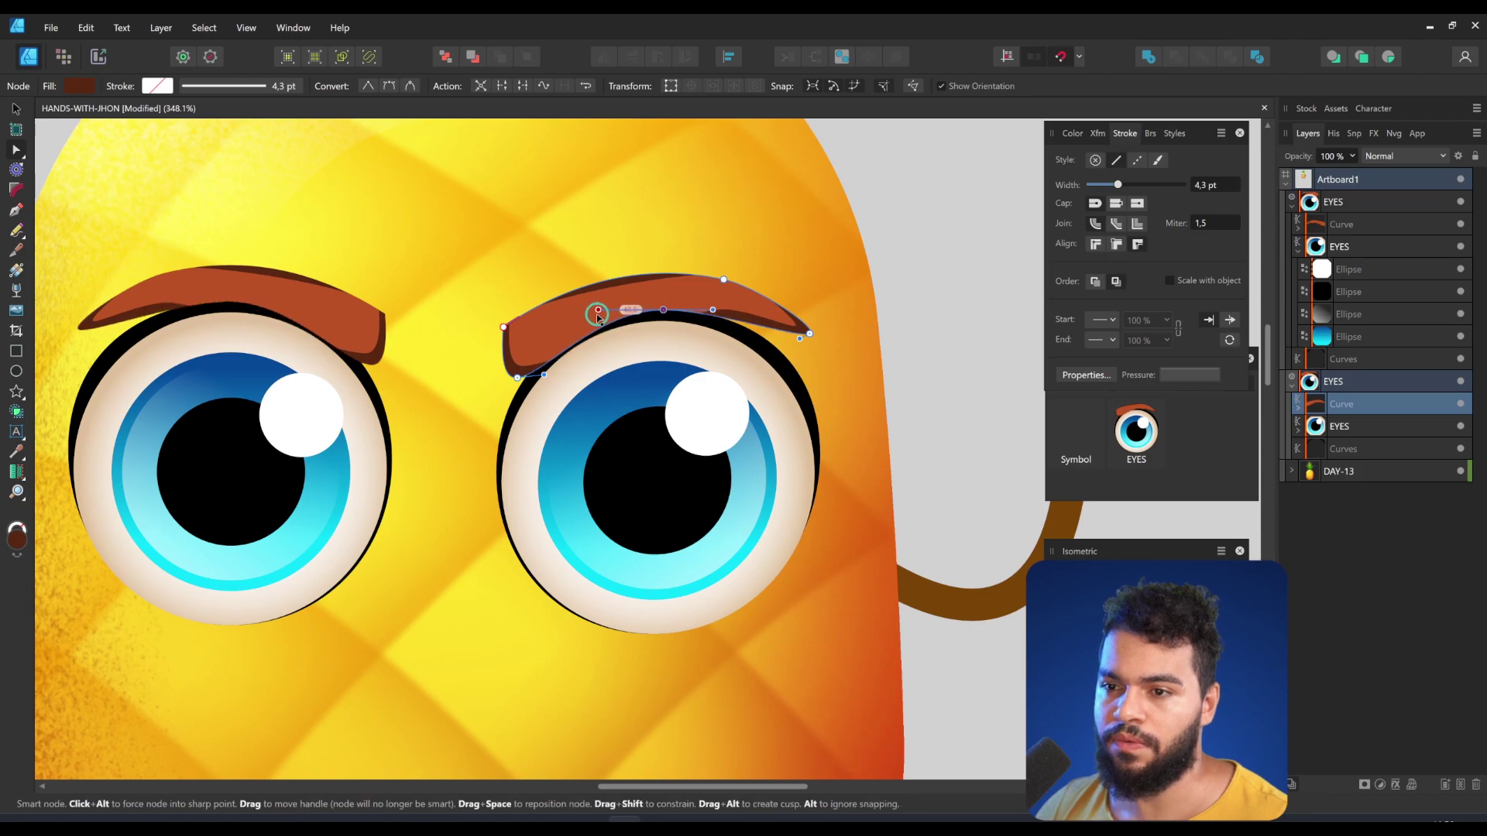
Bend the eyebrow's lighter inner shape to follow the same arch and round the brow's thick inner end.
key("v")
key("ctrl+j")
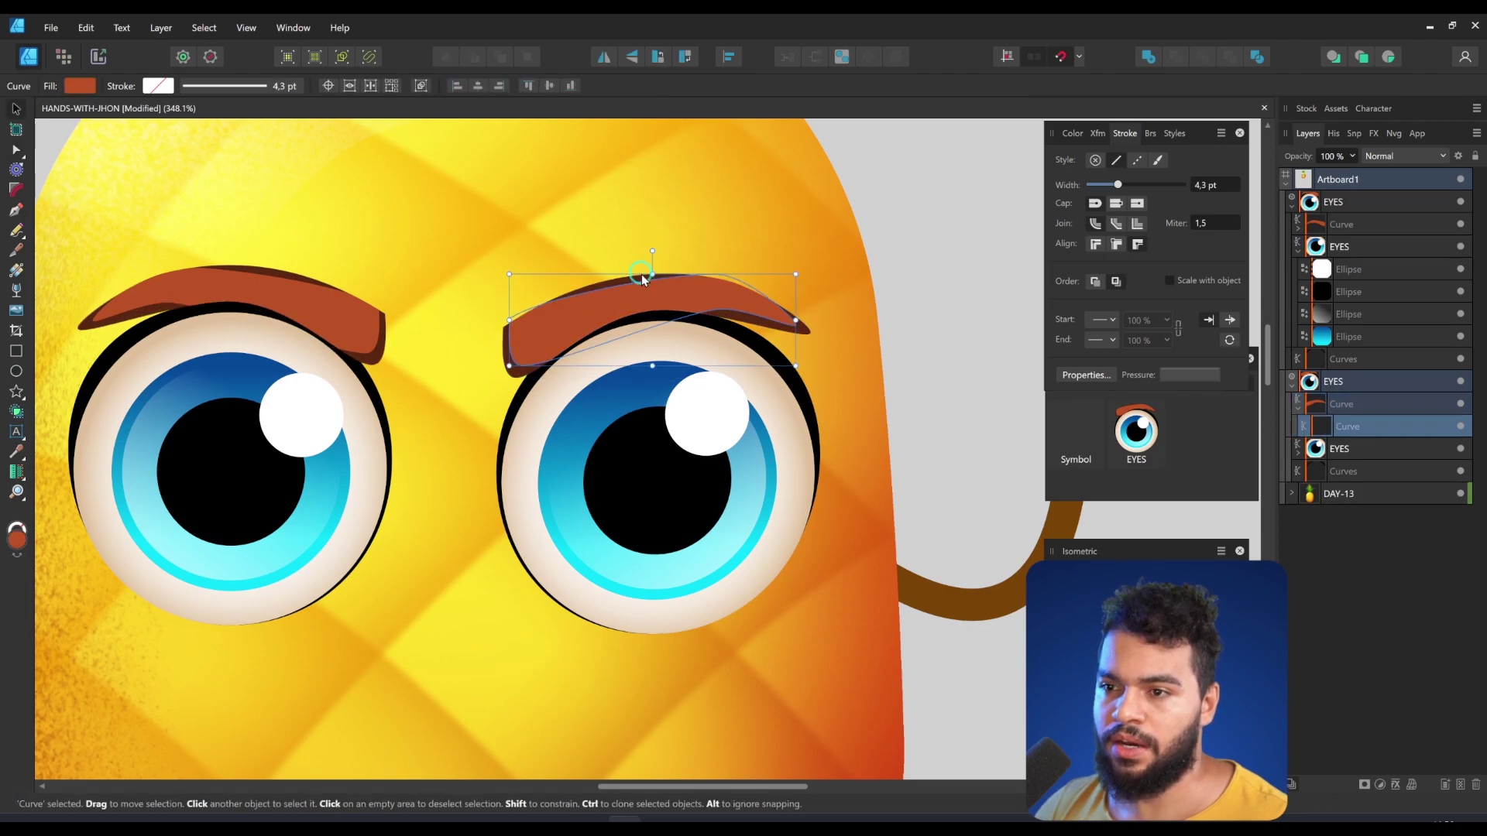
key("a")
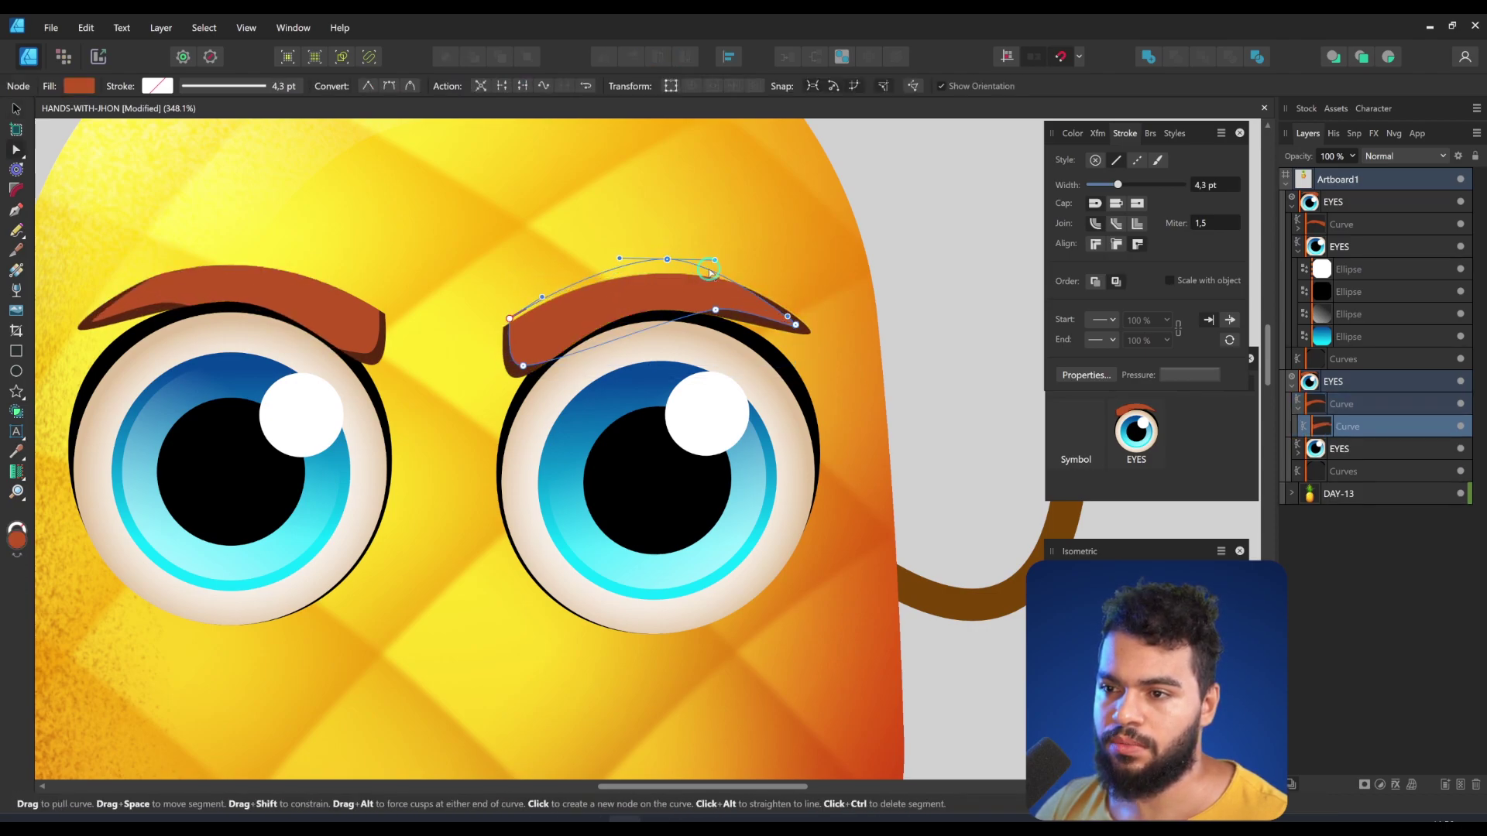
left_click_drag(715, 310, 667, 297)
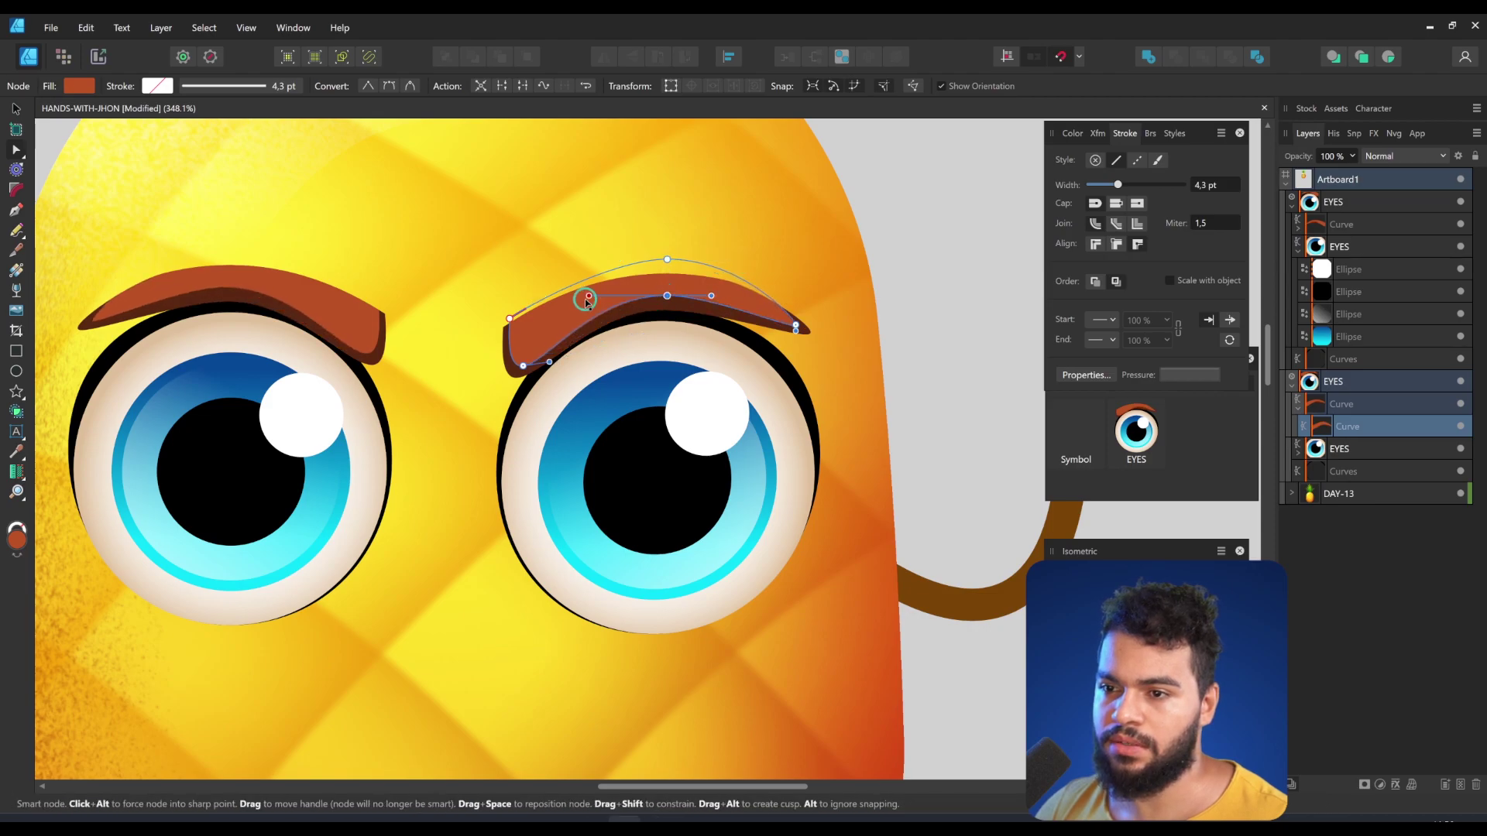
left_click(521, 373)
left_click_drag(525, 367, 497, 350)
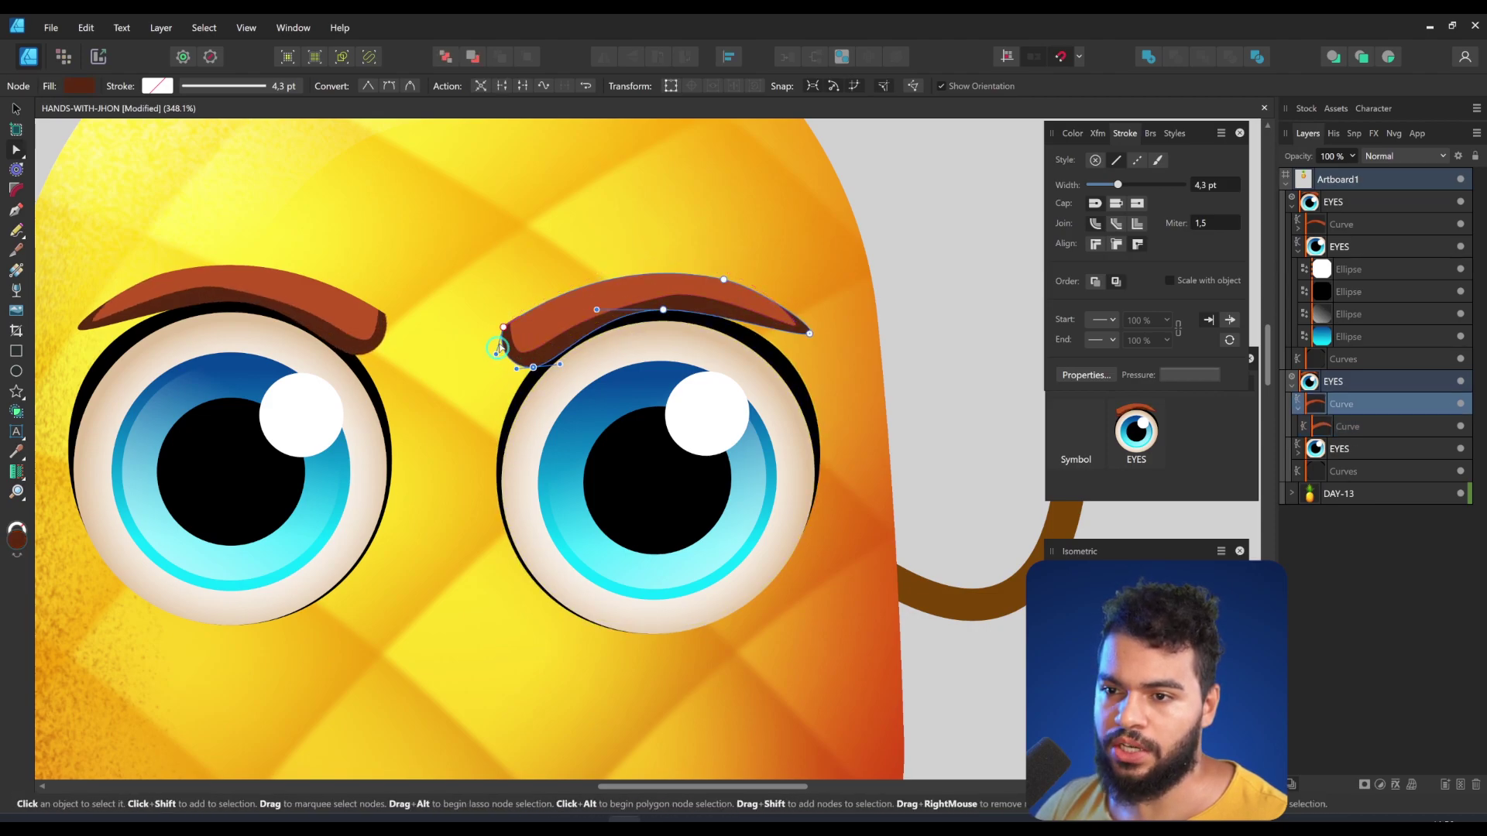
Flatten, rotate and reposition the right eyebrow so it curves above the eye and slopes down toward its outer tip.
left_click_drag(732, 326, 787, 381)
key("v")
left_click_drag(728, 340, 734, 277)
left_click_drag(718, 319, 764, 274)
left_click_drag(617, 221, 666, 252)
key("z")
mouse_move(763, 344)
left_mouse_down()
mouse_move(718, 345)
mouse_move(737, 318)
mouse_move(767, 318)
left_mouse_up()
Select the eyeball and its black outline together and lower their top nodes to flatten the upper eyelid line.
key("v")
left_click(672, 304)
key("a")
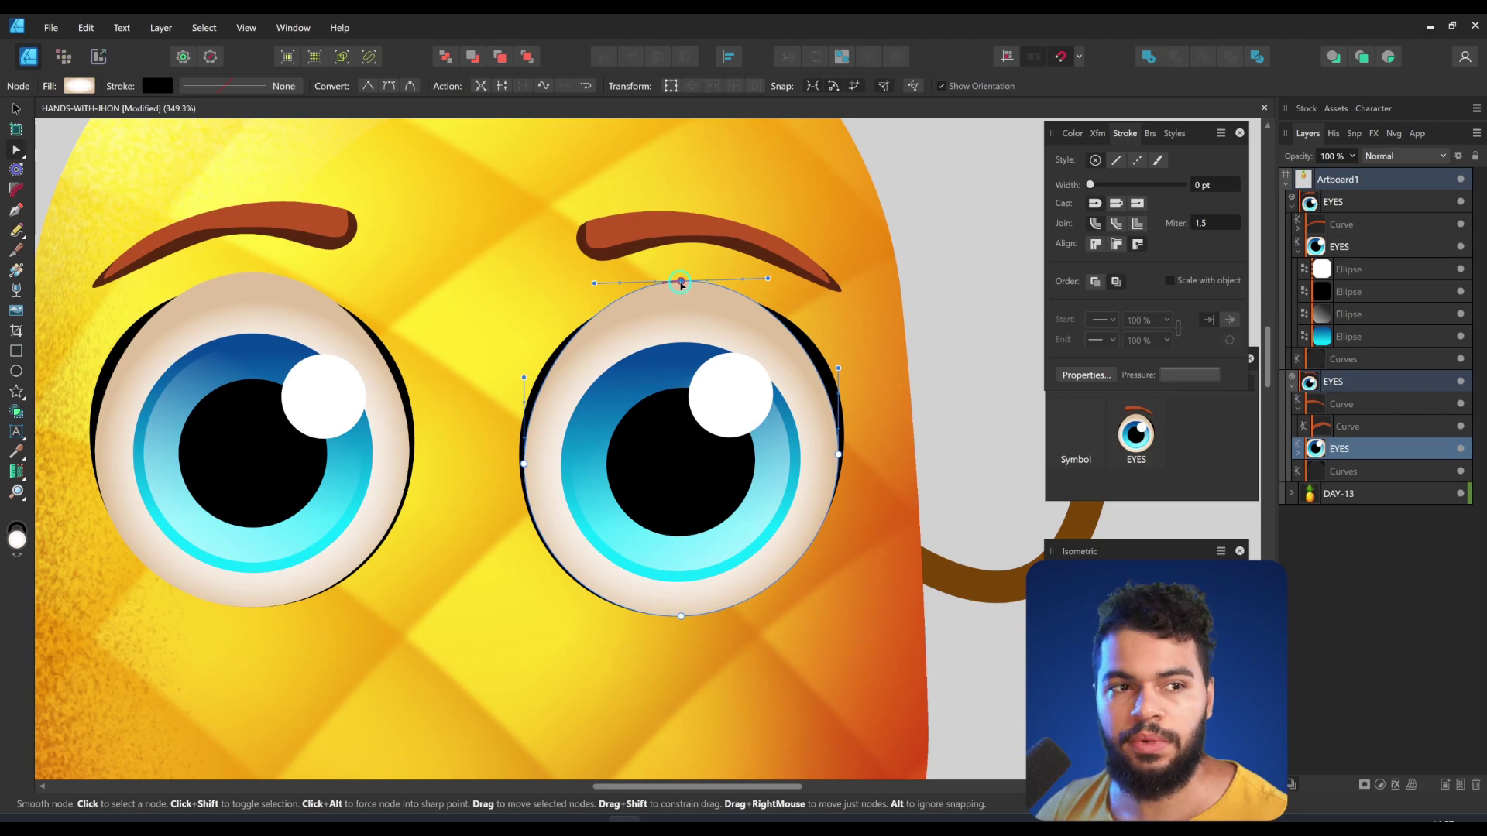
left_click_drag(681, 284, 681, 277)
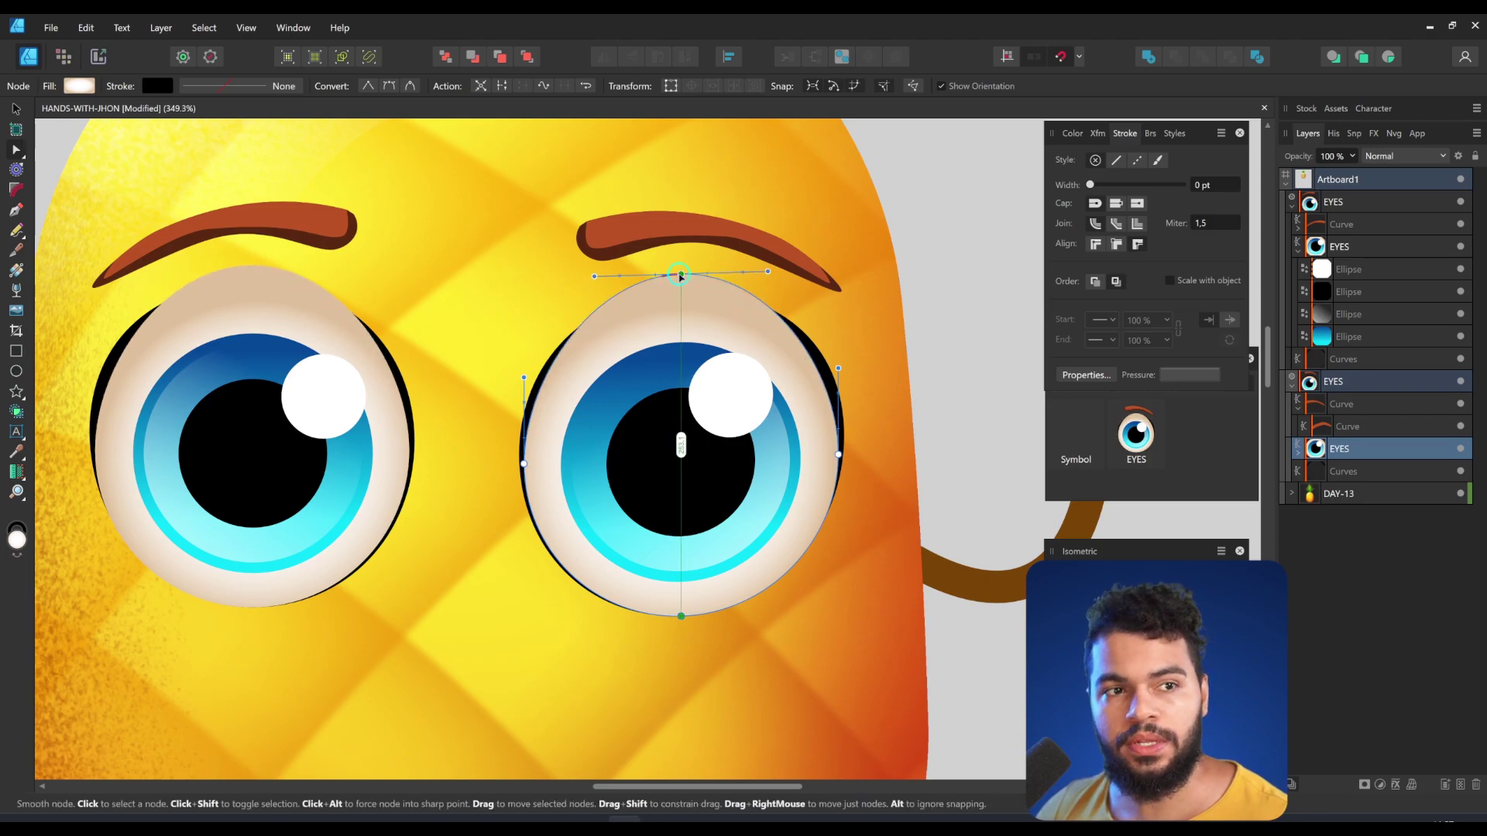
key("ctrl+z")
left_click(1374, 471, "shift")
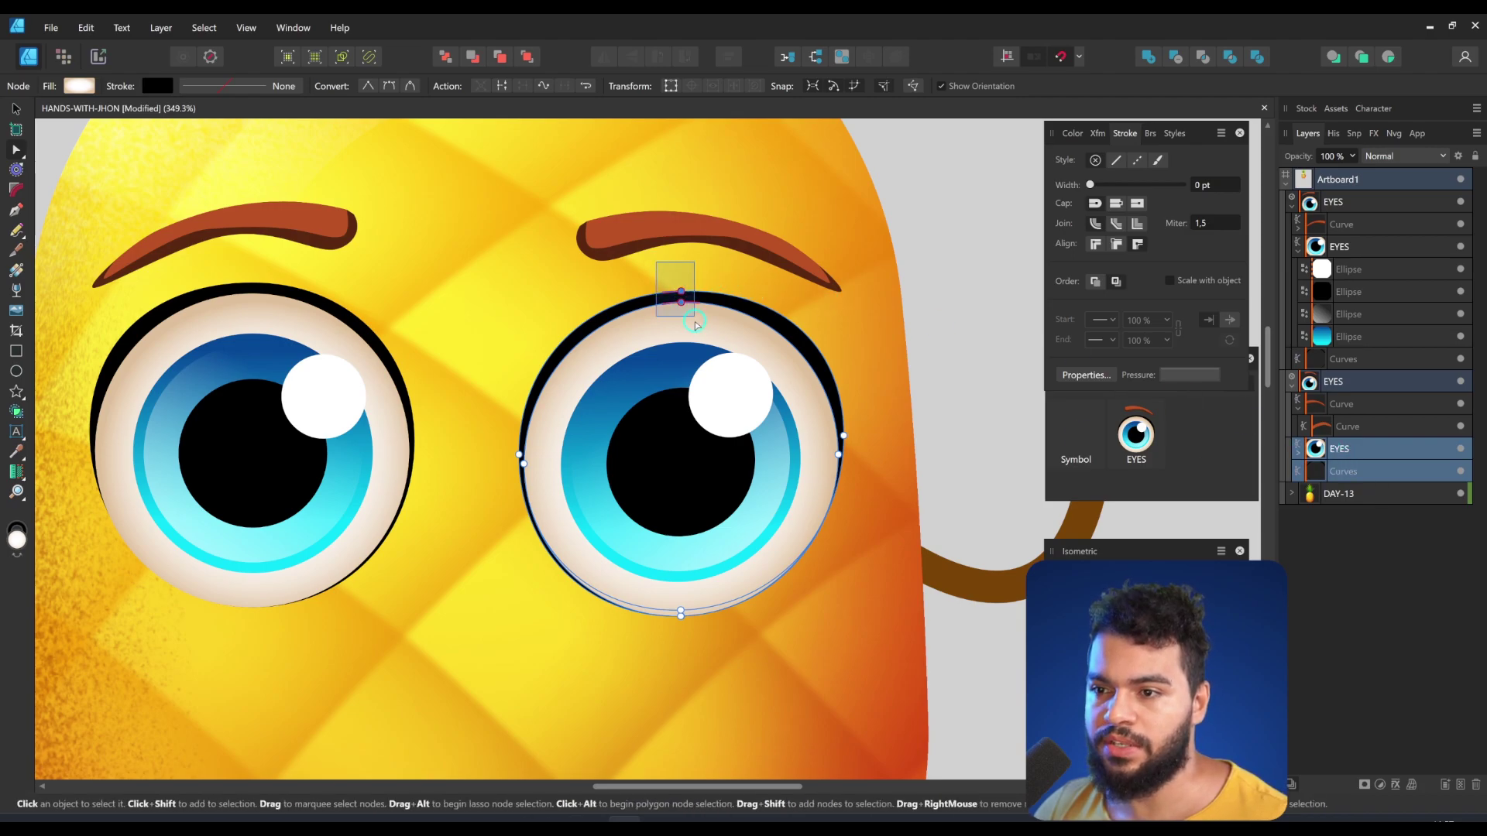
left_click_drag(680, 298, 683, 403)
left_click_drag(683, 403, 662, 356)
key("a")
scroll(654, 411, "left", 1)
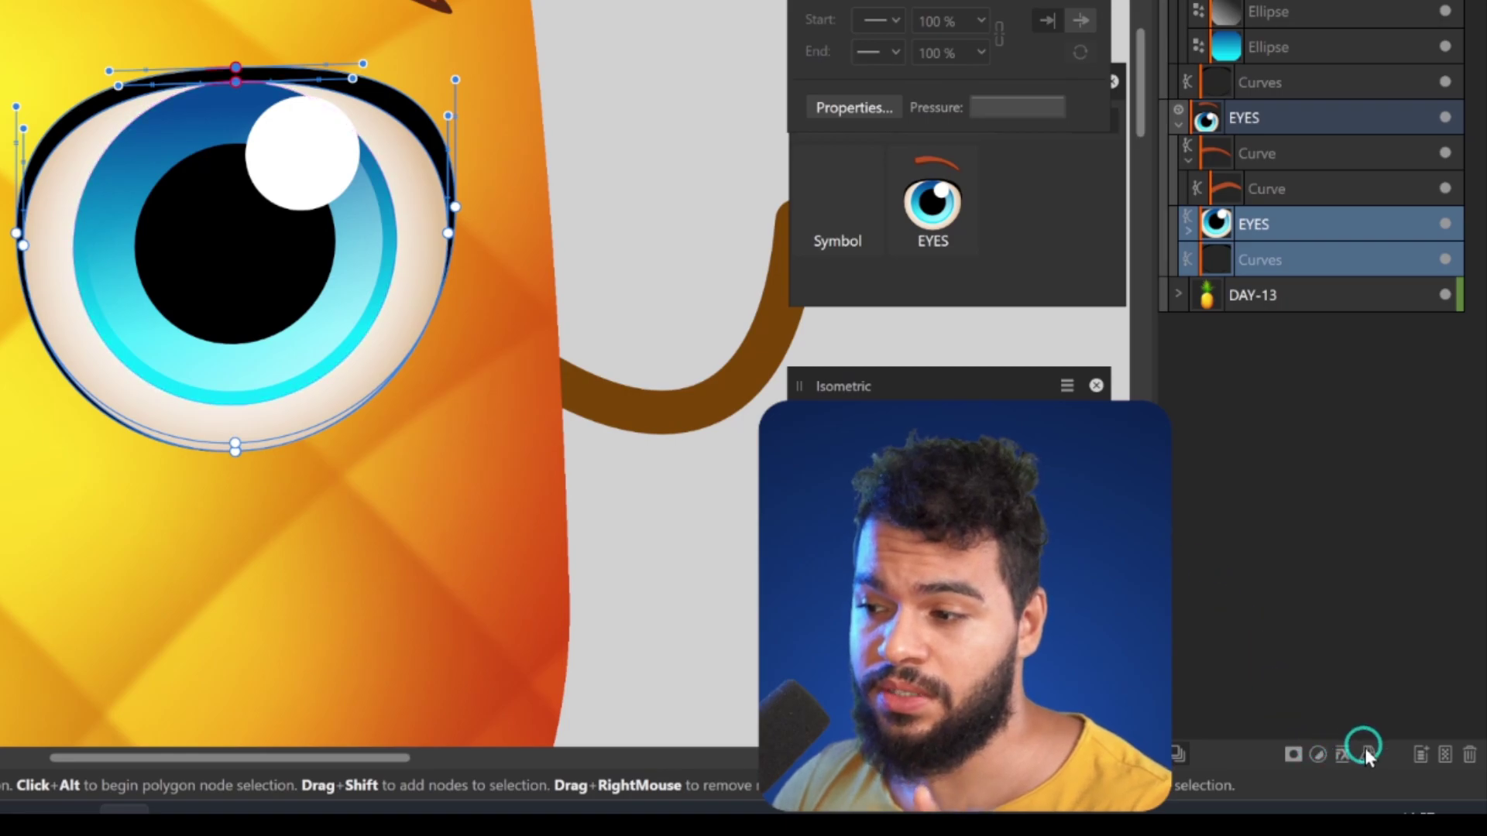
Try a Quad warp group on the eyeball and its outline, skewing the two upper corners.
left_click(1410, 784)
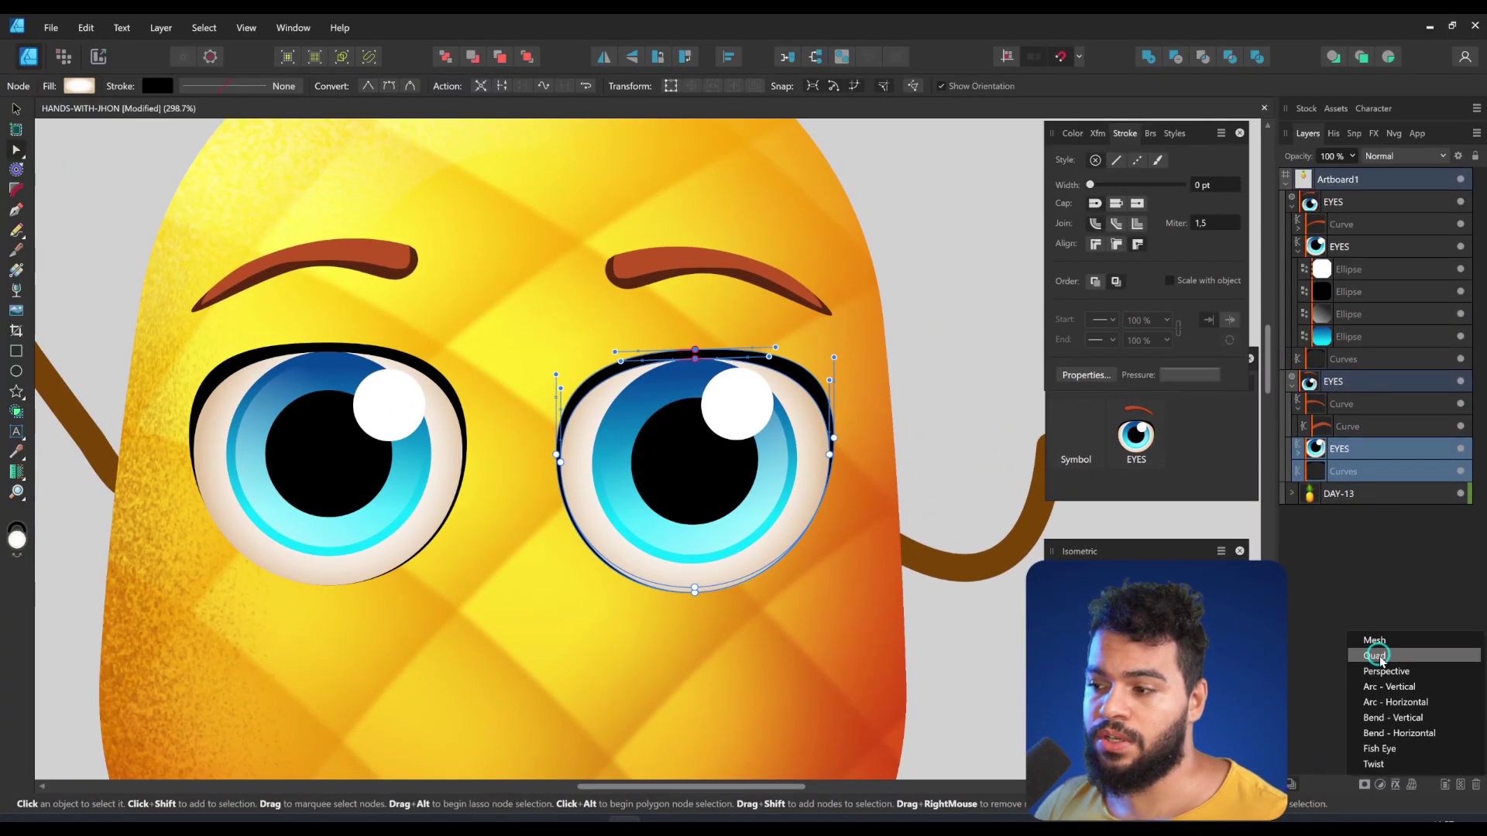
left_click(1375, 656)
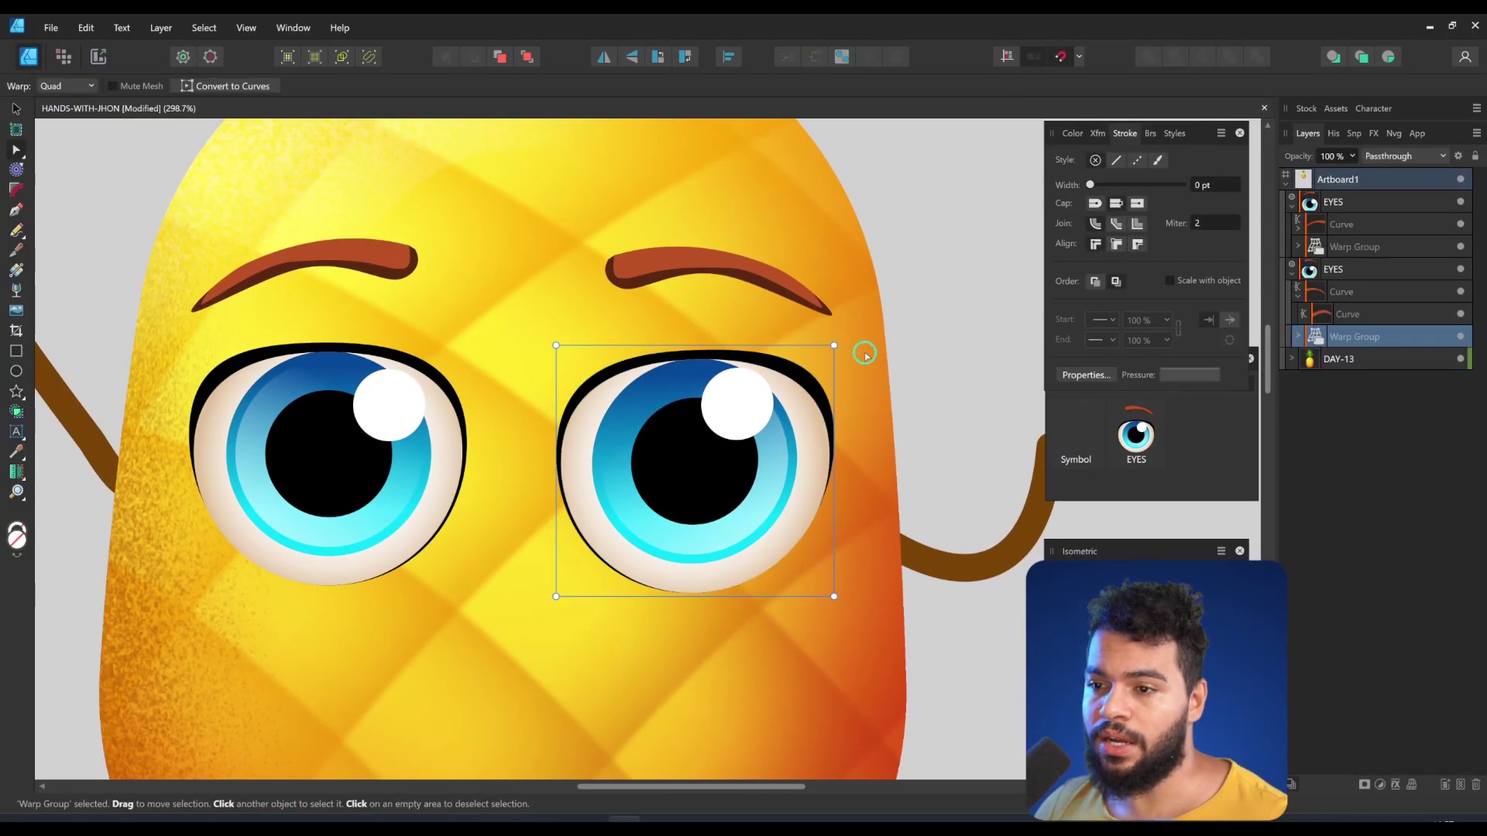
left_click_drag(825, 298, 826, 291)
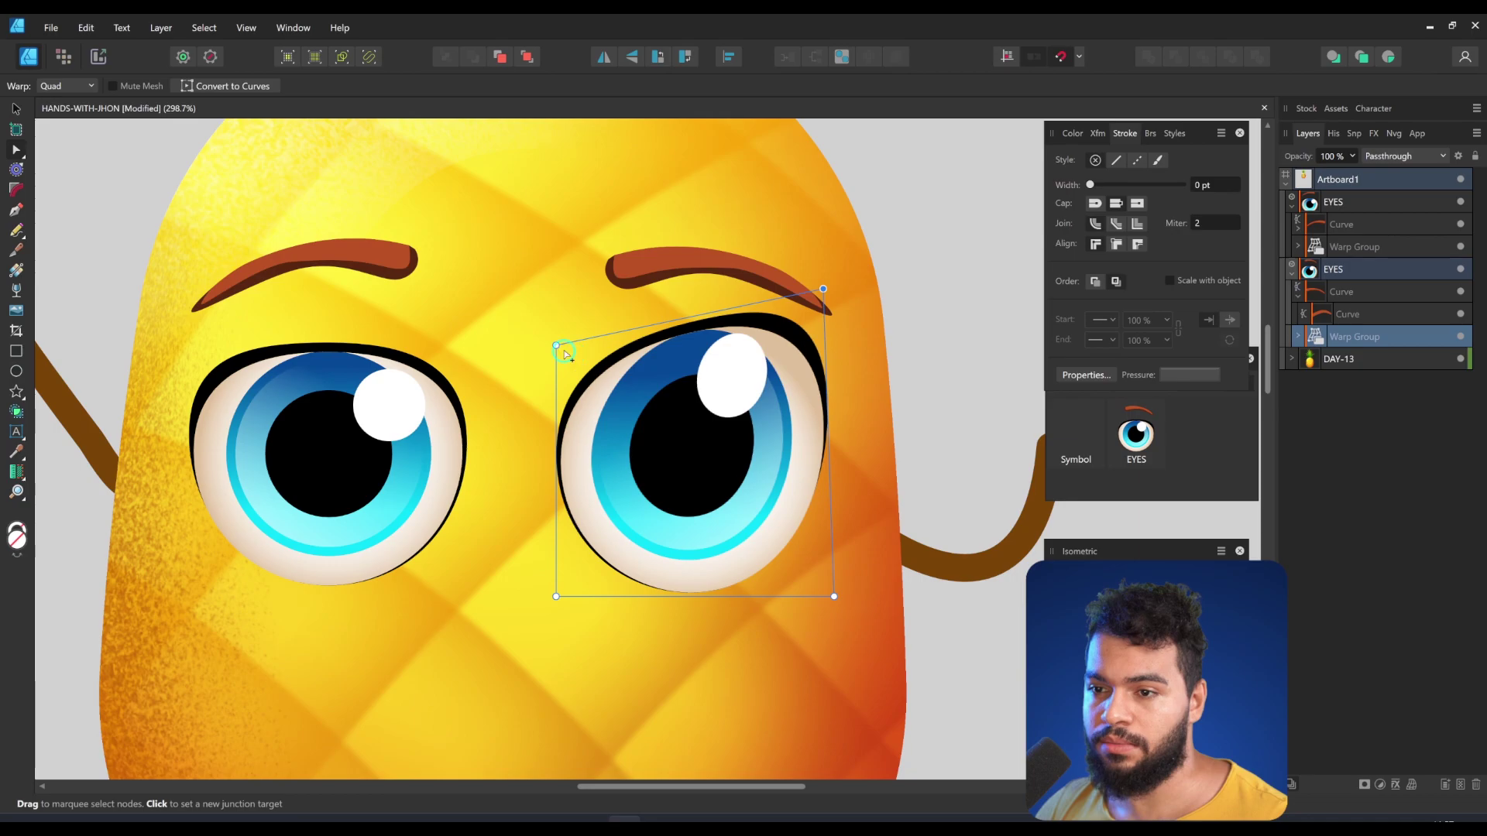
left_click_drag(555, 360, 573, 387)
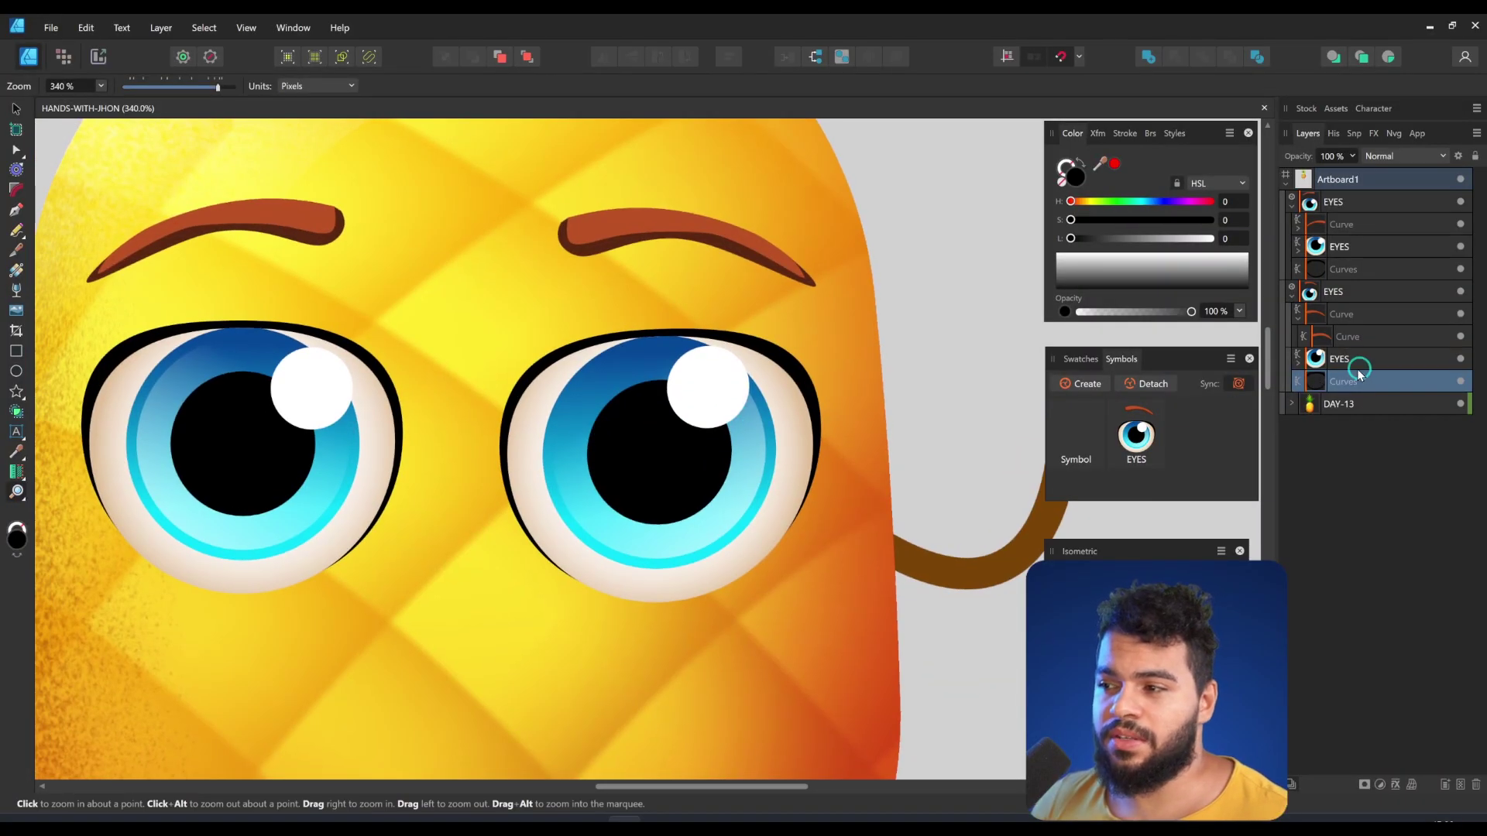
Try recoloring the iris ellipse's gradient with reddish brown at the upper stop and amber (HSL 40, 95, 50) at the lower stop.
key("v")
double_click(707, 524)
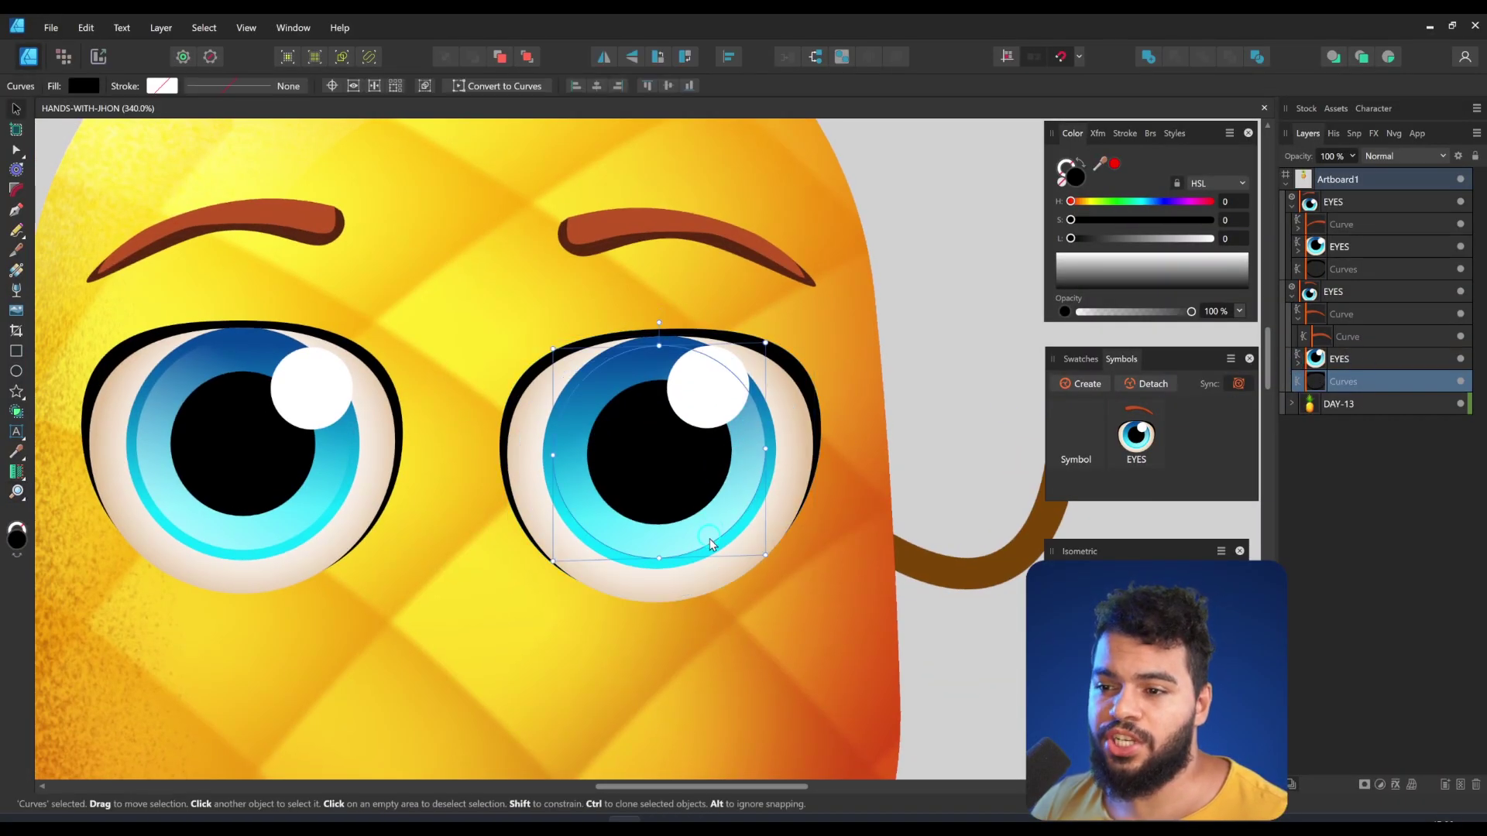
left_click_drag(706, 550, 702, 540)
left_click(1349, 450)
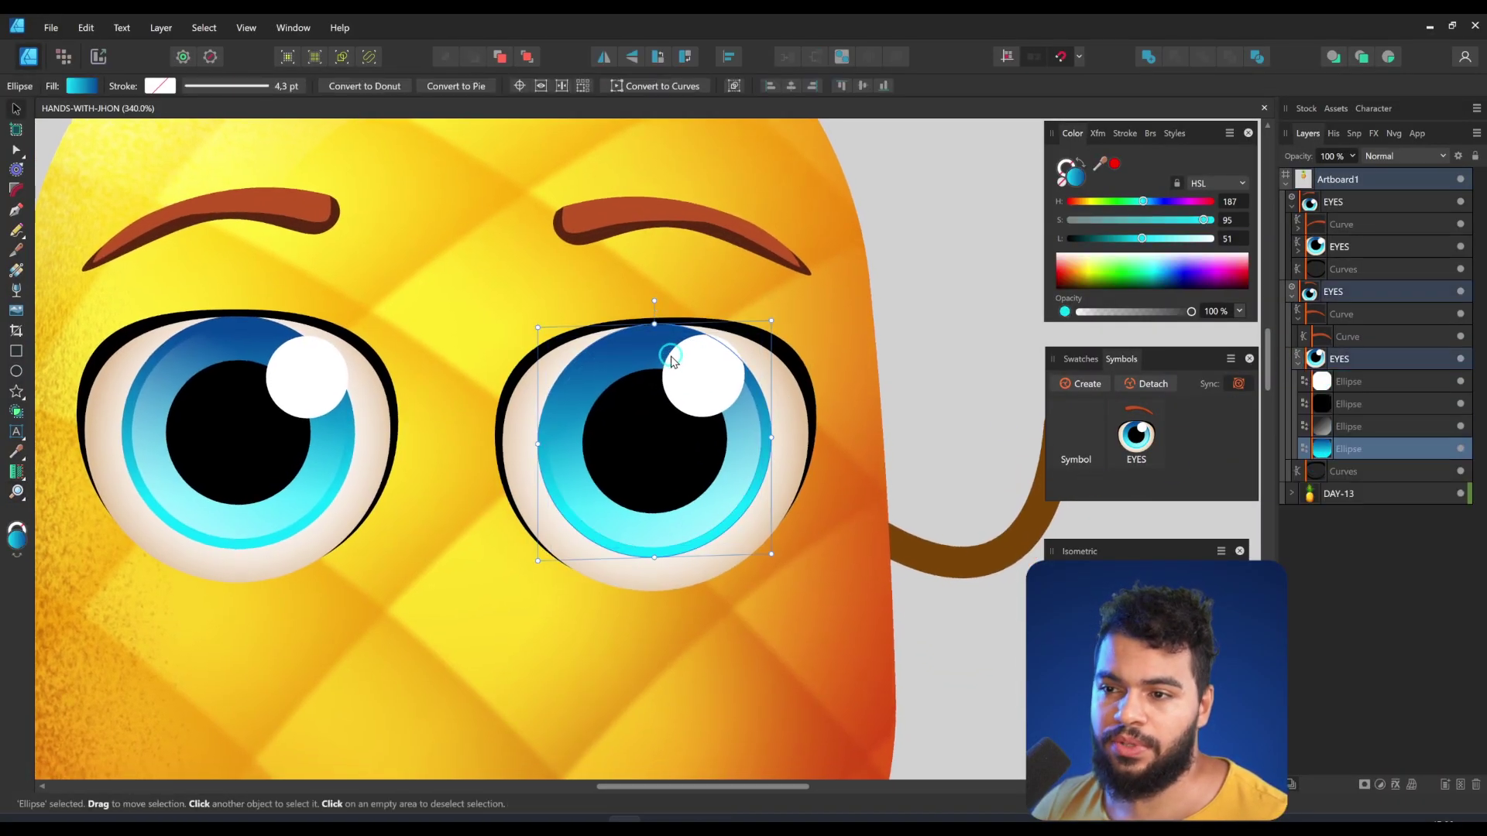
key("g")
left_click_drag(1100, 207, 1080, 206)
left_click(669, 509)
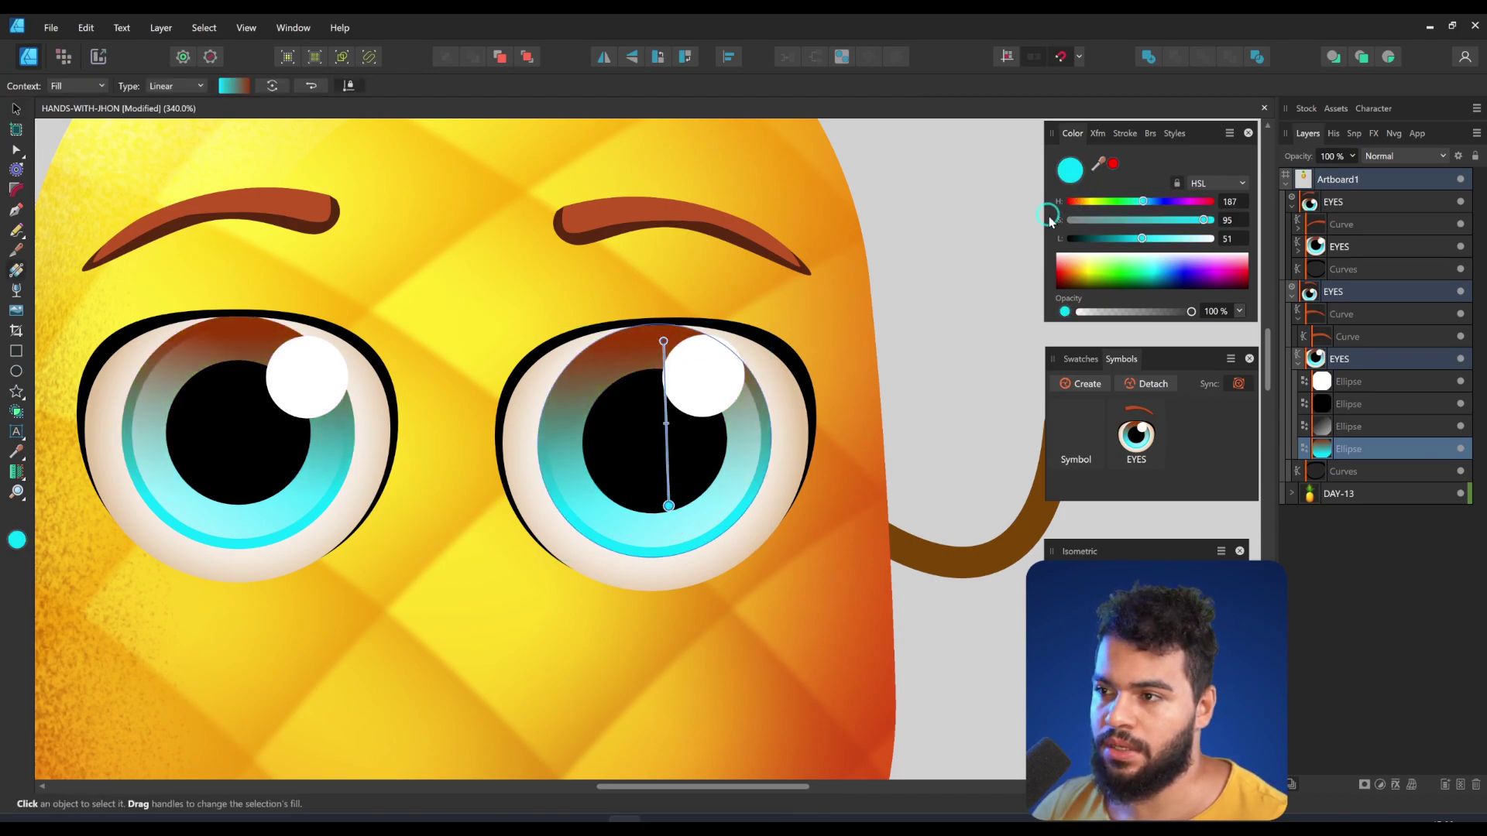
left_click(1080, 202)
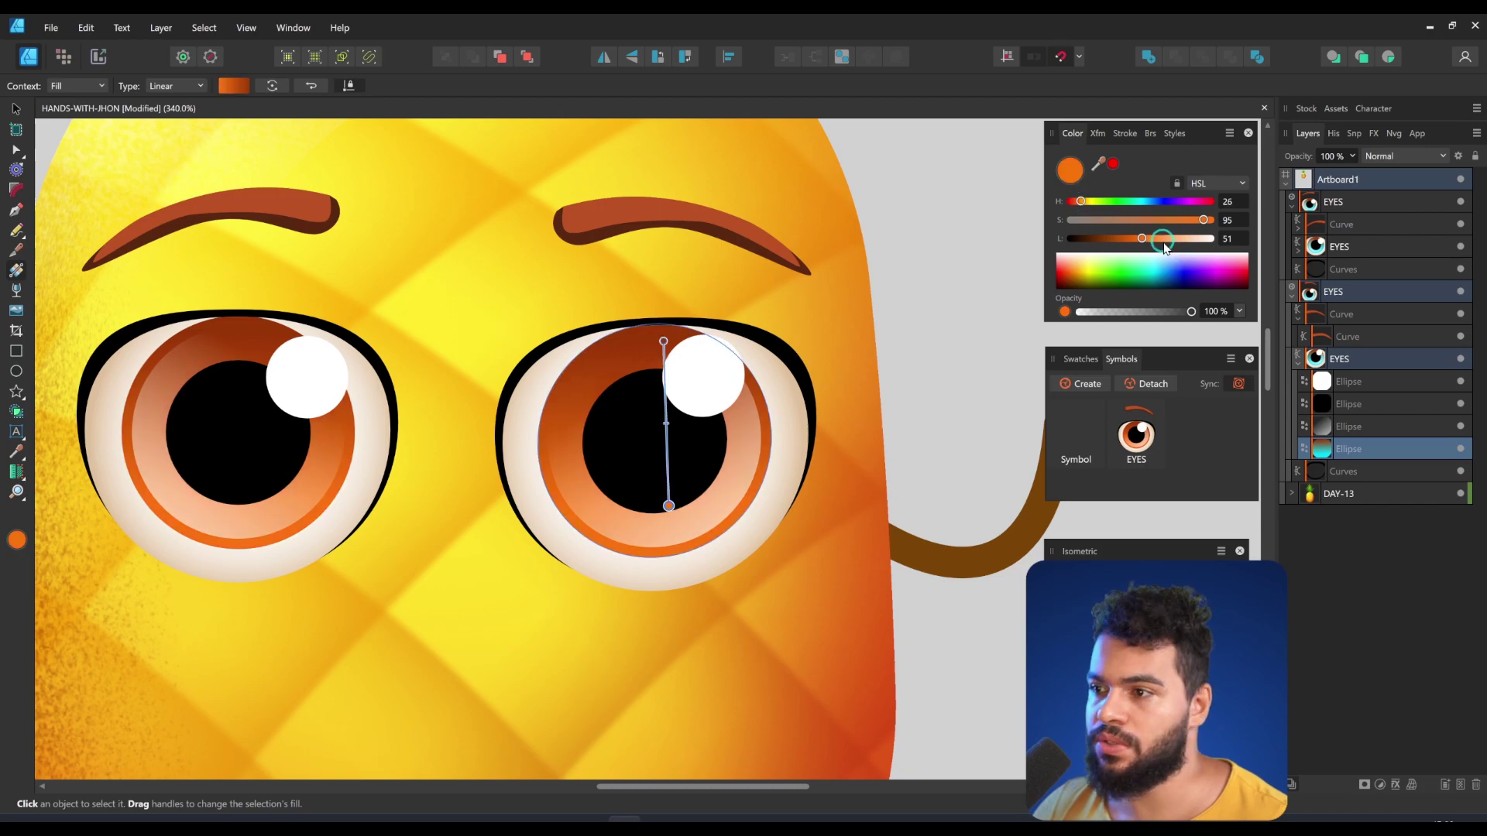
left_click_drag(1164, 246, 1160, 239)
left_click_drag(1080, 201, 1088, 204)
left_click_drag(1159, 240, 1140, 239)
Try a solid orange fill (HSL 18, 95, 50) on the iris ellipse and undo all the iris color changes.
left_click_drag(670, 432, 622, 397)
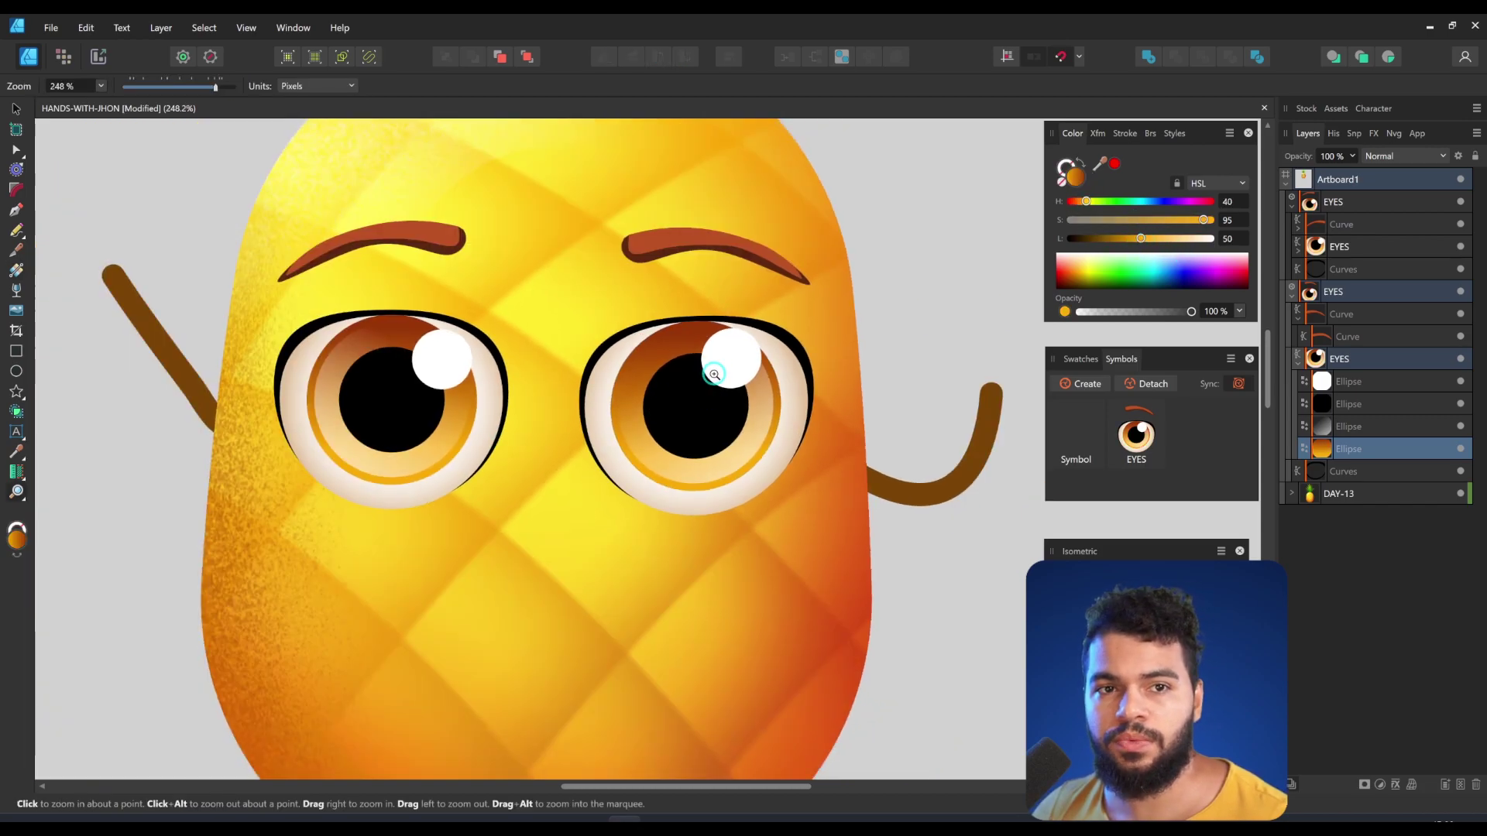
left_click_drag(736, 377, 981, 259)
key("v")
left_click_drag(1085, 201, 1079, 205)
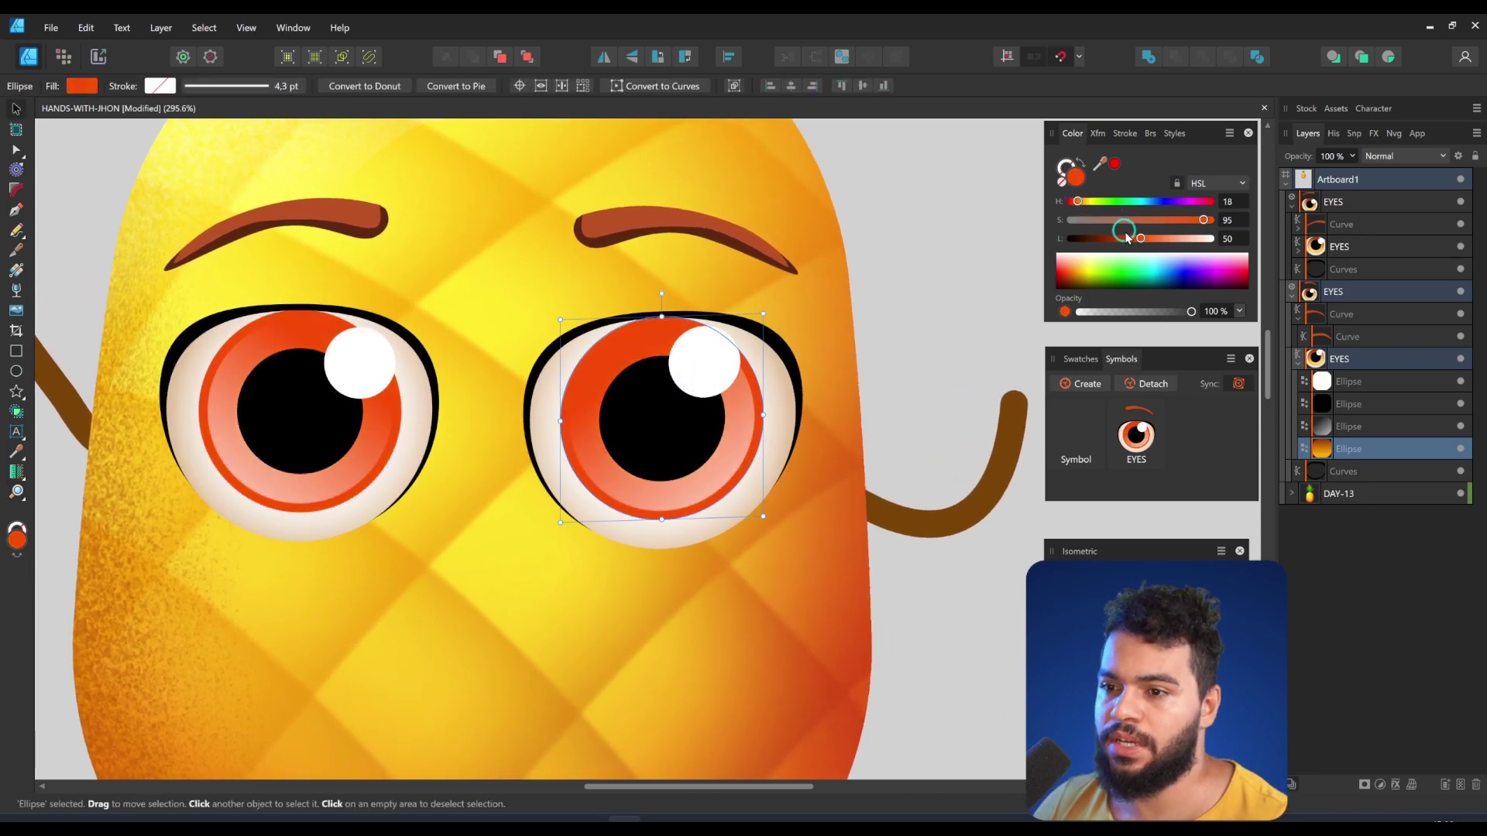
left_click(1146, 203)
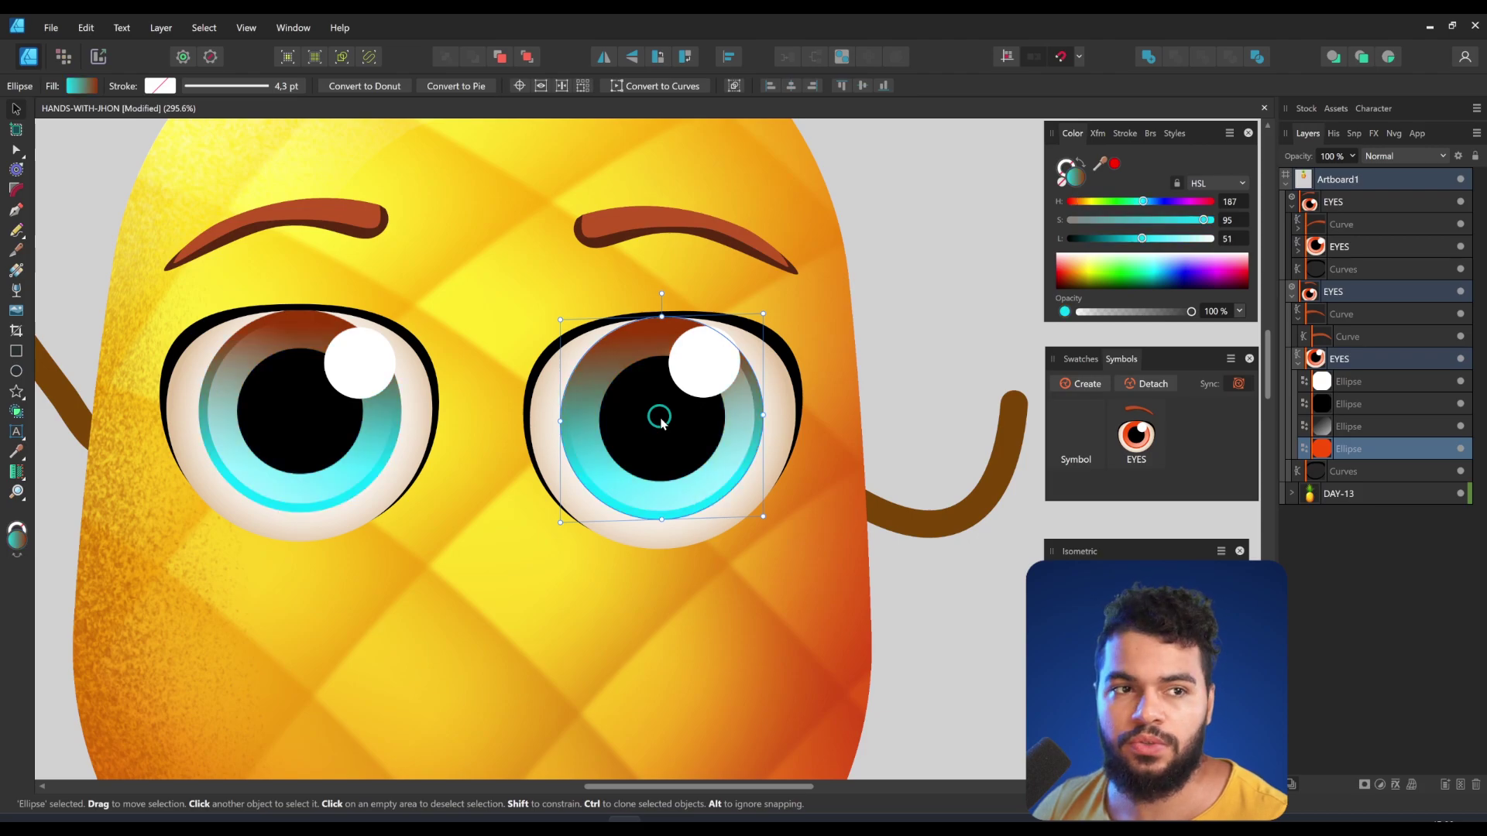
left_click_drag(661, 420, 684, 421)
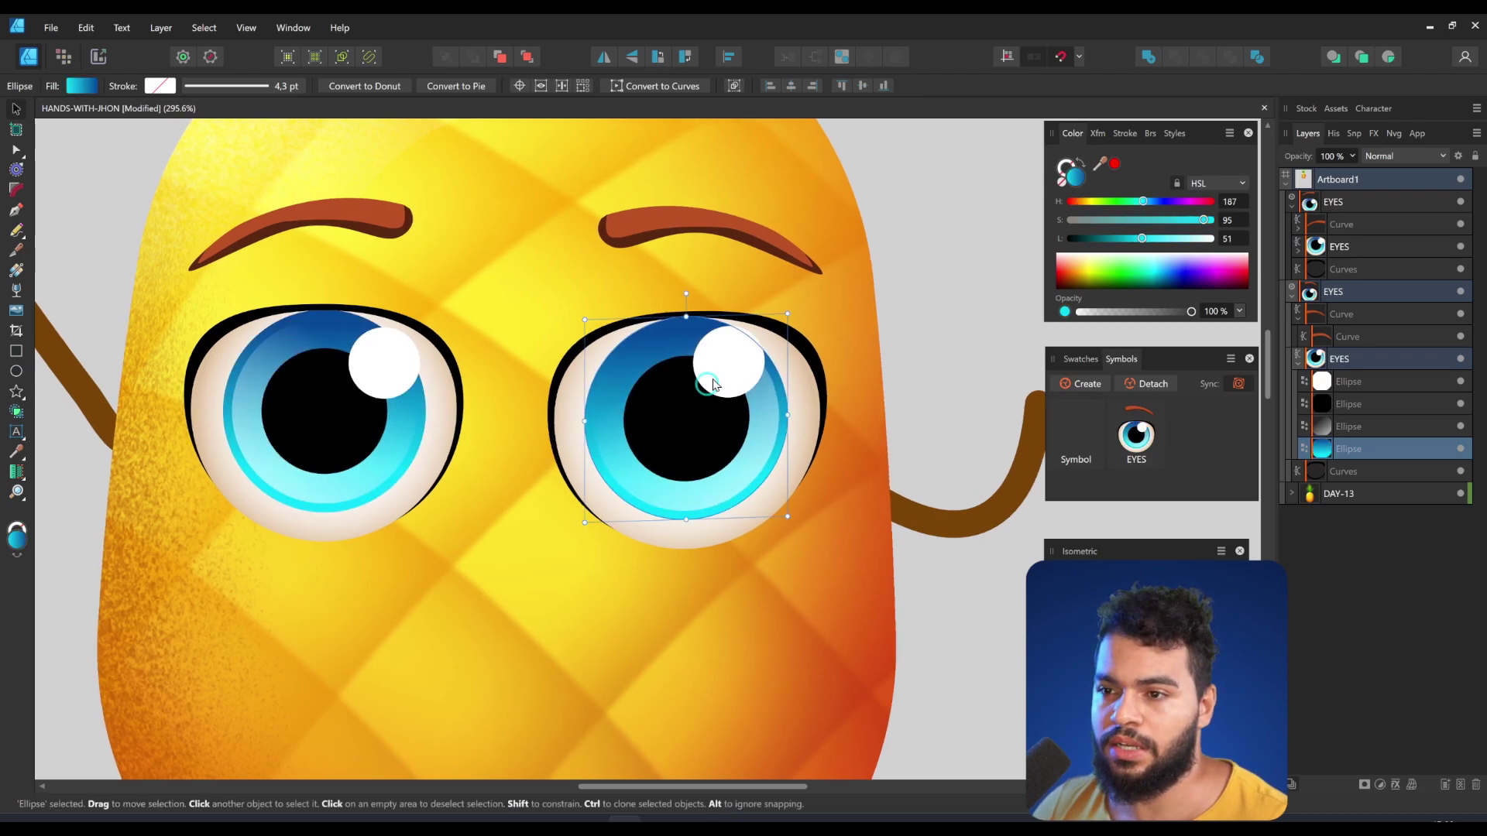
Group the four ellipses that form the iris, pupil and white highlight inside the right eyeball.
left_click_drag(530, 542, 545, 545)
left_click(867, 448)
key("z")
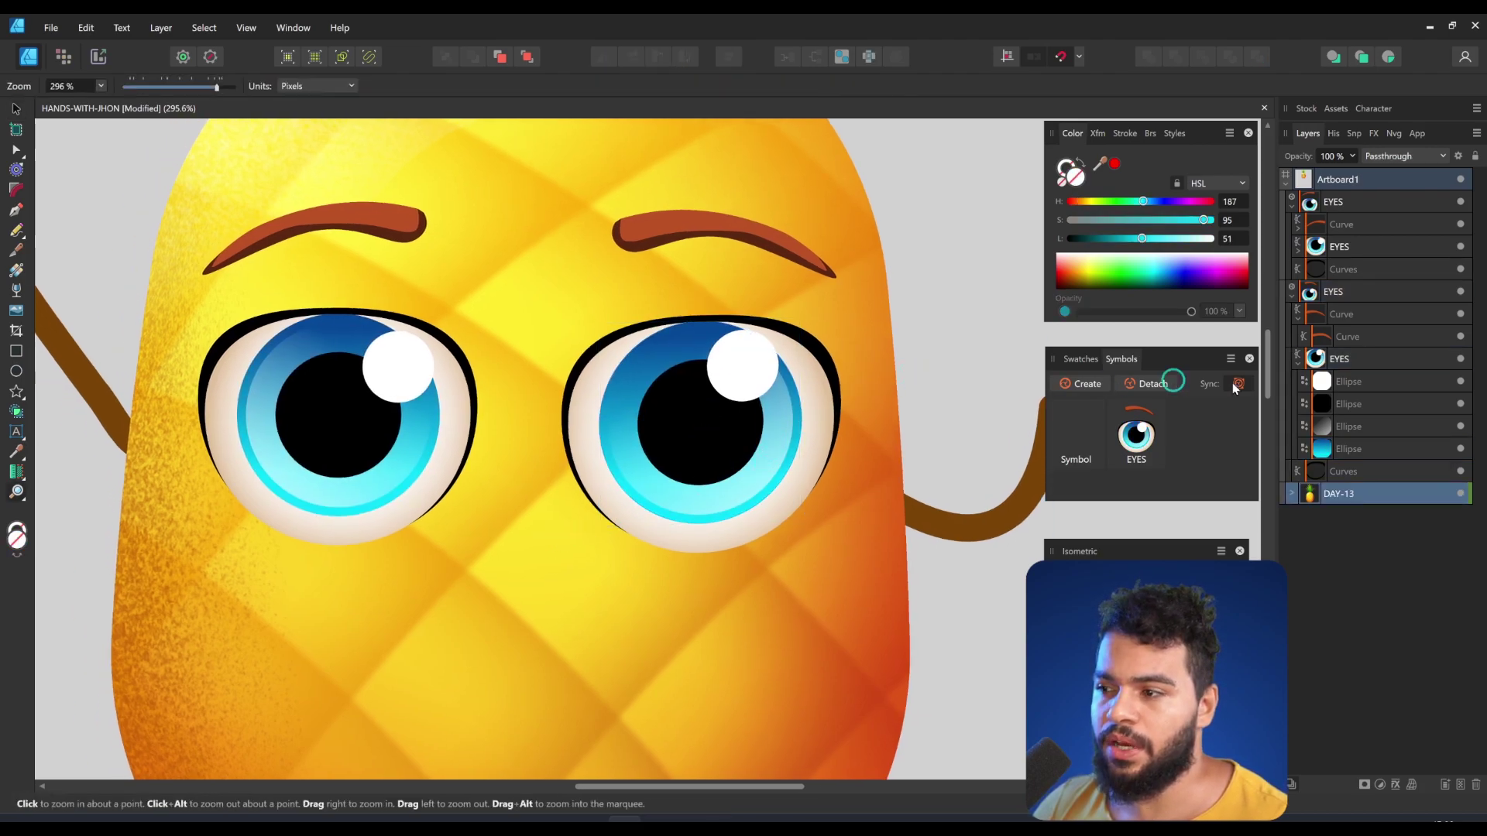
left_click(1345, 382)
left_click(1351, 449, "shift")
key("v")
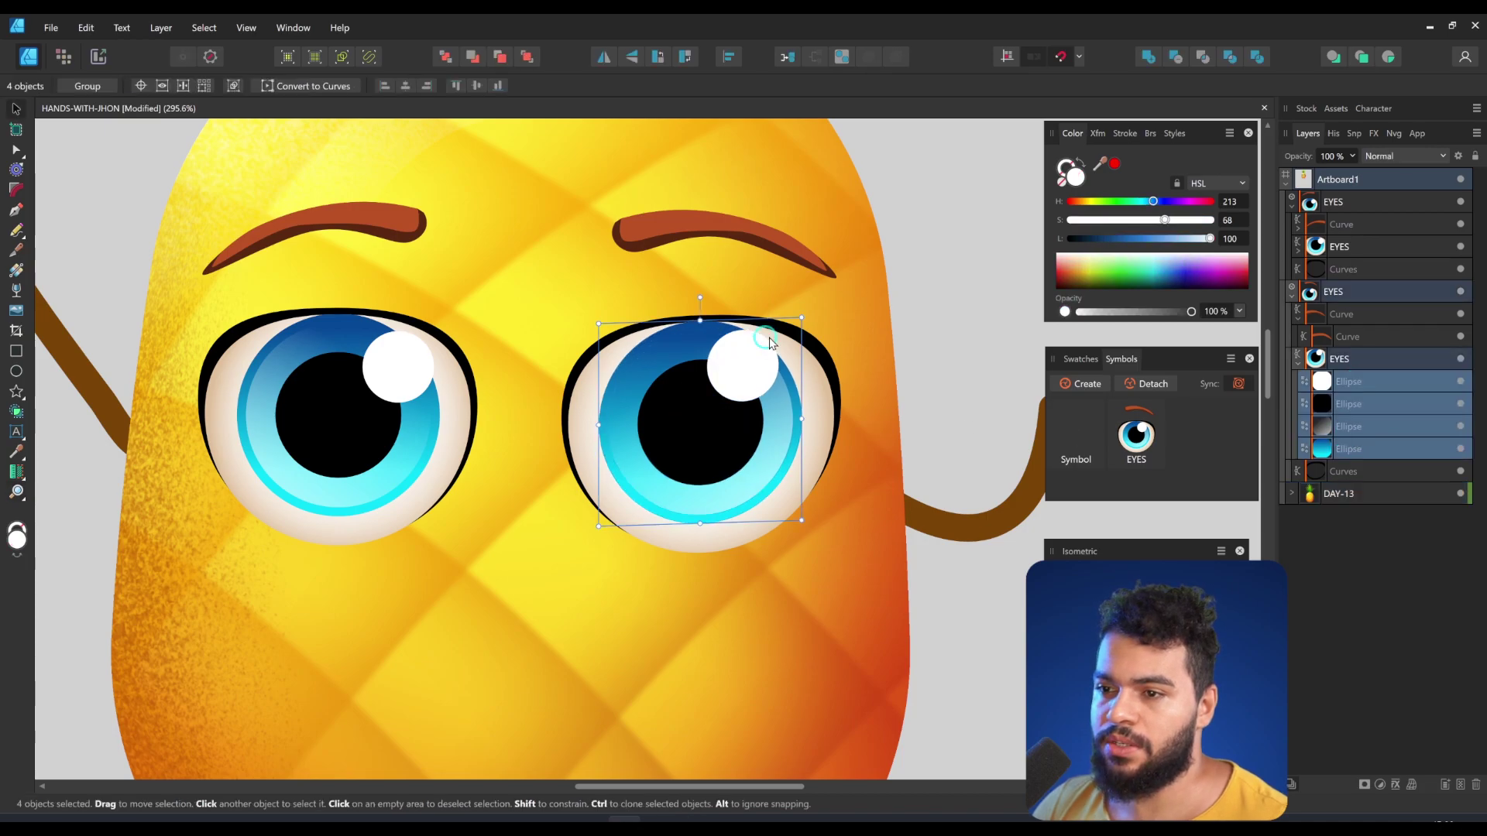
key("ctrl+g")
Scale the iris group down and move it toward the upper inner side of the eyeball.
left_click_drag(804, 317, 748, 372)
left_click_drag(712, 418, 705, 385)
left_click_drag(676, 226, 767, 248)
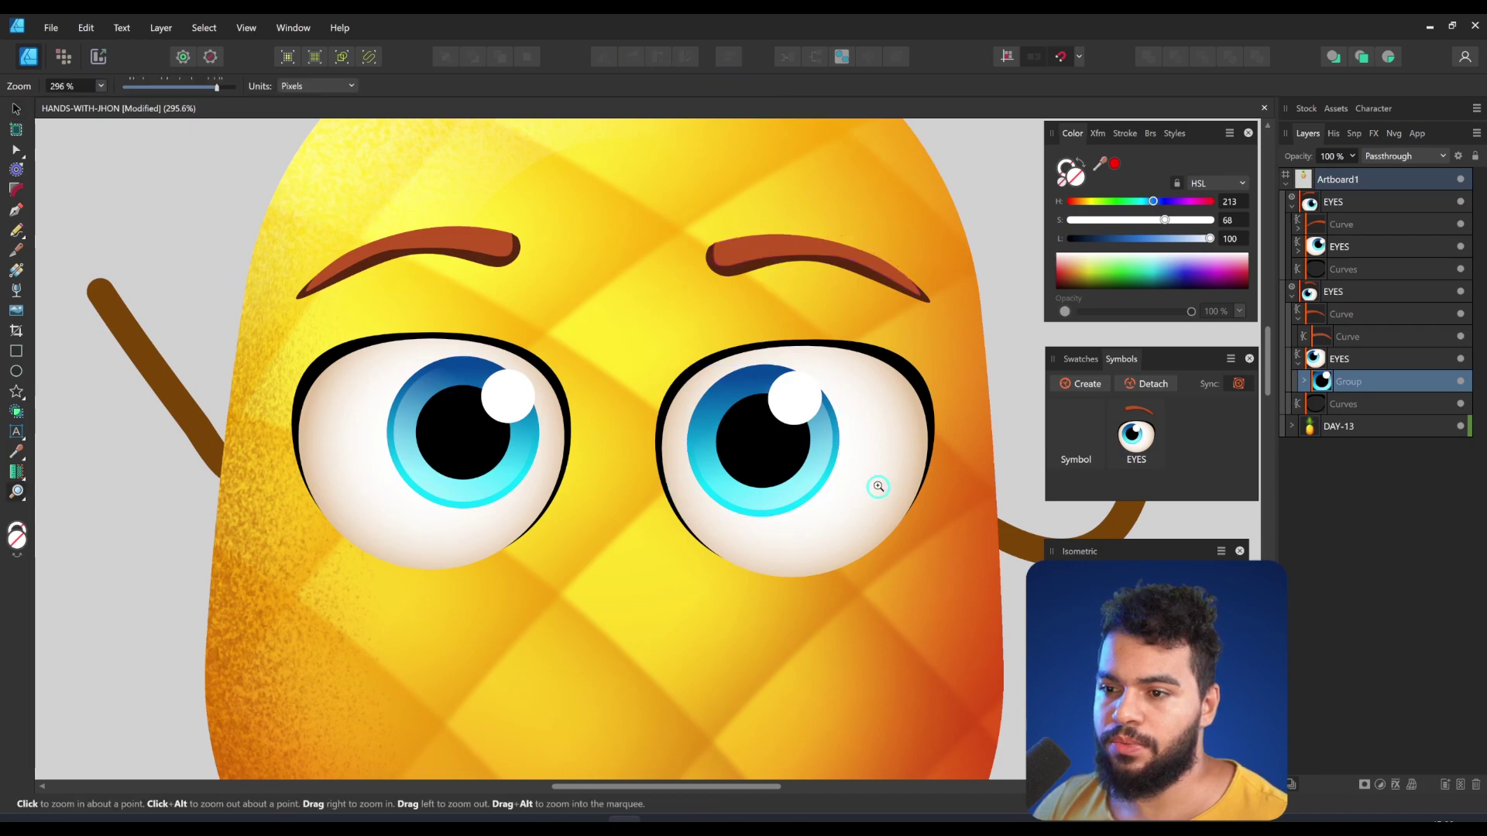
Select the eyeball and its black outline together and scale them down slightly, making the eye a little narrower.
left_click(891, 426)
key("a")
left_click(1128, 381)
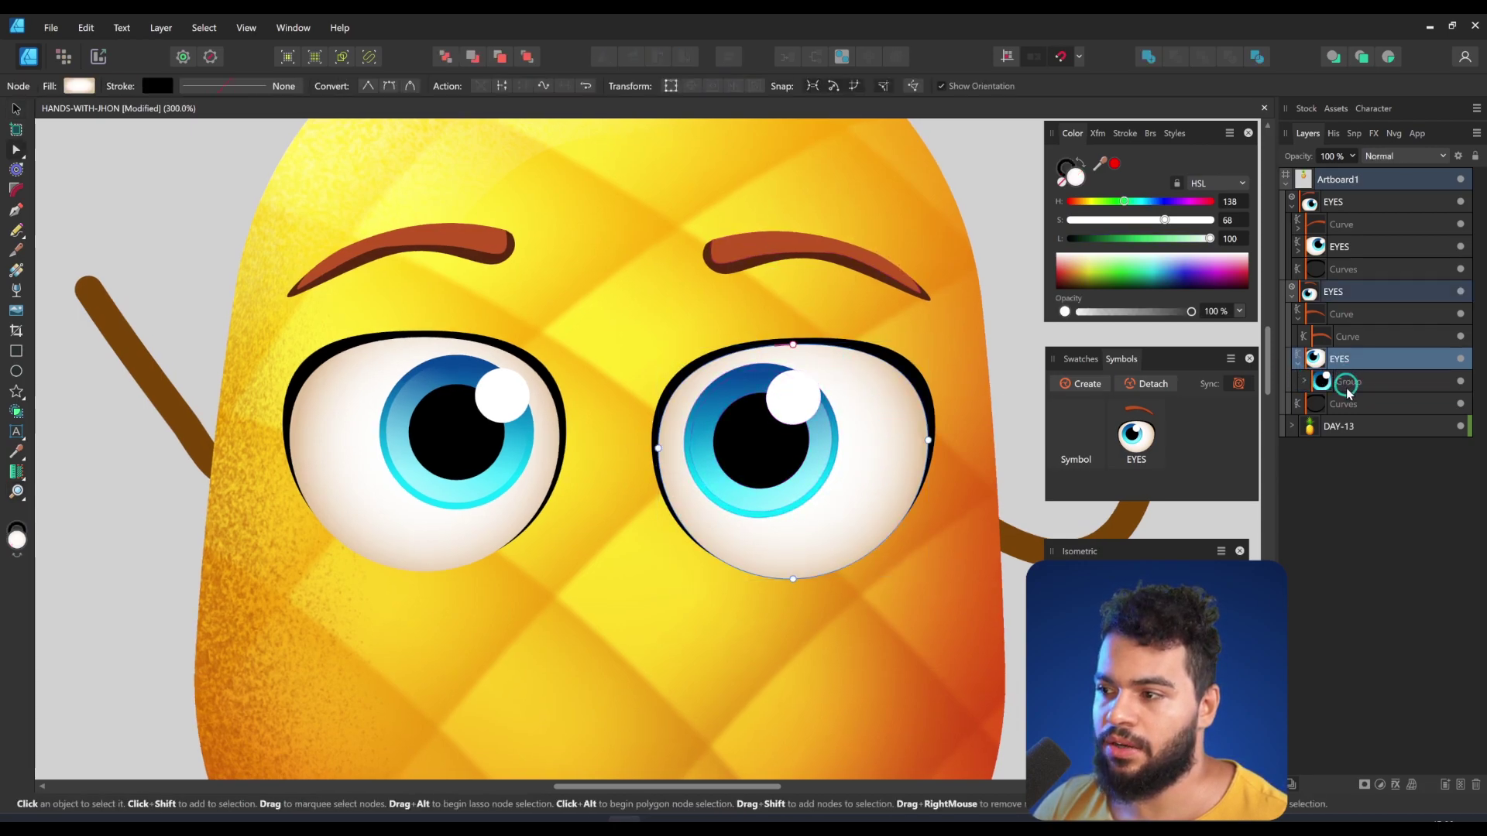
left_click(1345, 402, "ctrl")
mouse_move(780, 331)
left_mouse_down()
mouse_move(810, 376)
mouse_move(792, 338)
left_mouse_up()
key("v")
left_click_drag(933, 325, 921, 336)
left_click_drag(685, 491, 681, 430)
Draw a closed downward-pointing triangle between the two eyes with the Pen tool as the base of the mouth.
key("ctrl+space")
left_click_drag(582, 452, 549, 447)
key("p")
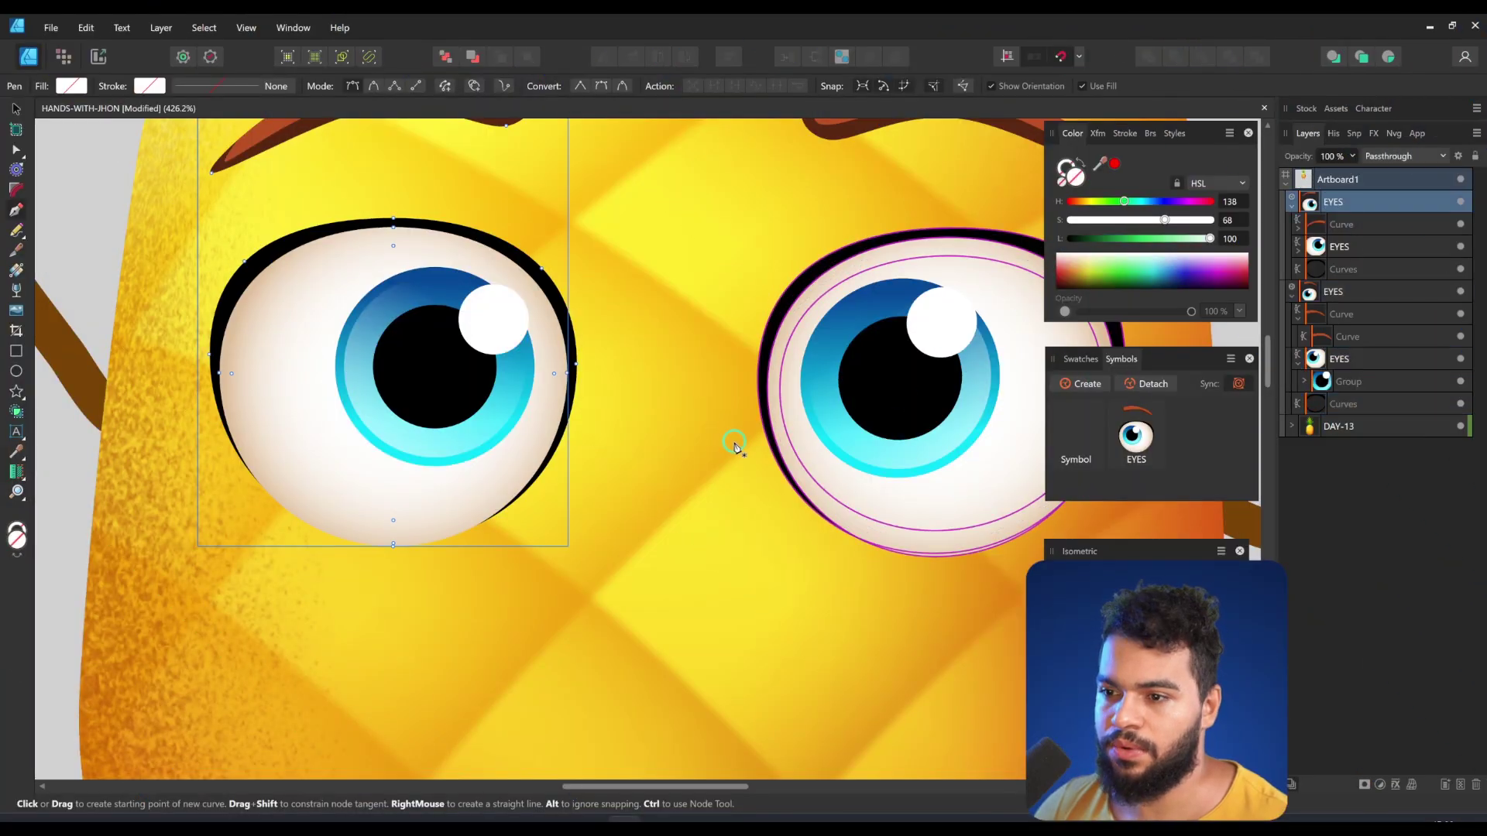
left_click(734, 445)
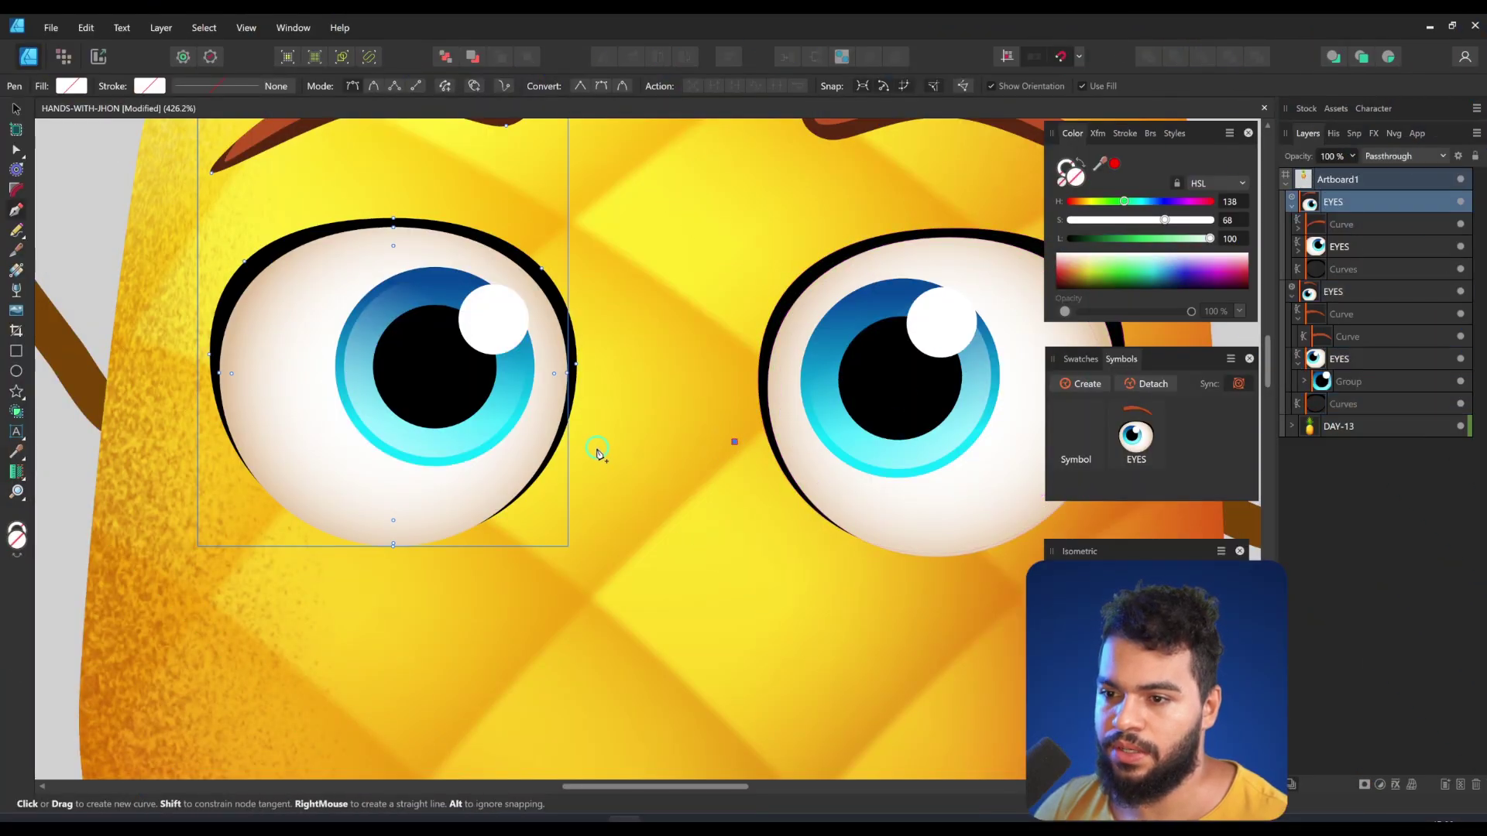
left_click(583, 447)
left_click(660, 507)
left_click(735, 445)
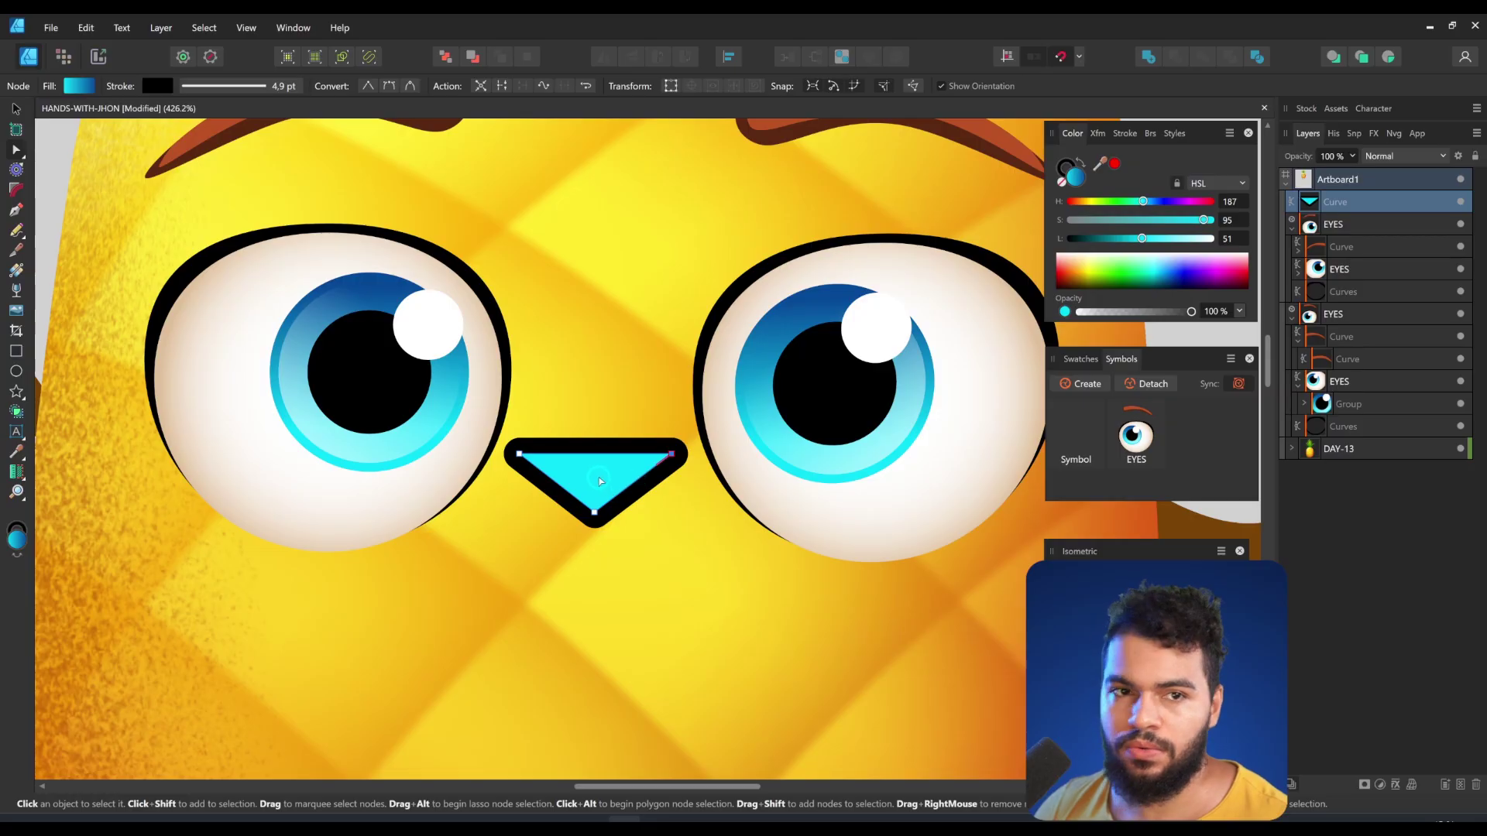
Give the mouth triangle a dark brown fill without an outline and round its lower corner to a radius of about 58.4 px.
scroll(617, 486, "up", 2)
left_click_drag(617, 485, 637, 484)
key("v")
left_click_drag(1107, 238, 1090, 240)
left_click(1064, 166)
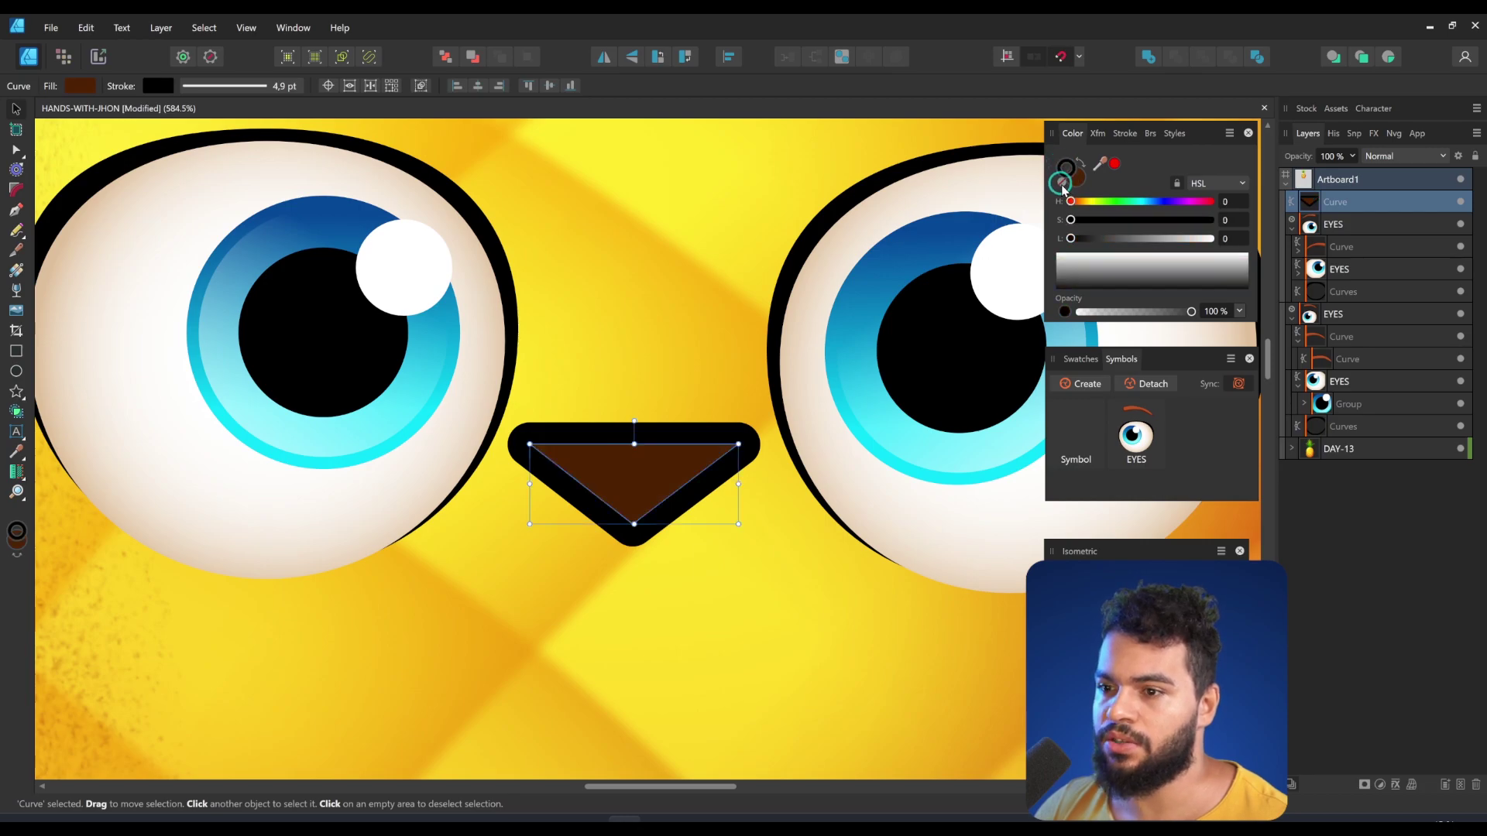
left_click(1061, 181)
key("c")
left_click_drag(633, 524, 640, 464)
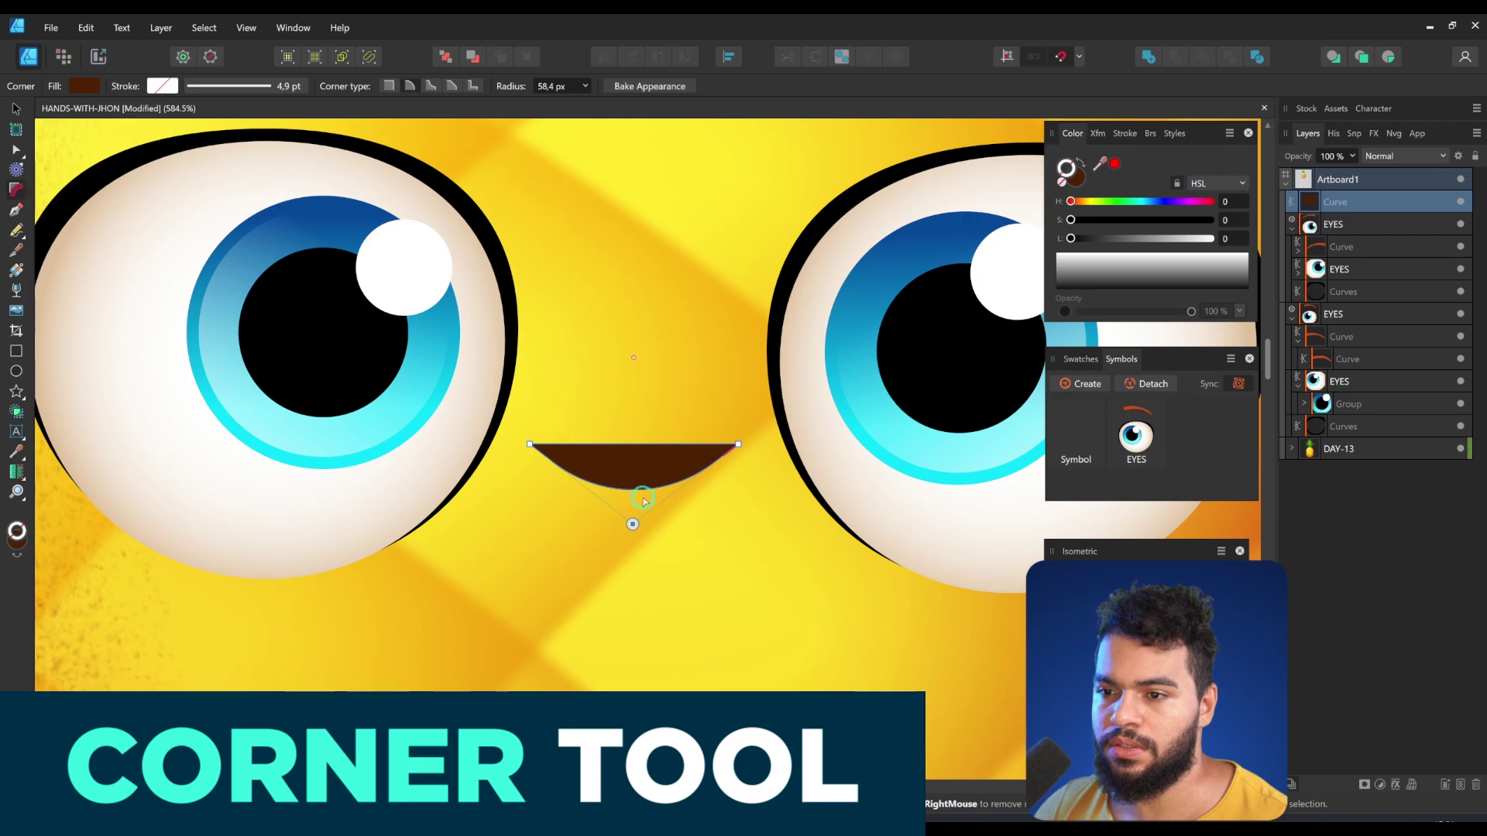
Duplicate the mouth, shift the copy upward, nest it inside the original shape and fill it white for the teeth.
key("v")
key("ctrl+j")
left_click_drag(654, 488, 660, 463)
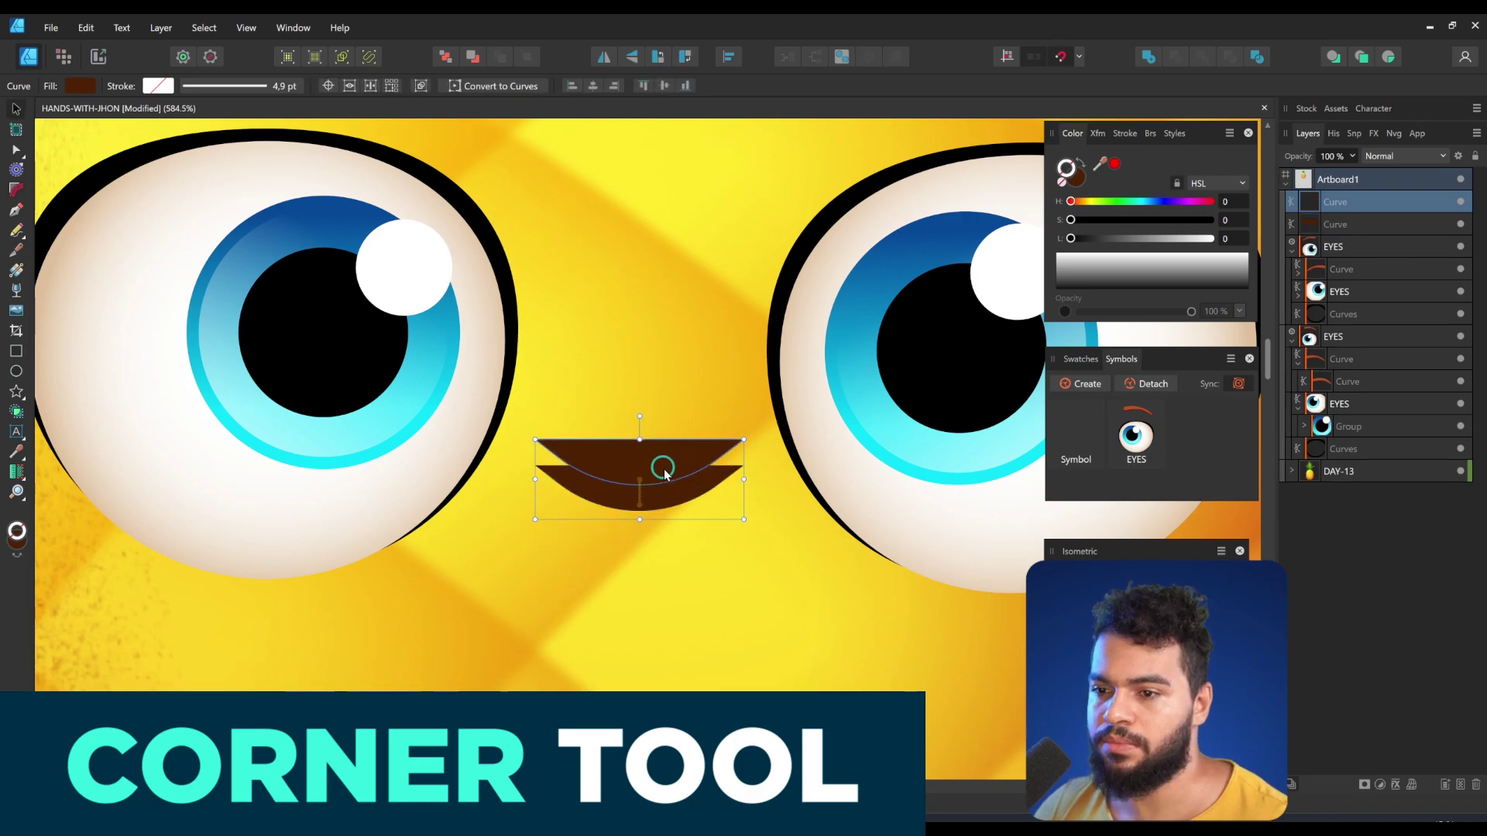
left_click_drag(1337, 228, 1338, 229)
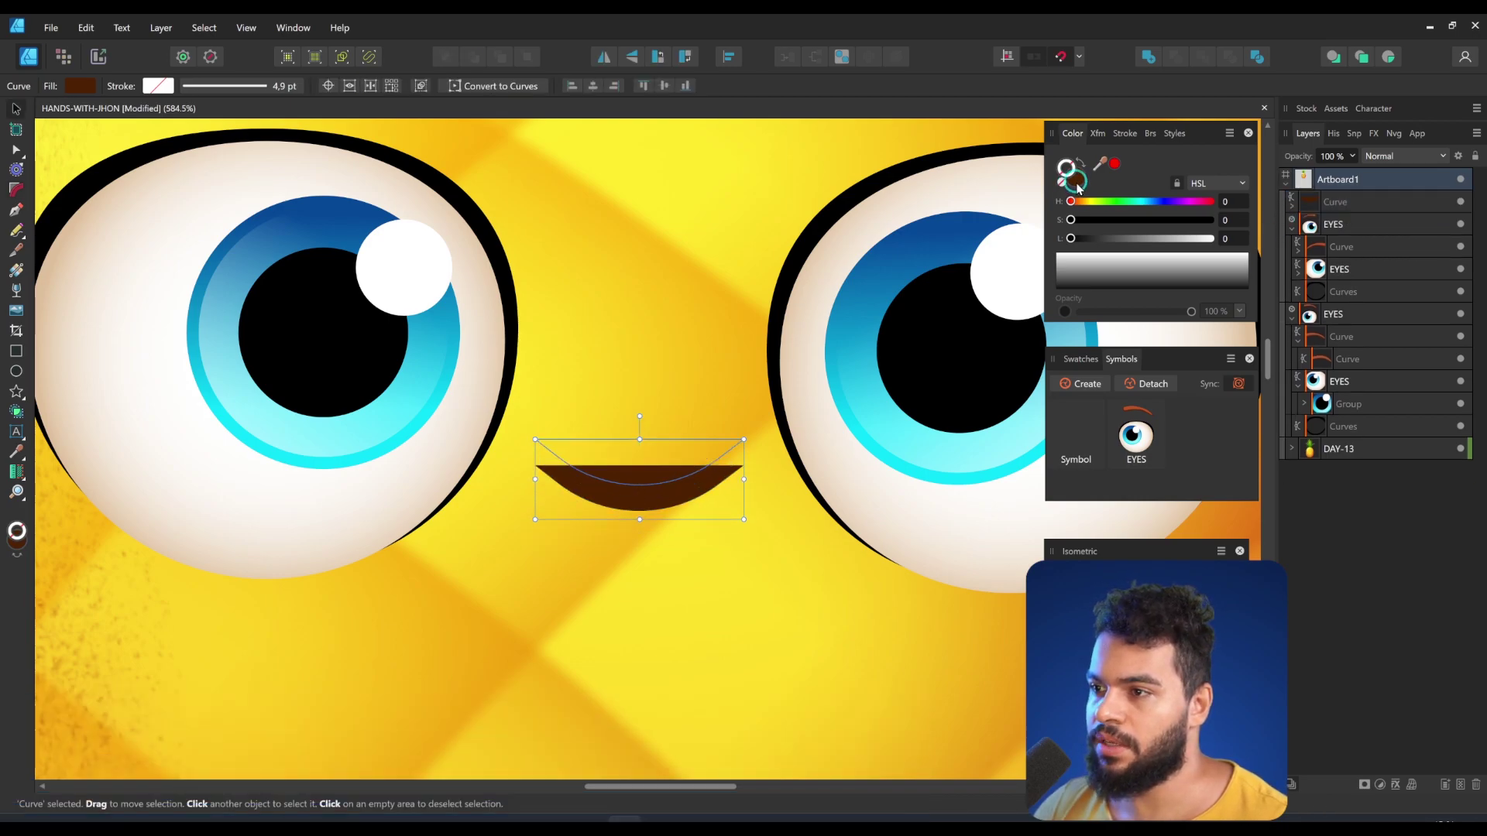
left_click(1075, 177)
left_click(1155, 239)
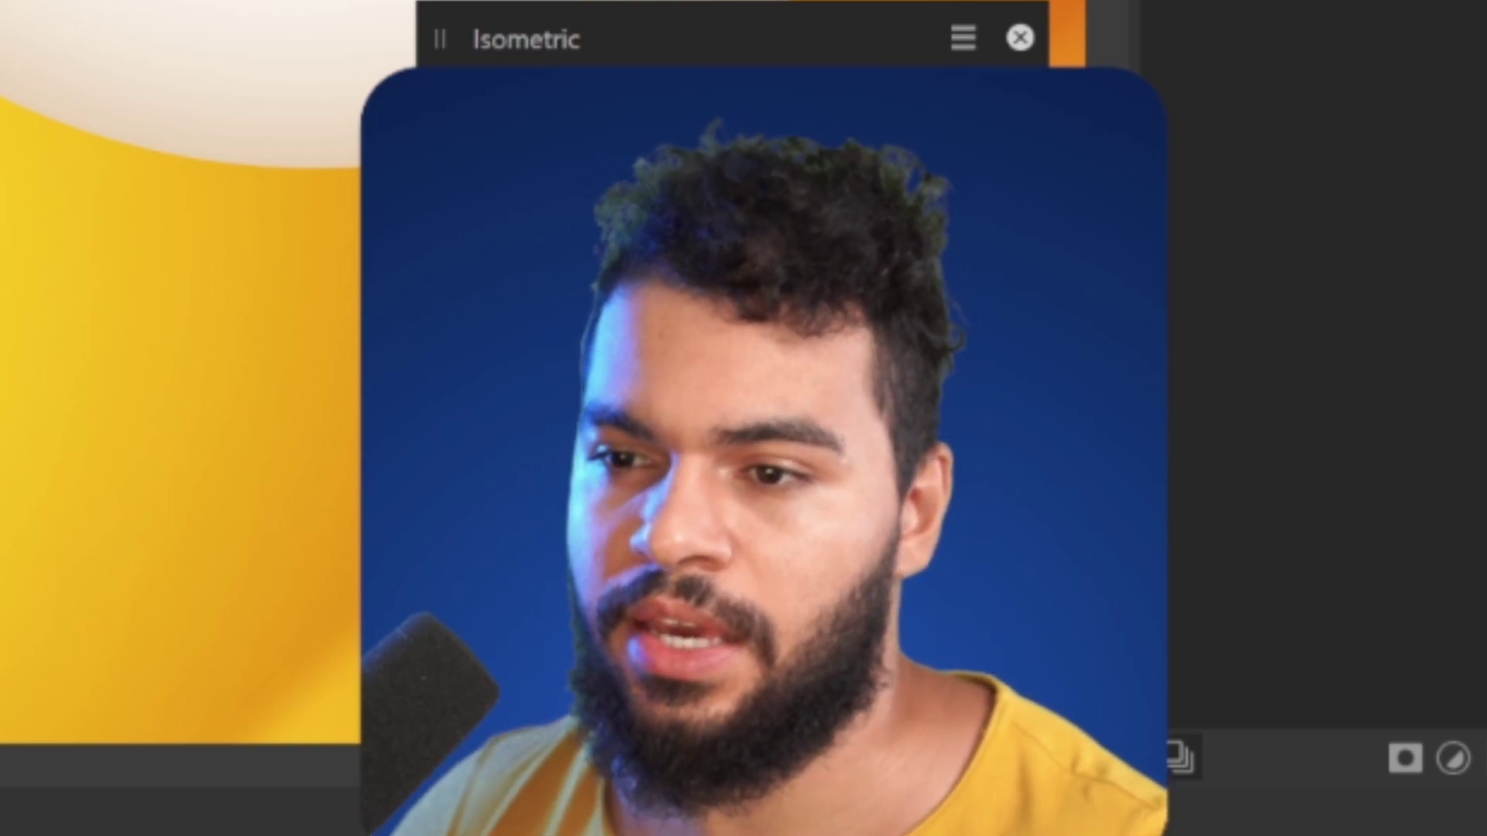
Deepen the mouth shape and curve its upper edge, keeping the white teeth along the top.
key("ctrl+0")
scroll(72, 372, "down", 2)
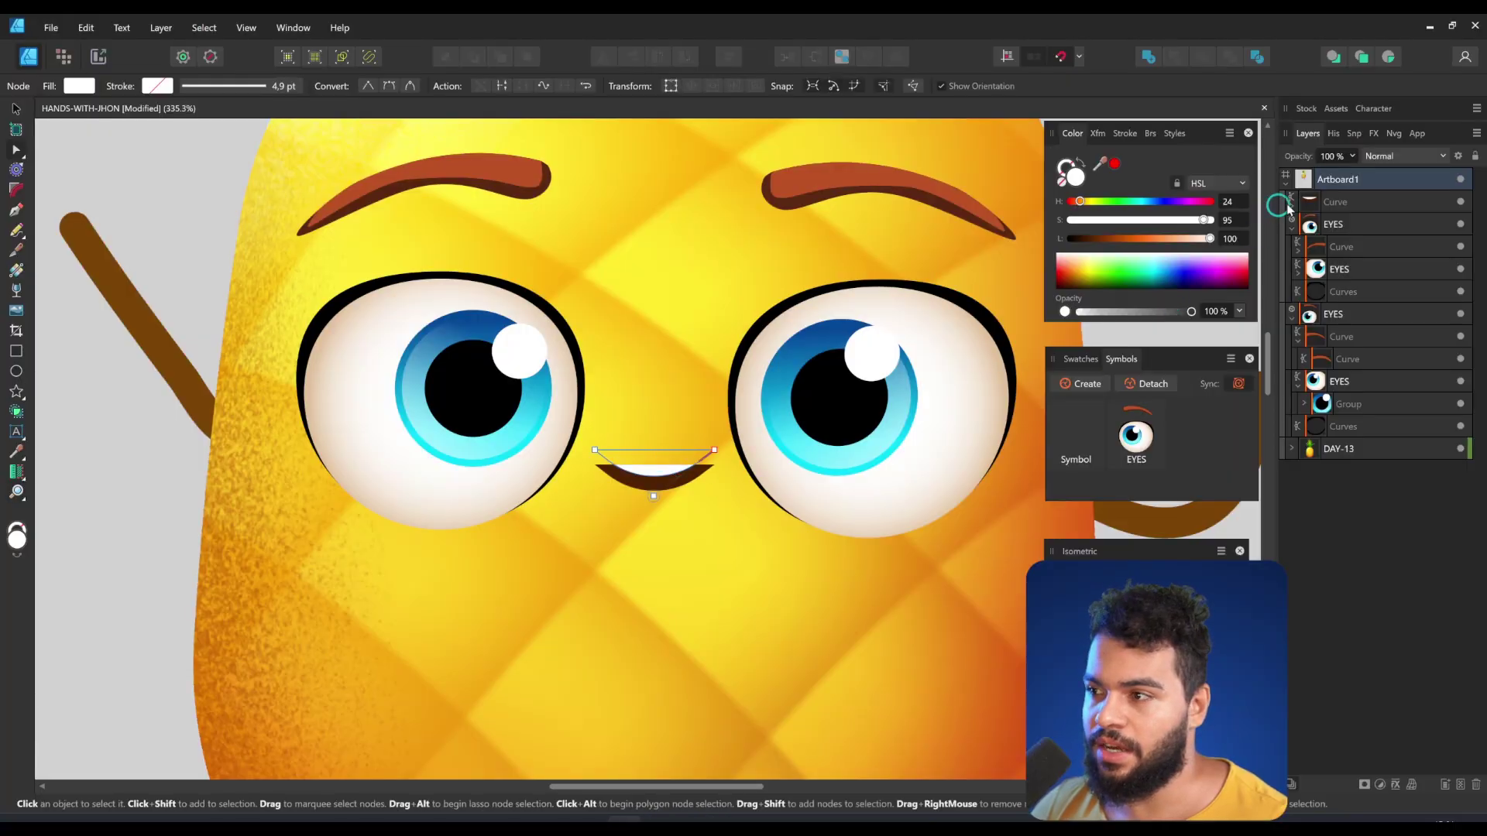
left_click(1290, 203)
left_click(654, 465)
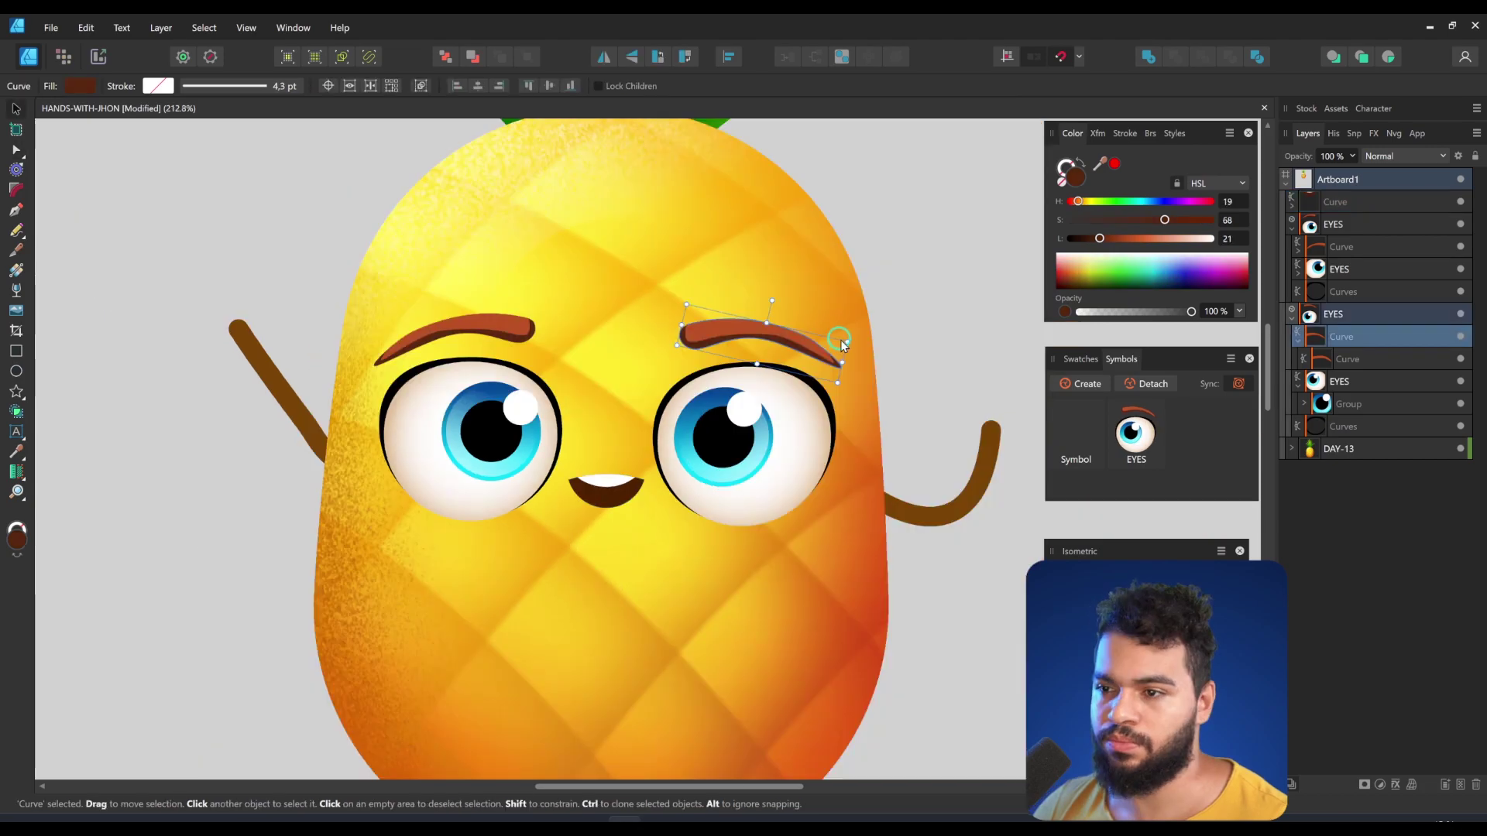
Scale the linked eyebrow down so both brows become shorter above the eyes.
left_click_drag(827, 339, 735, 291)
key("z")
mouse_move(697, 421)
left_mouse_down()
mouse_move(667, 422)
mouse_move(707, 442)
left_mouse_up()
left_click_drag(603, 438, 784, 420)
Draw a freehand band across the upper part of the right eyeball with the Pencil tool, nested inside the eyeball.
key("v")
left_click(788, 487)
key("z")
key("n")
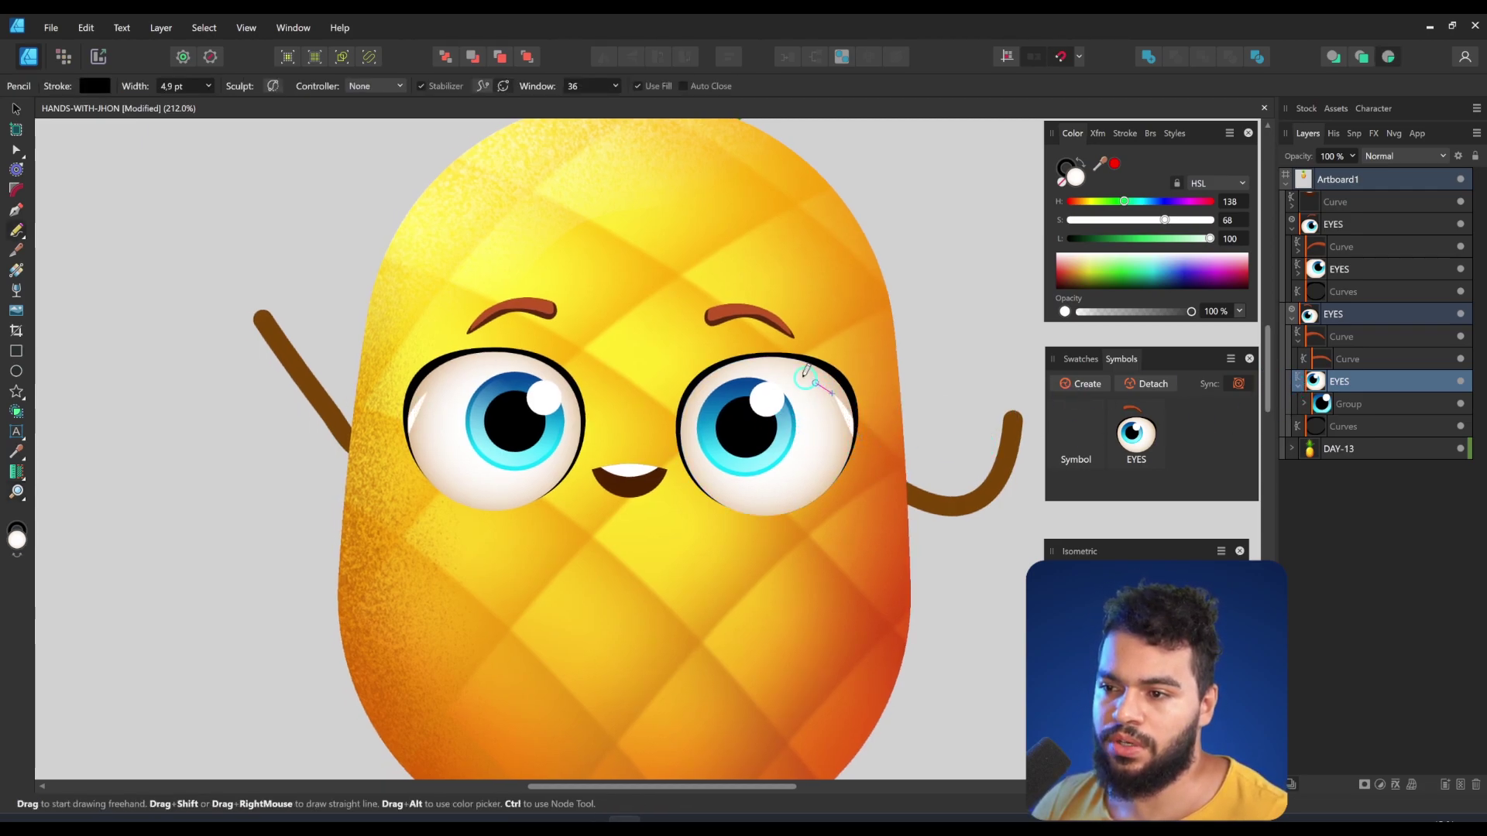
mouse_move(685, 421)
left_mouse_down()
mouse_move(684, 352)
mouse_move(895, 434)
left_mouse_up()
Smooth the band's lower edge to follow the upper eyelid and fill it warm gray, HSL 24, 9, 65.
key("a")
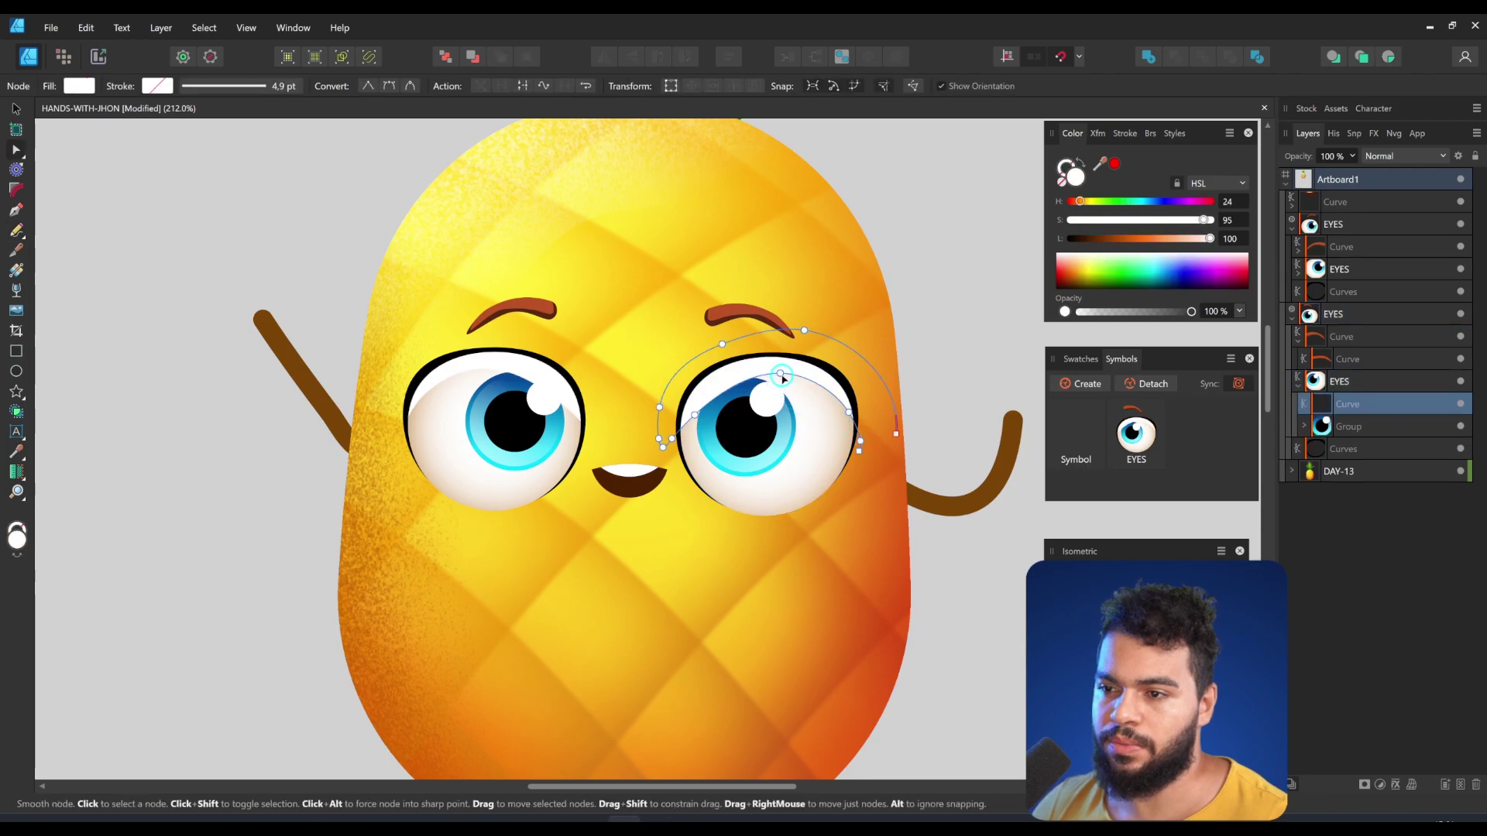
left_click(768, 368)
left_click(769, 376)
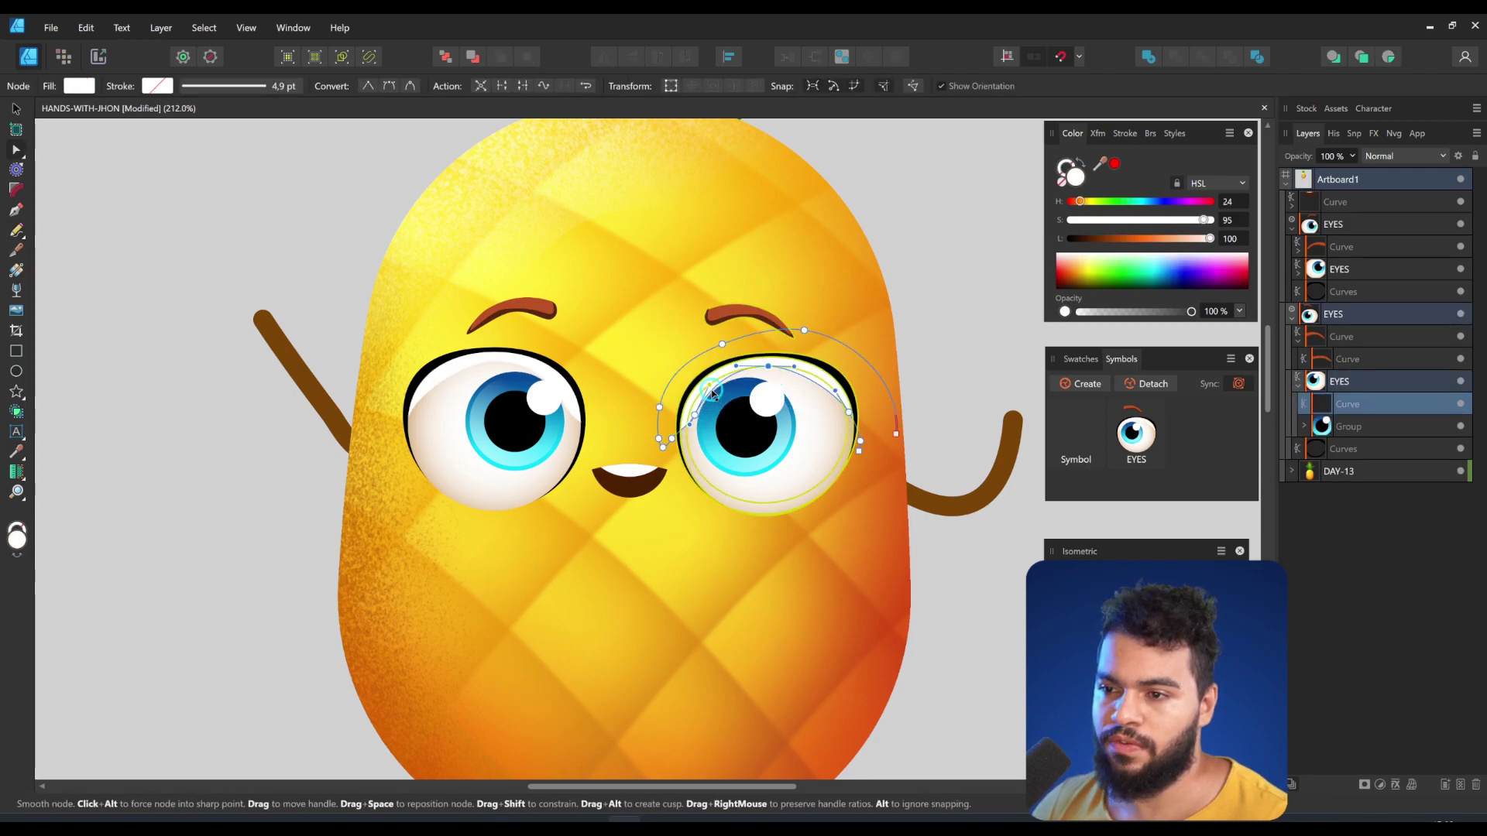
left_click(680, 436)
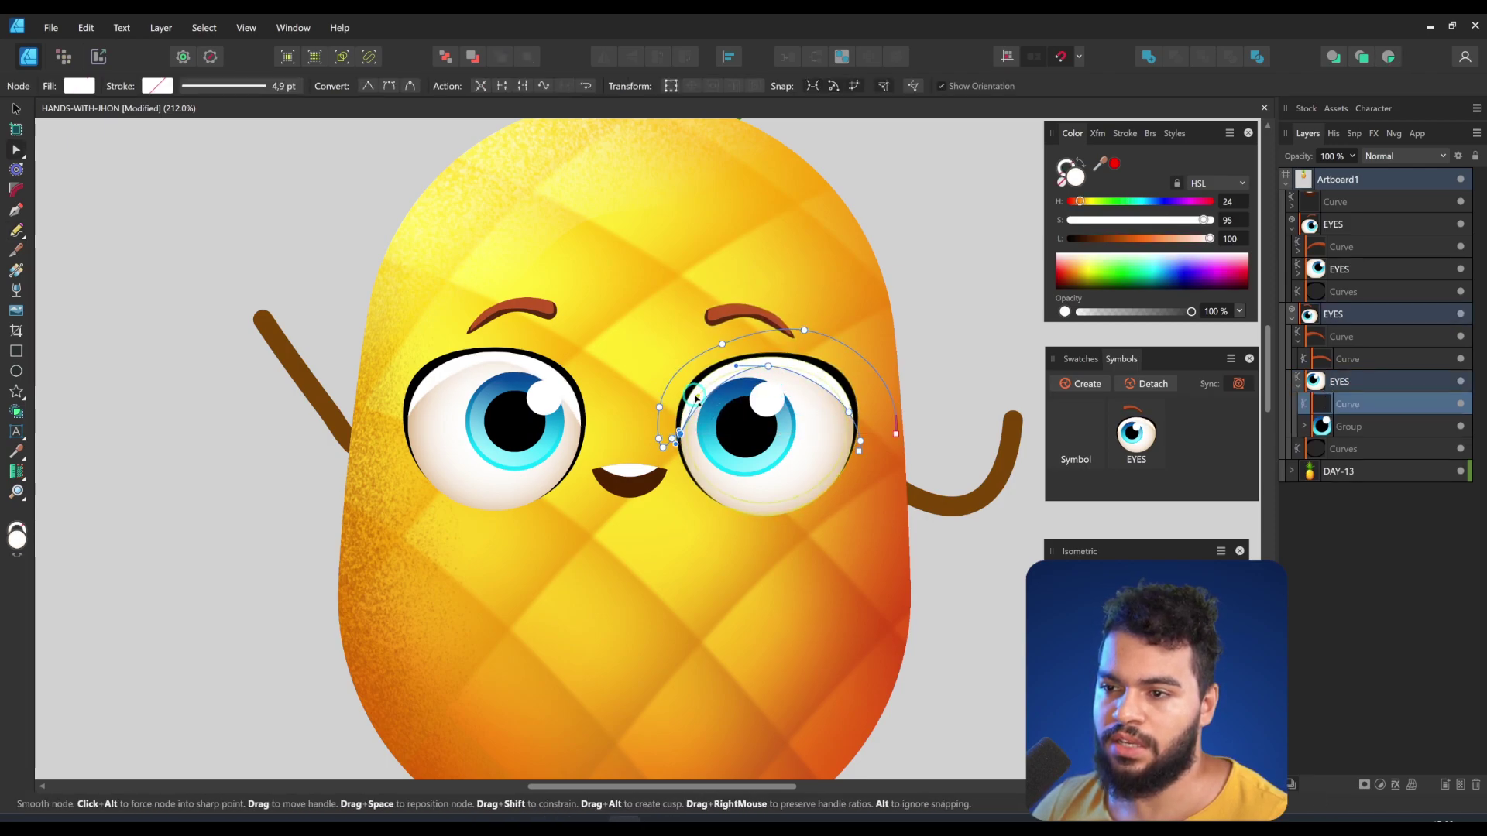
left_click_drag(1095, 224, 1091, 222)
left_click_drag(1116, 238, 1161, 240)
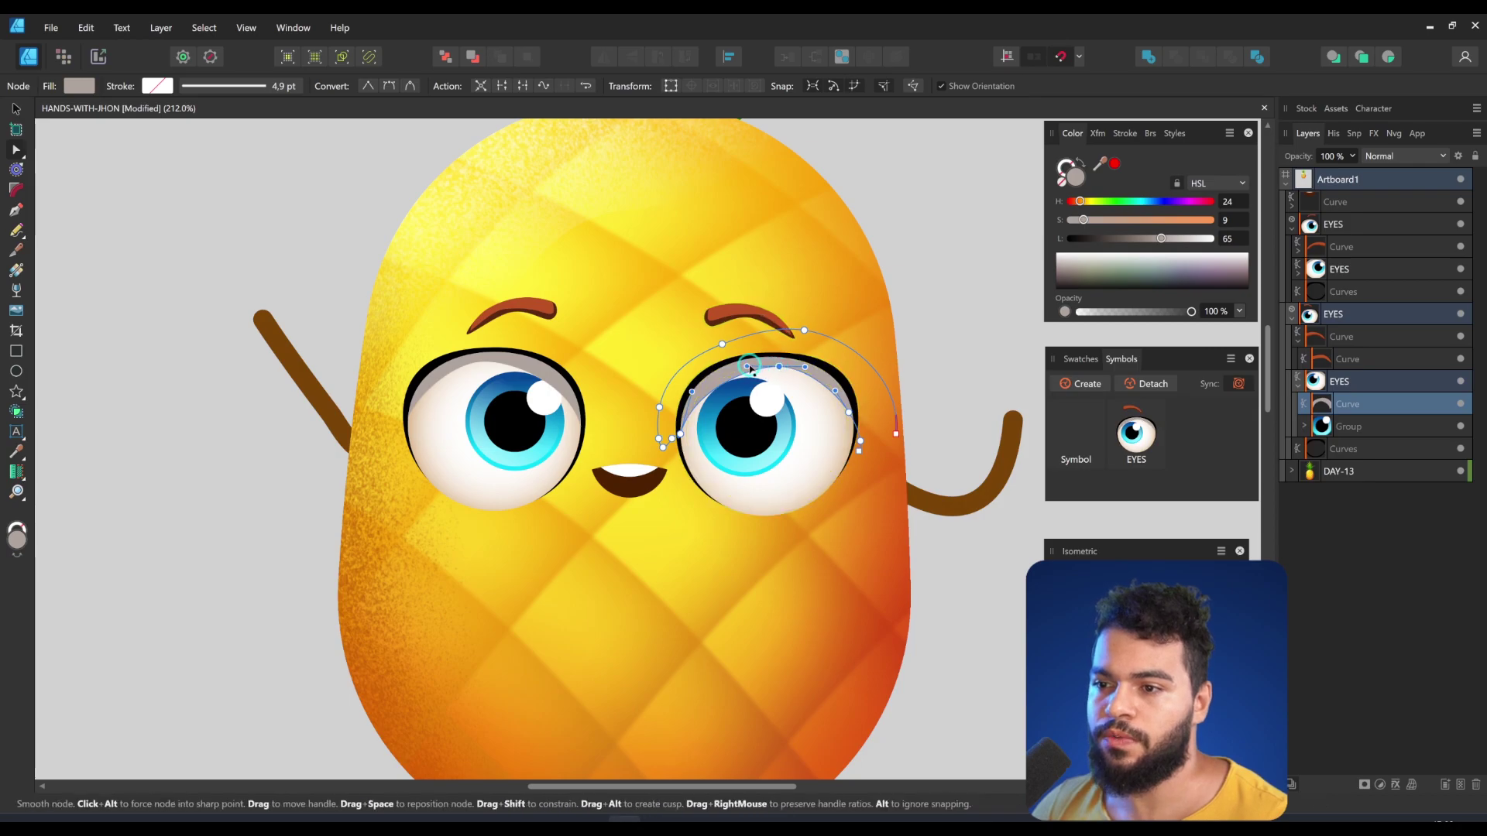
Refine the gray eyelid shadow's nodes at its outer end and center so it tapers evenly along the lid.
left_click_drag(851, 413, 854, 420)
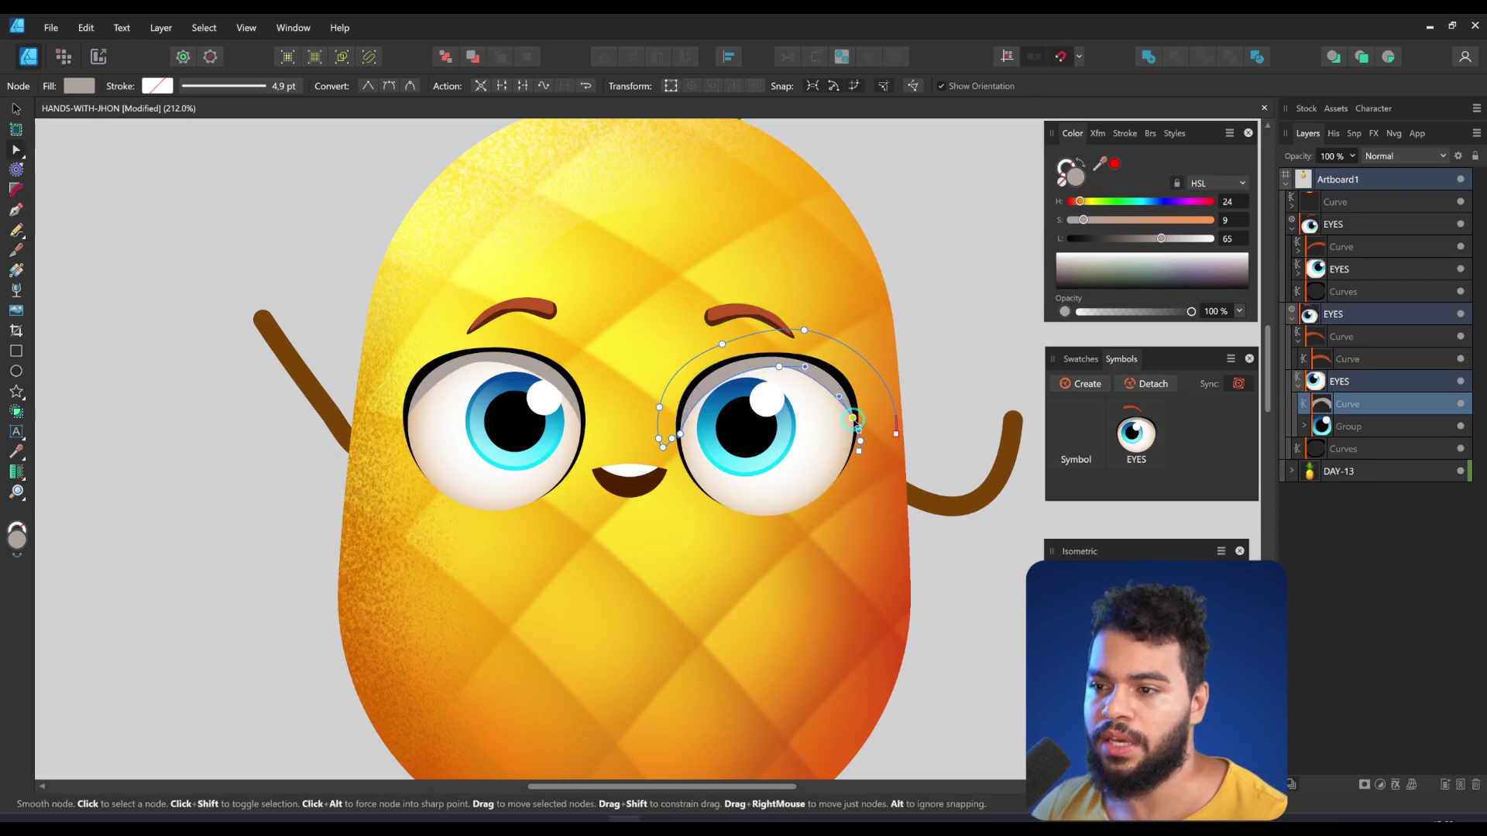
left_click_drag(805, 366, 811, 373)
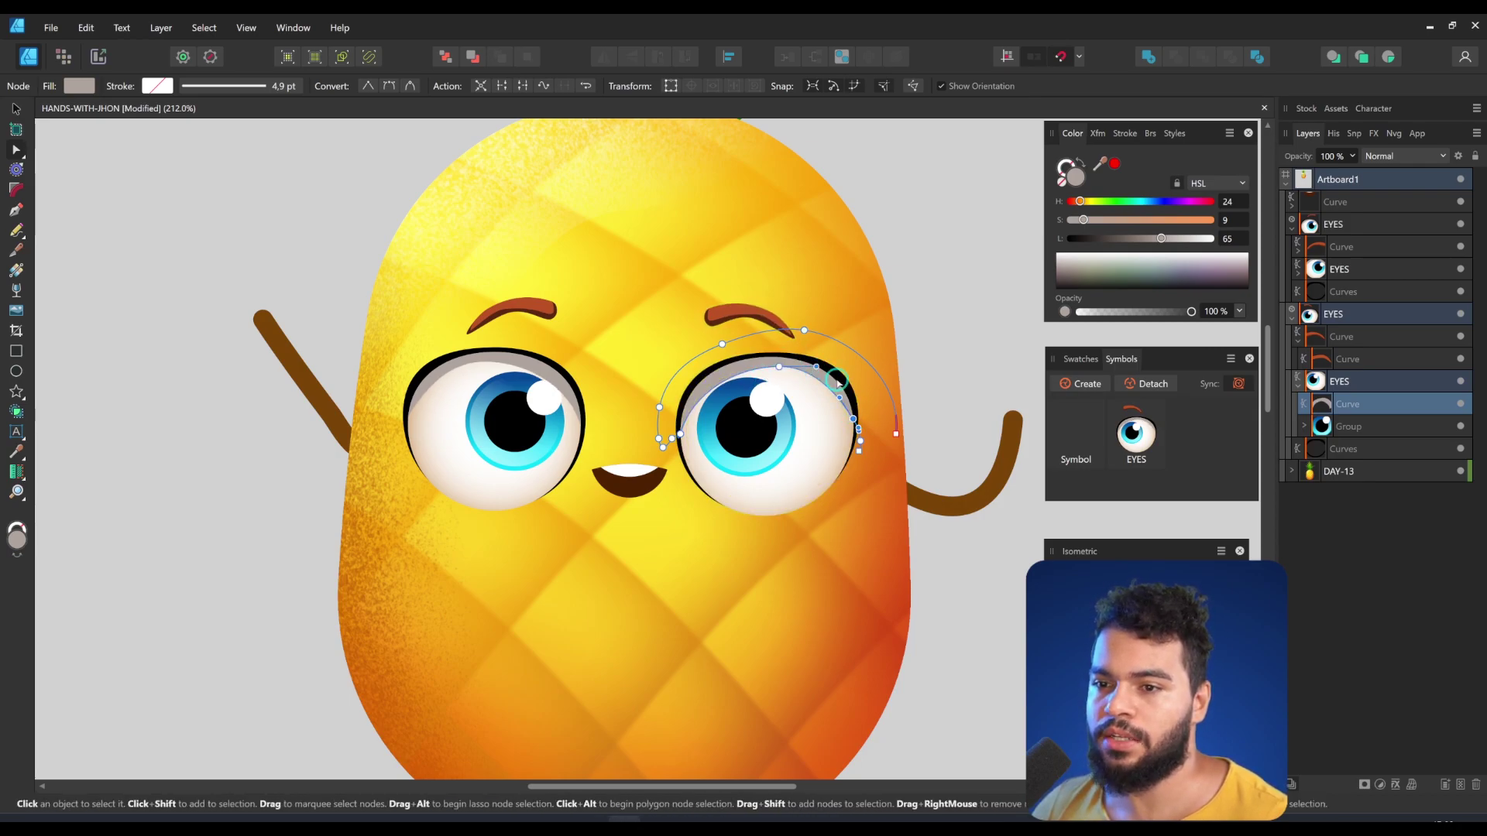
scroll(778, 373, "up", 2)
left_click_drag(778, 371, 781, 366)
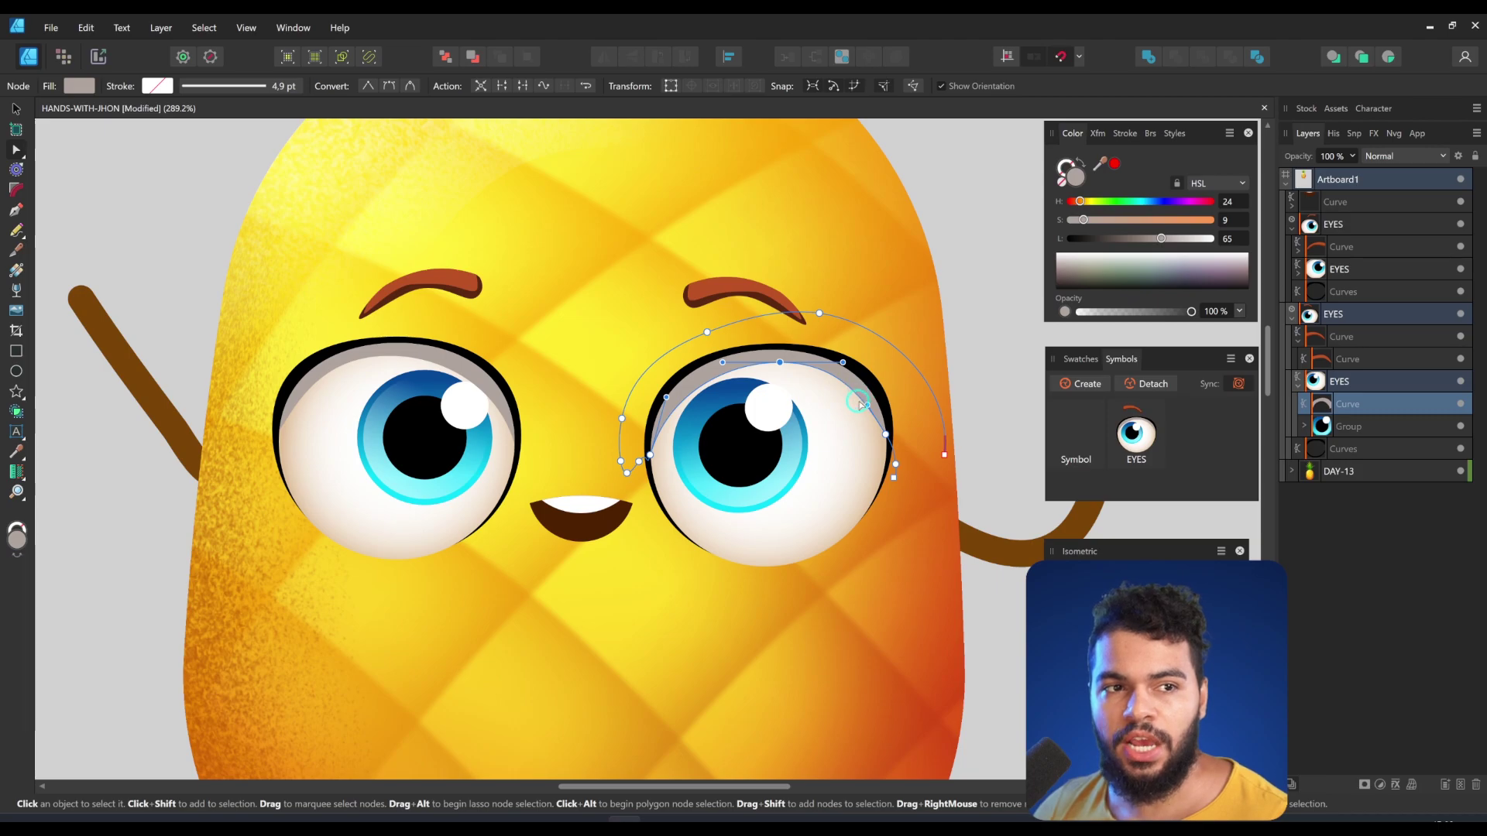
Draw a second freehand shadow shape across the lower part of the right eyeball with the Pencil tool.
key("z")
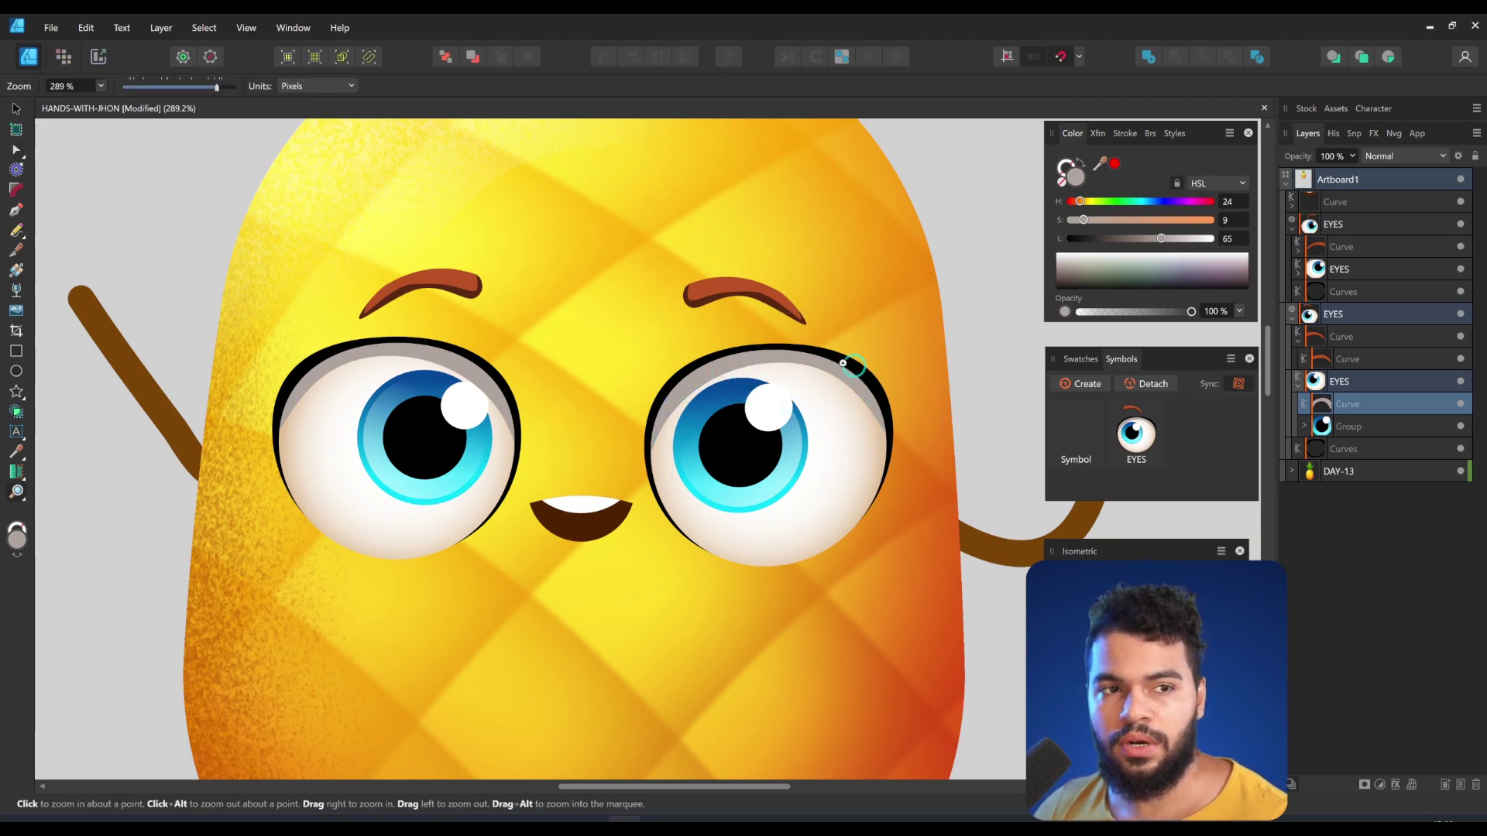
key("n")
mouse_move(885, 460)
left_mouse_down()
mouse_move(769, 521)
mouse_move(651, 445)
mouse_move(713, 607)
mouse_move(970, 359)
left_mouse_up()
key("a")
Apply a linear transparency to the lower eyeball shadow, running vertically between the eye's bottom edge and the iris.
key("y")
left_click_drag(796, 574, 790, 496)
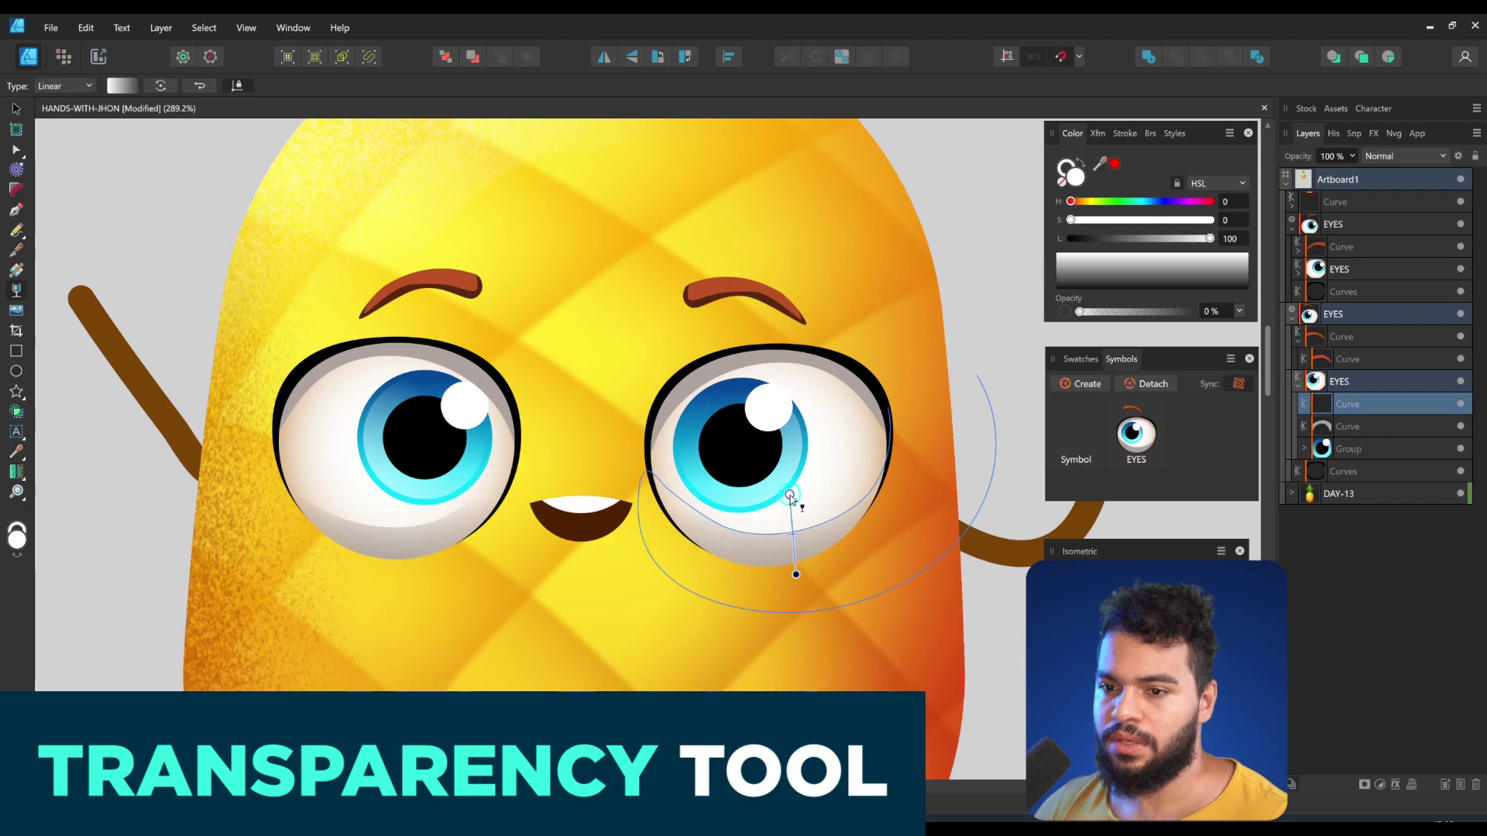
key("a")
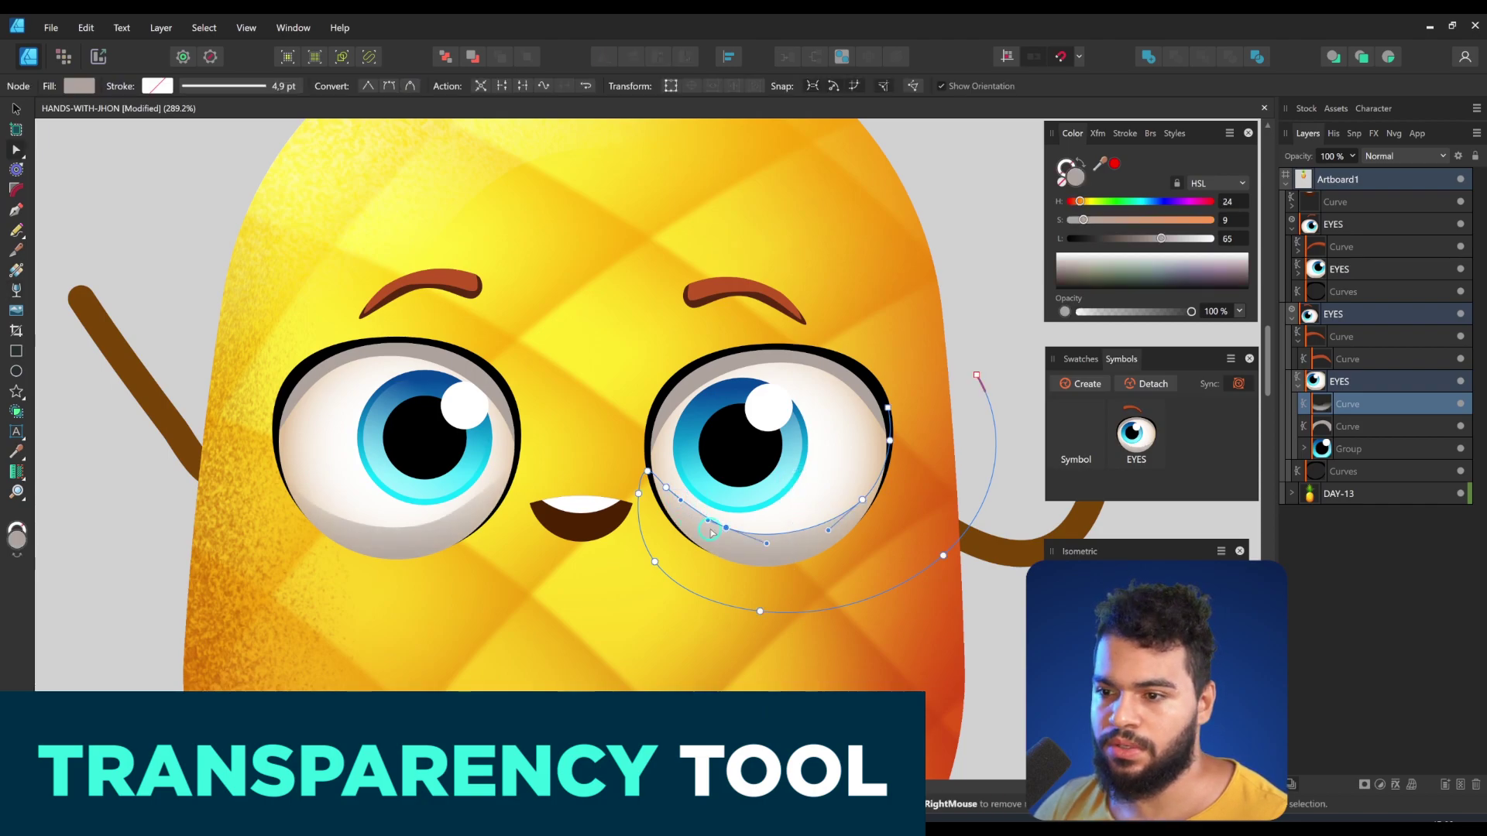